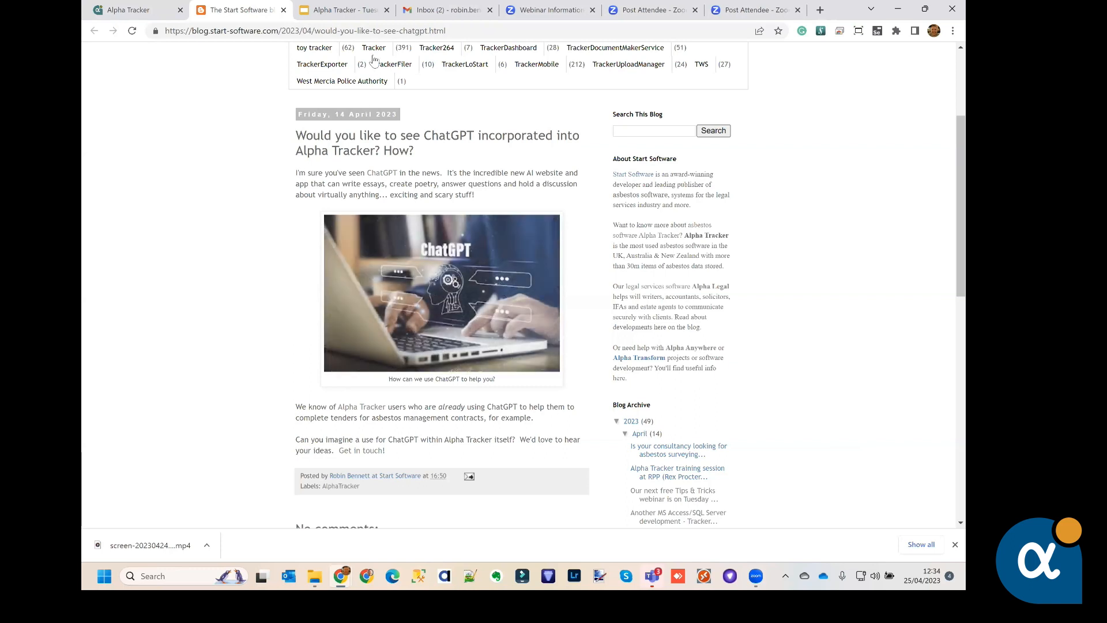
Step: Switch to Alpha Tracker and review the webinar quote's enquiry, specification, calculation and document generation details
left_click(147, 10)
scroll(492, 279, "down", 2)
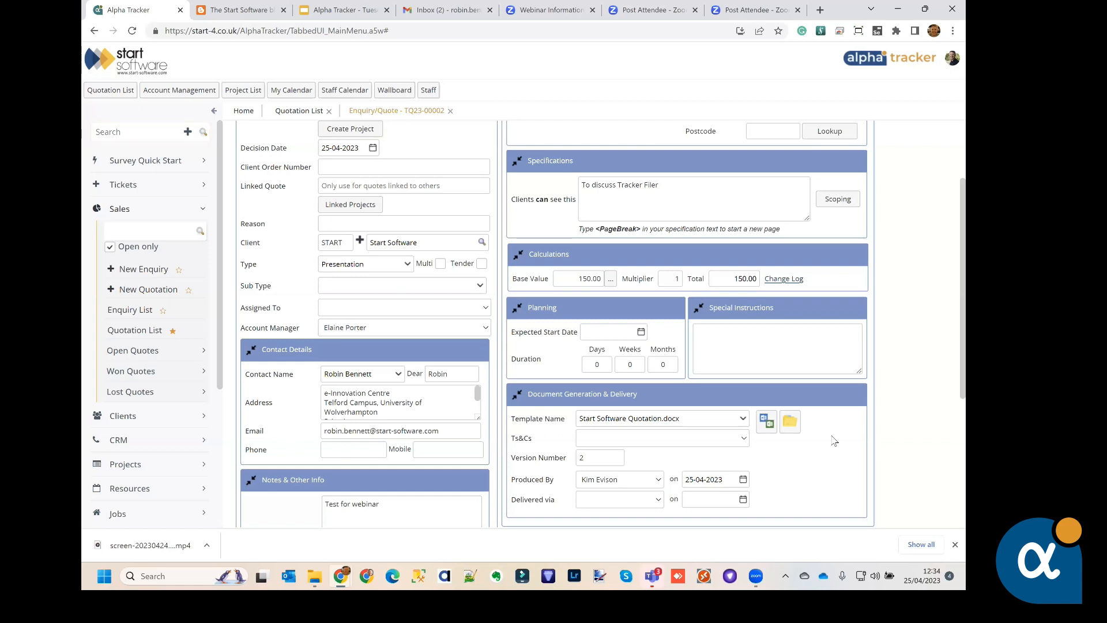
scroll(454, 280, "up", 1)
scroll(454, 280, "up", 2)
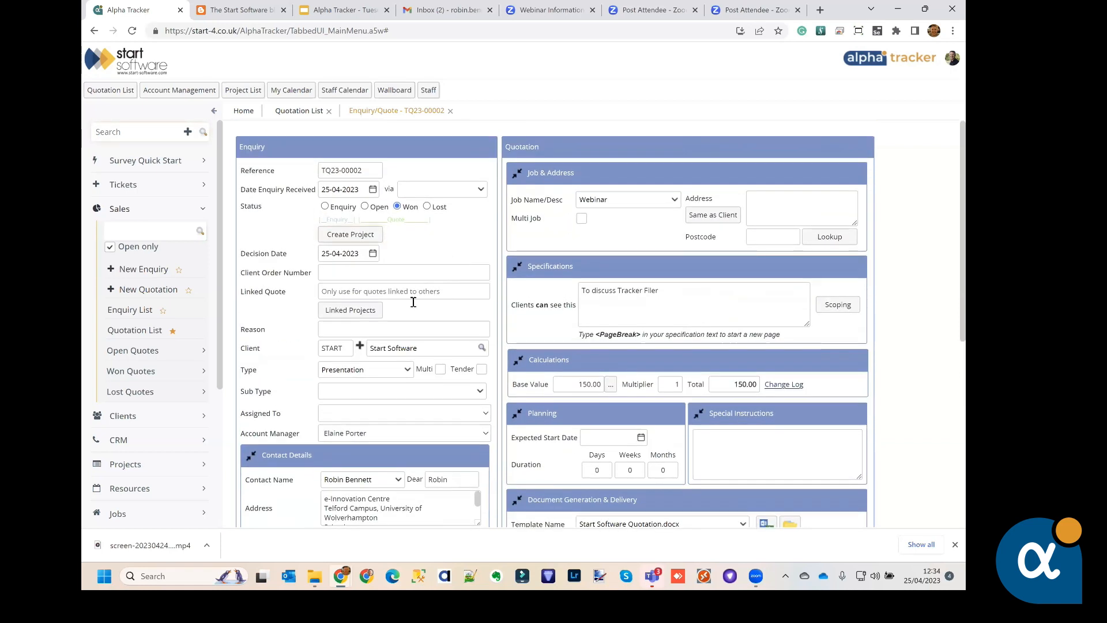
scroll(397, 361, "down", 1)
scroll(397, 361, "down", 3)
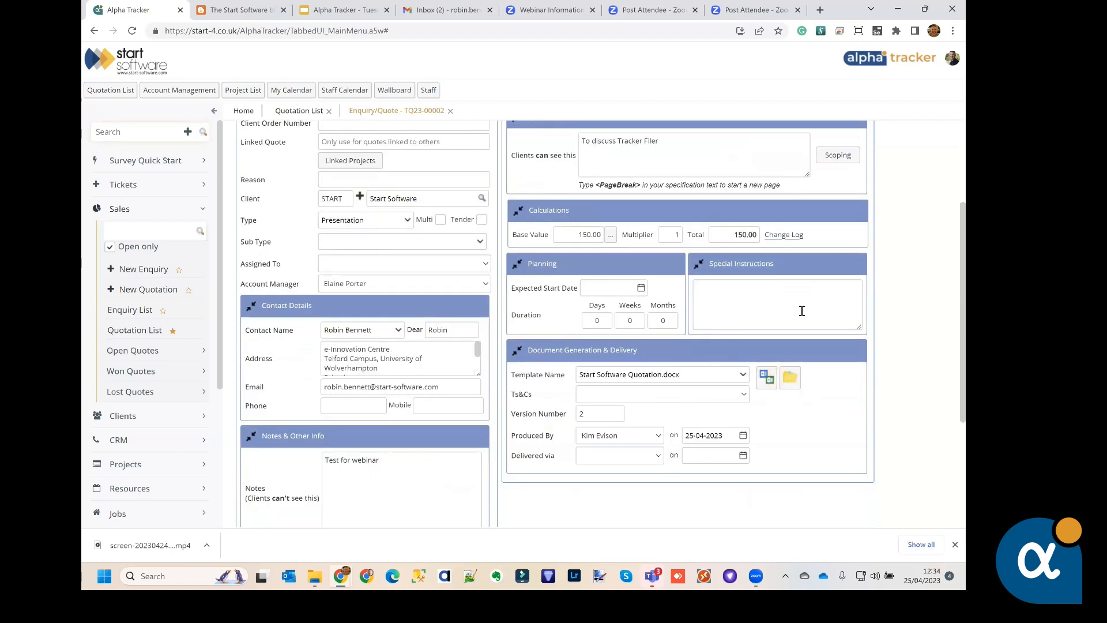
Step: Open the quote's documents folder and look through the filed emails, site plan and quotation files
left_click(795, 380)
scroll(748, 211, "down", 7)
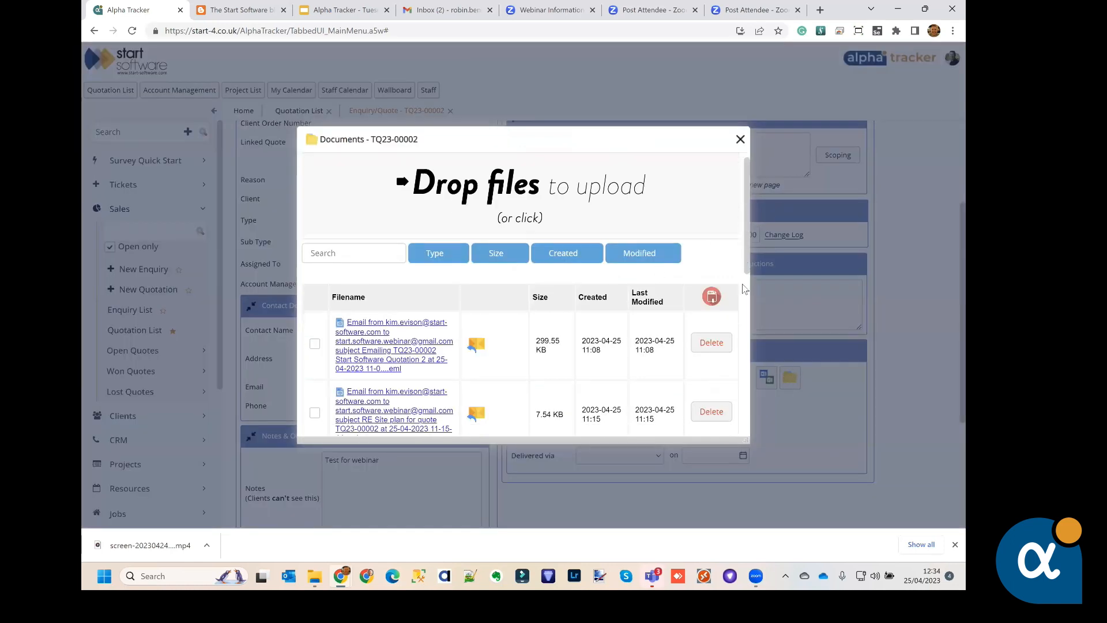
scroll(735, 353, "up", 3)
scroll(737, 235, "up", 5)
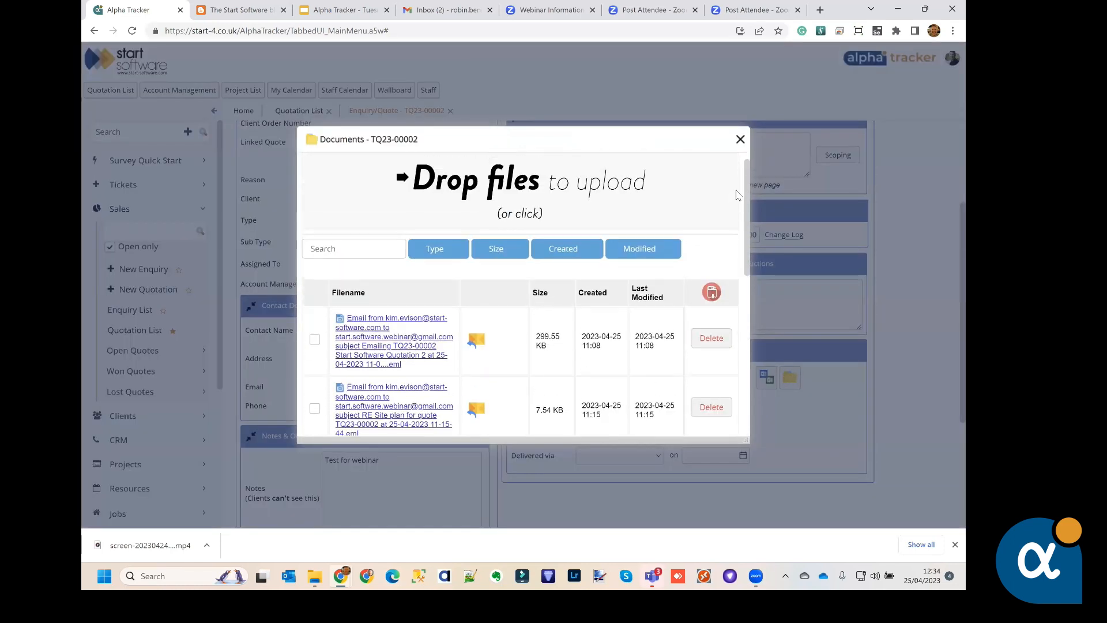
scroll(738, 316, "down", 6)
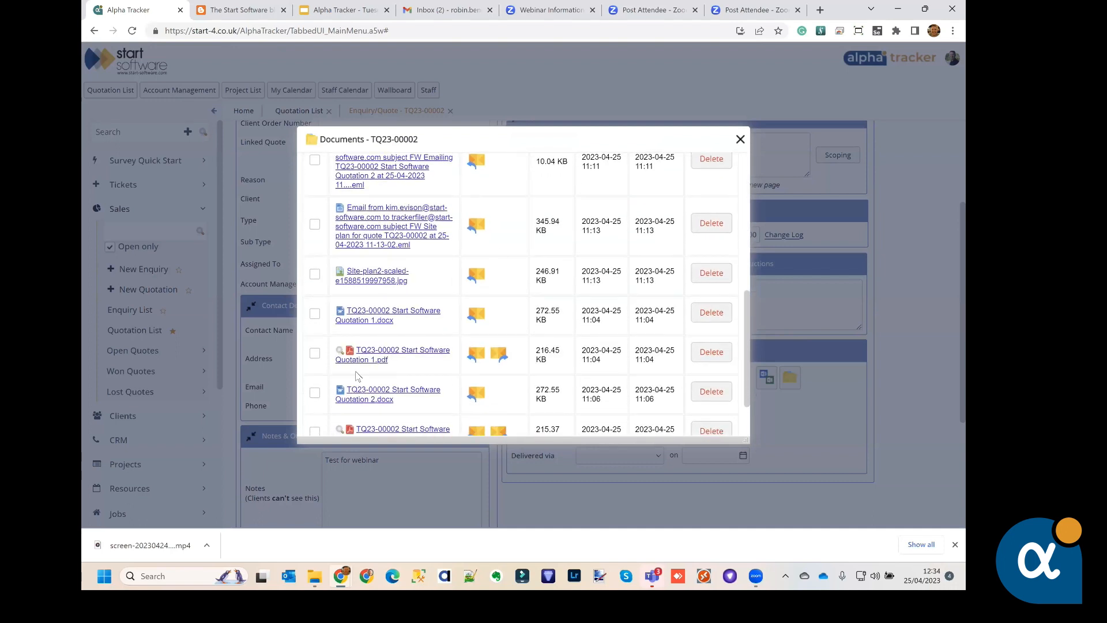
scroll(606, 277, "up", 6)
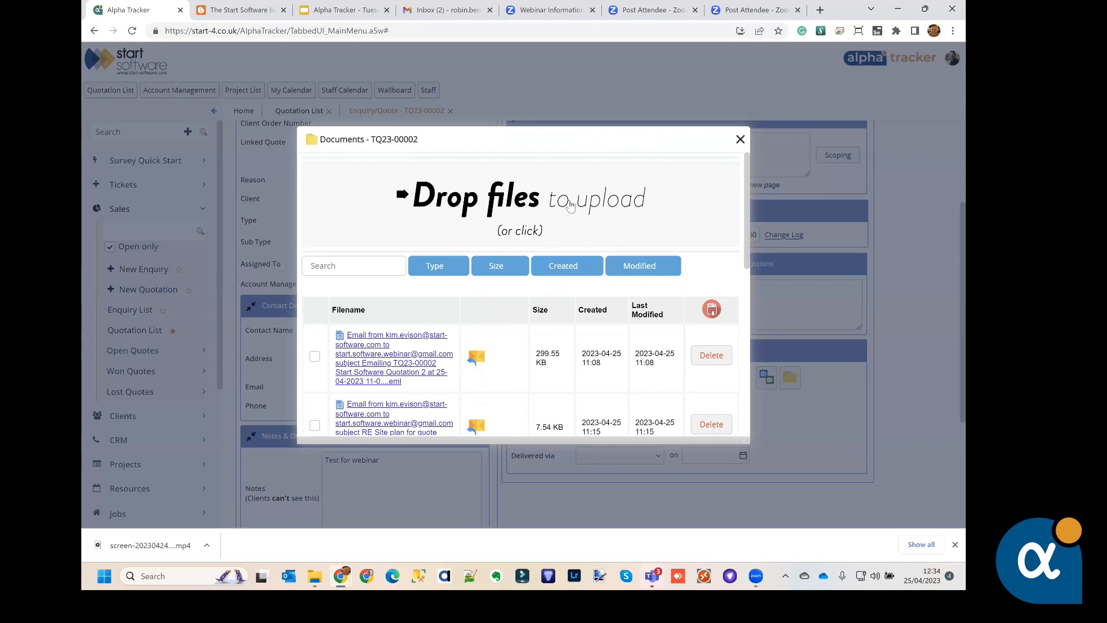
Step: Upload Site-plan2-scaled-e1588519997958.jpg, Floor-Plan-1 (1).pdf and Floor-Plan-2 (1).pdf to the quote's documents
left_click(546, 203)
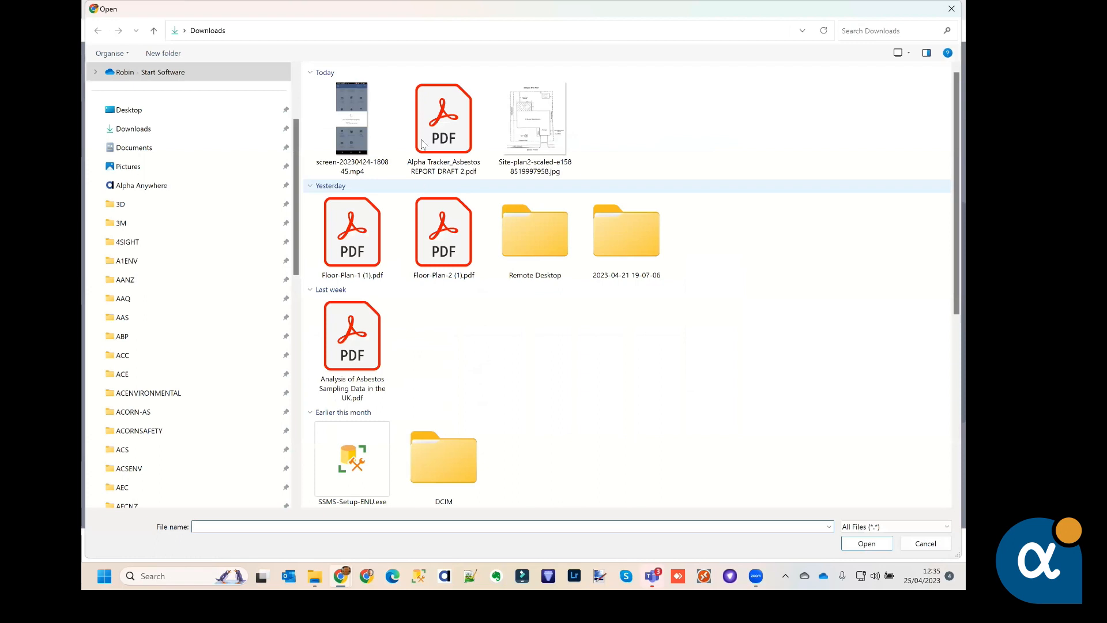
left_click(558, 130)
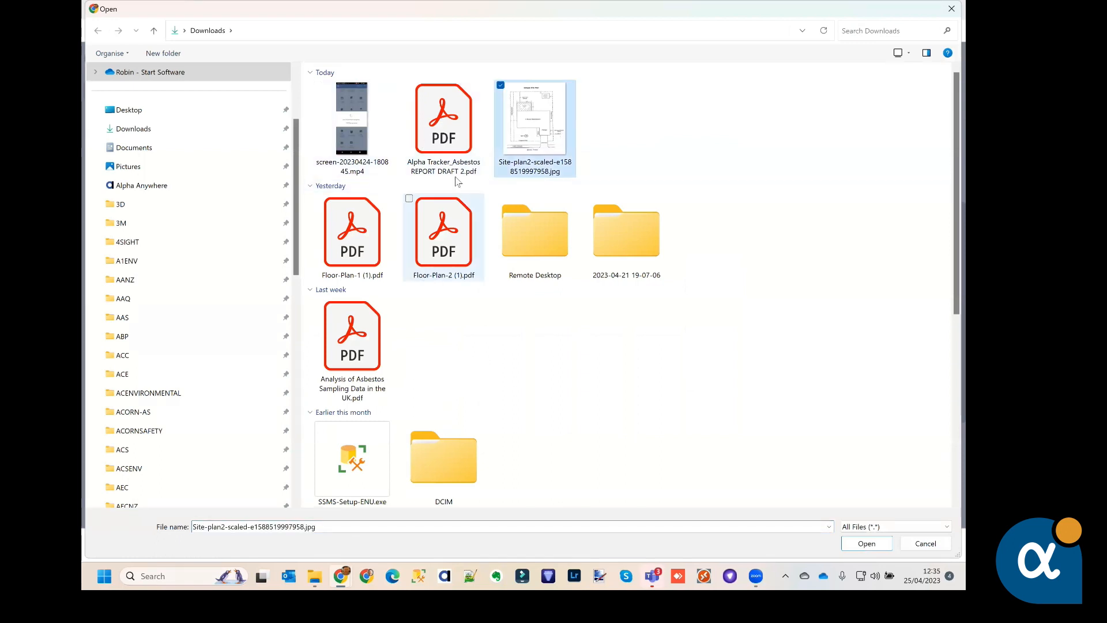
left_click(352, 236, "ctrl")
left_click(443, 237, "ctrl")
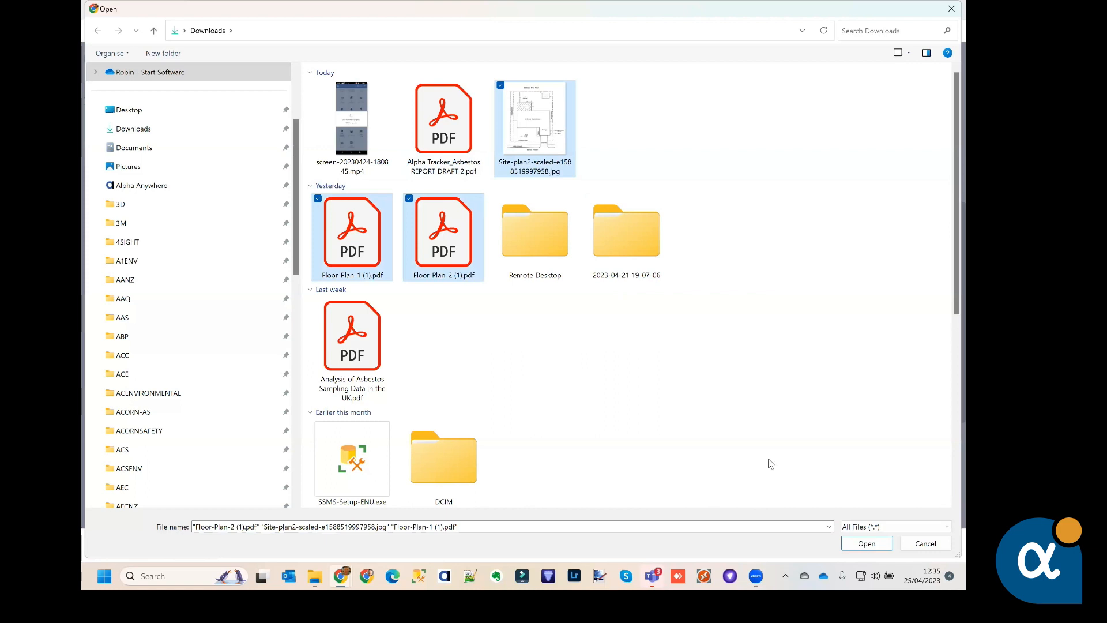
left_click(863, 544)
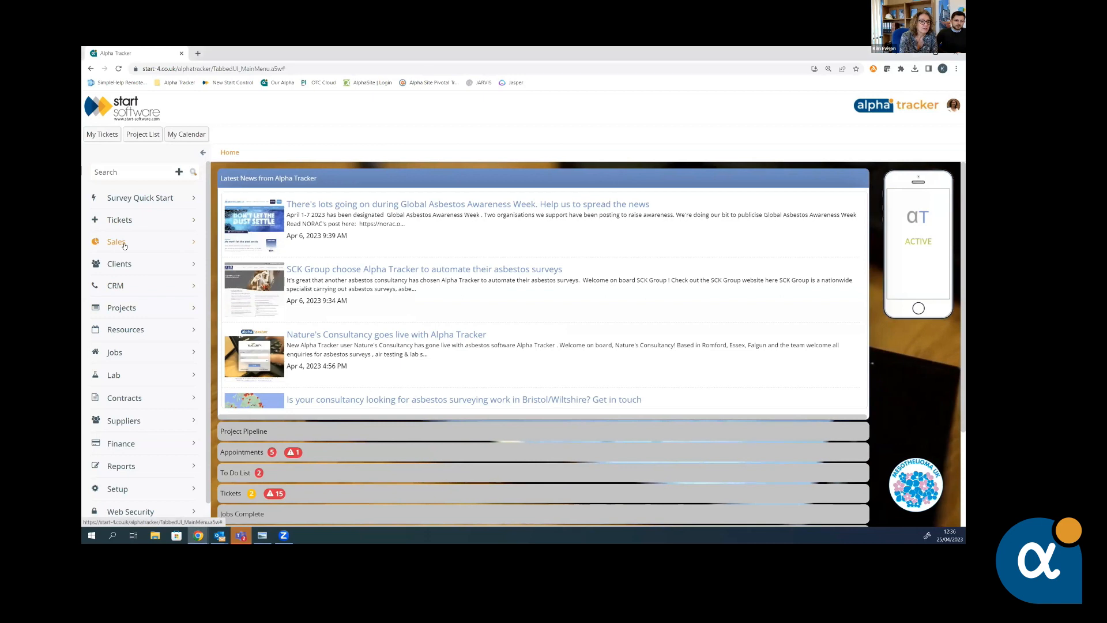
Step: Create a new sales quotation with the reference prefix T and generate its next reference number
left_click(128, 243)
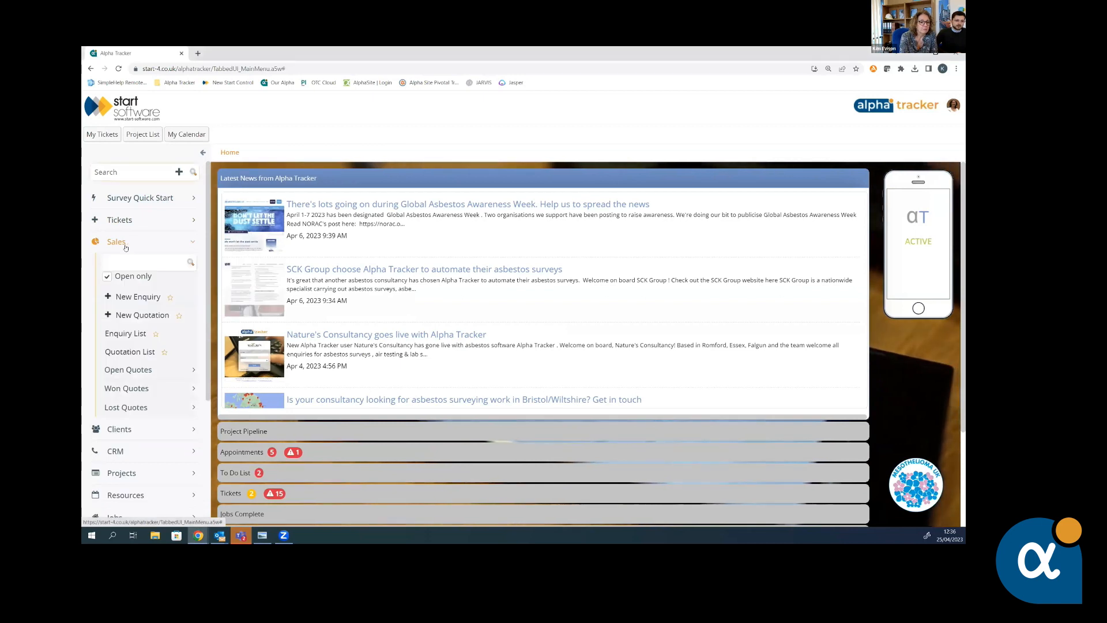
left_click(139, 316)
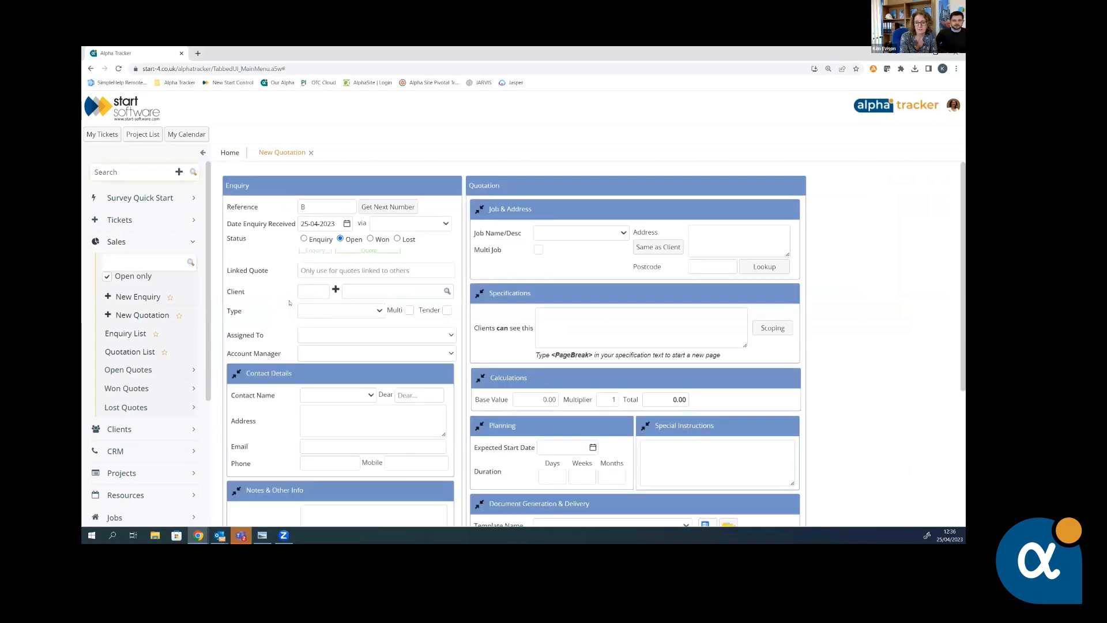
left_click(302, 206)
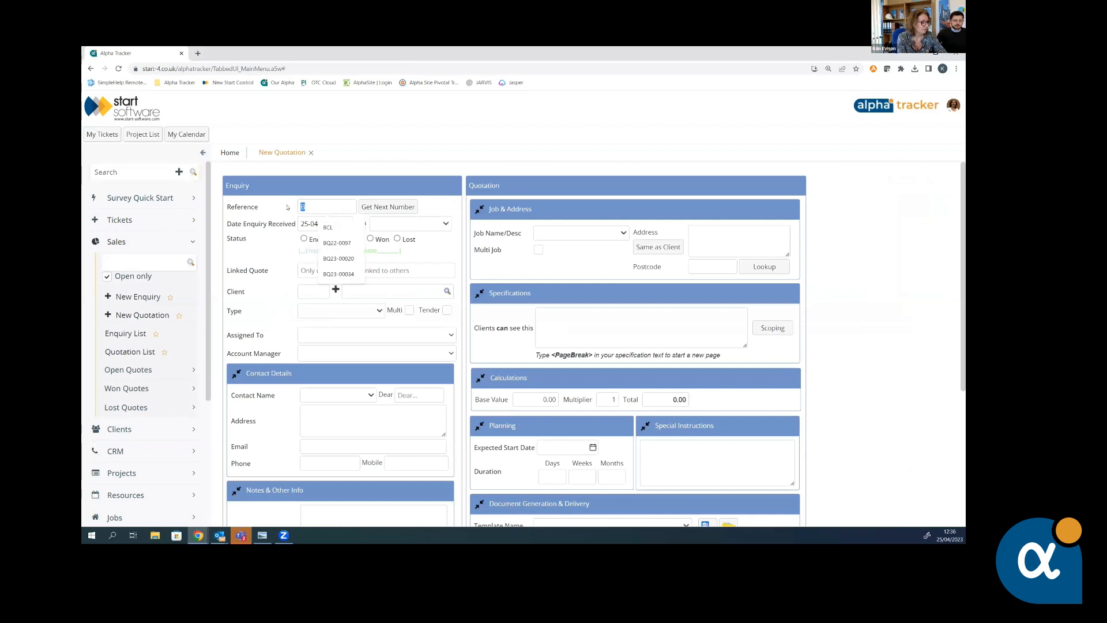
type("T")
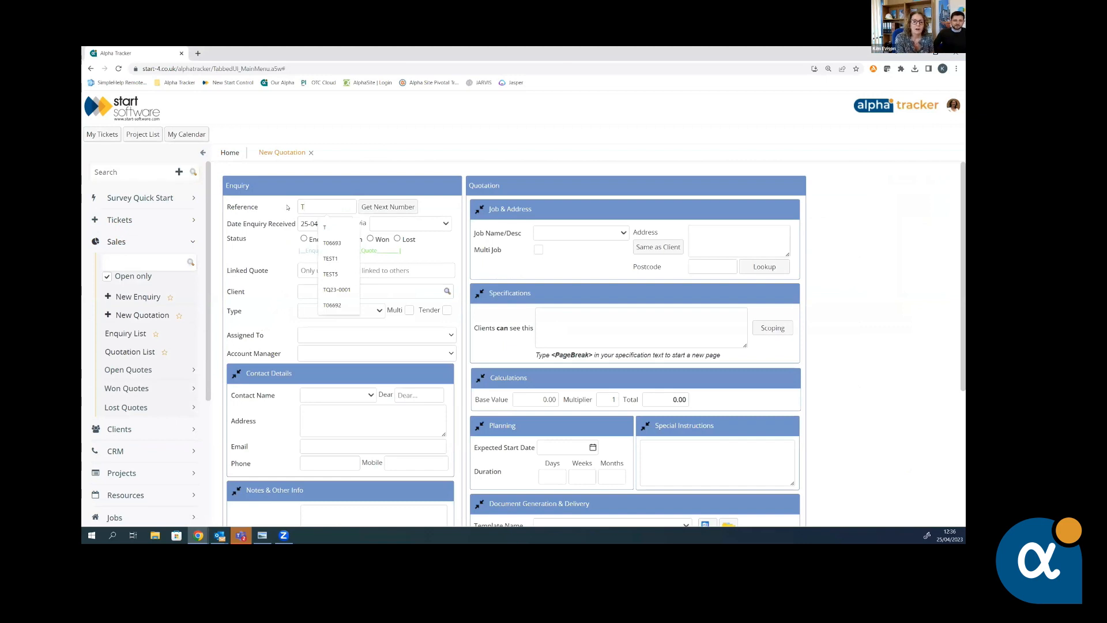
left_click(357, 149)
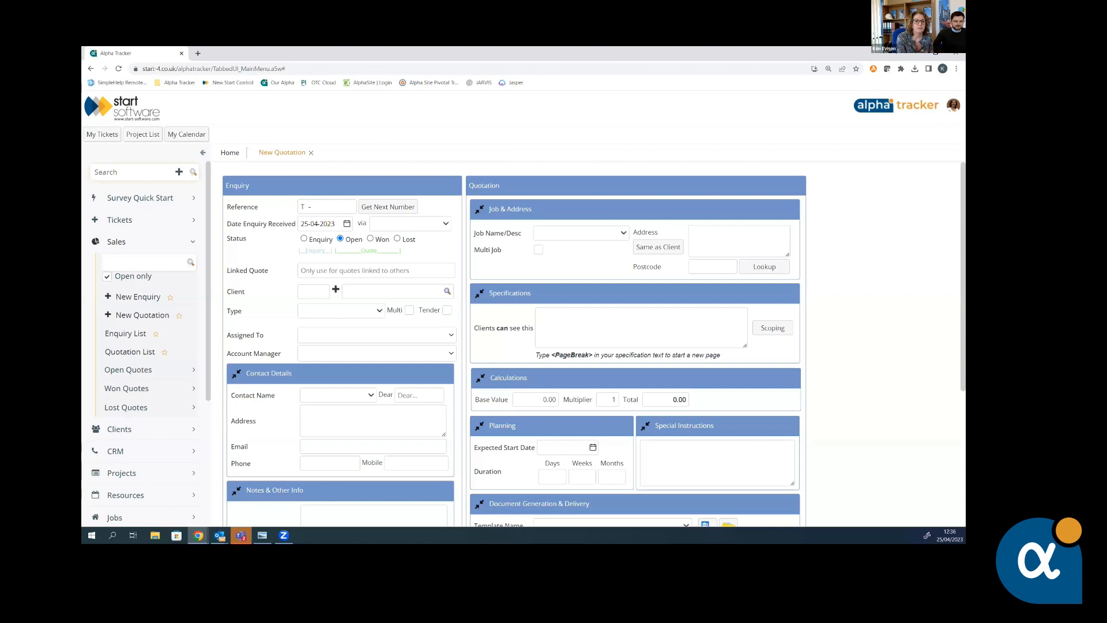
left_click(376, 208)
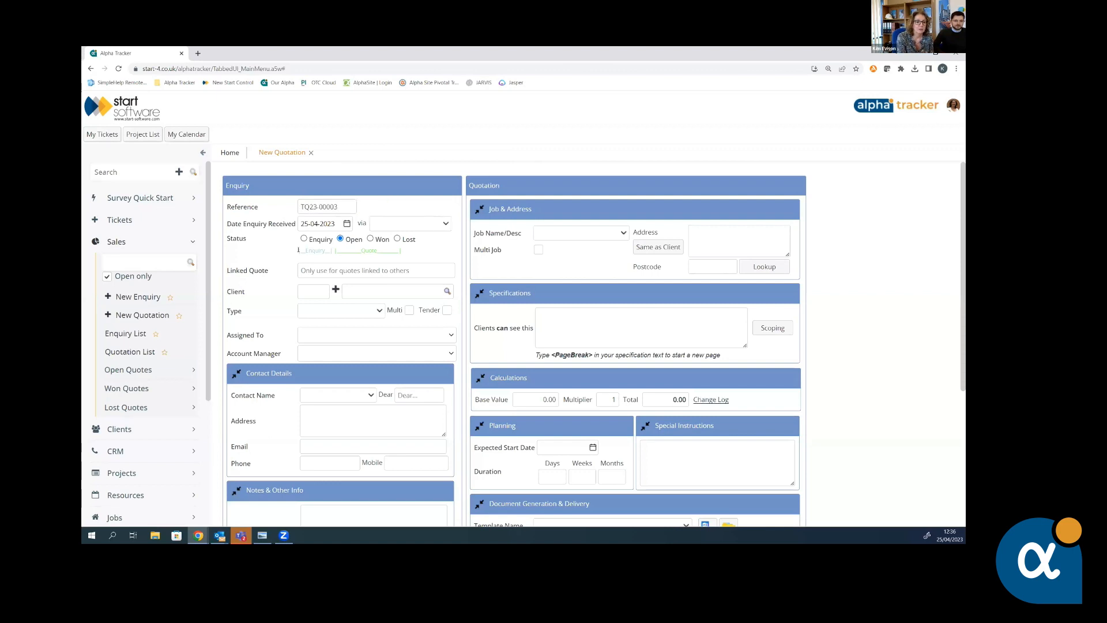
Step: Set the quotation's client to START (Start Software) and its type to Presentation
left_click(311, 289)
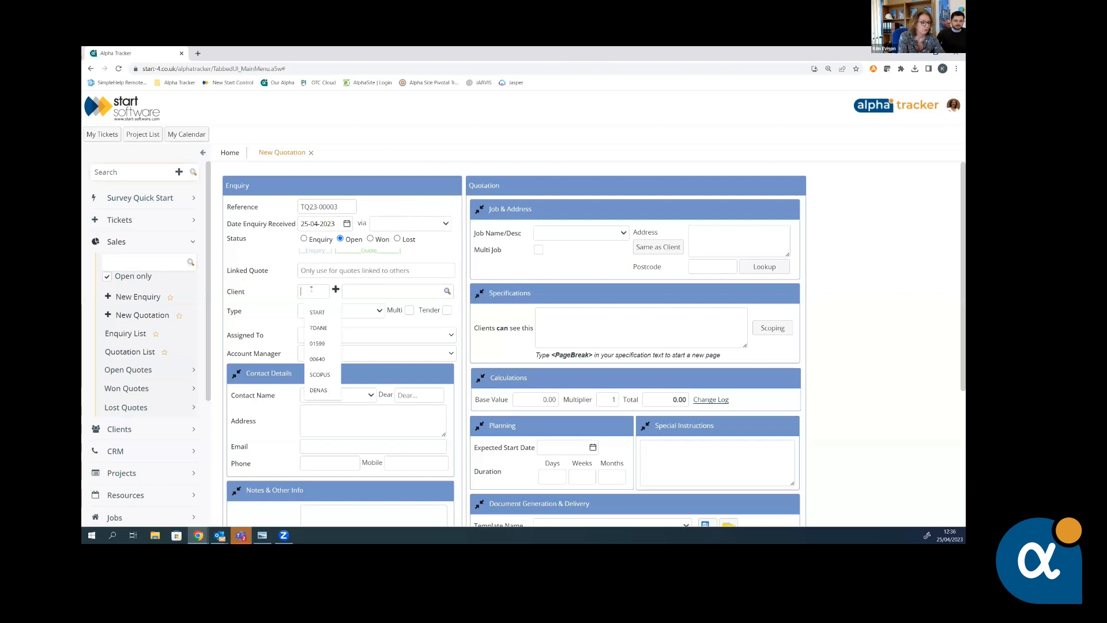
type("START")
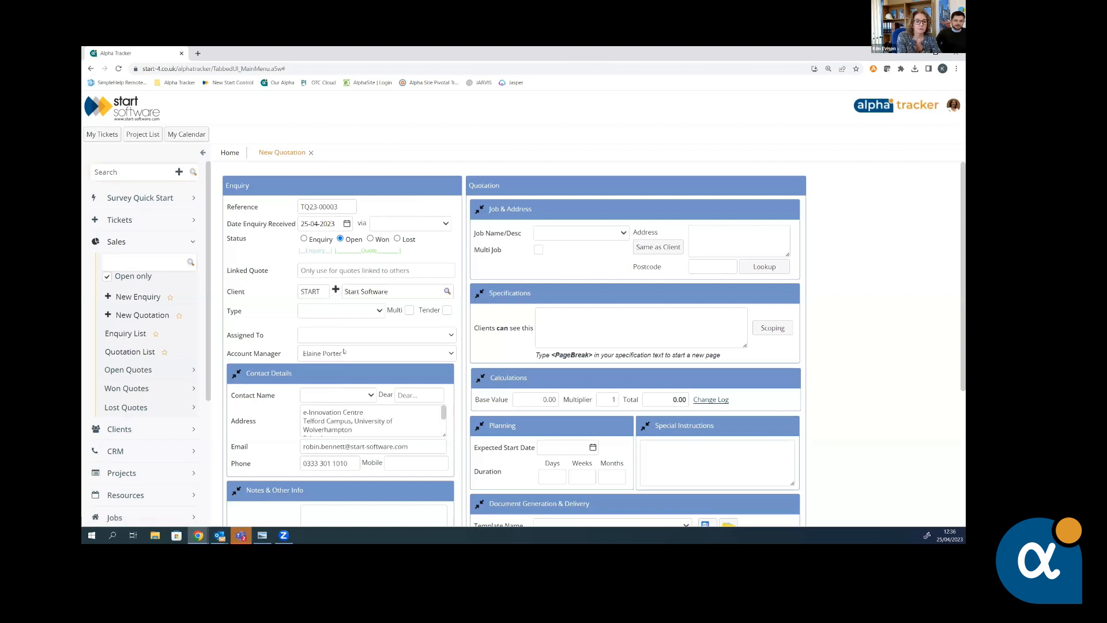
left_click(379, 311)
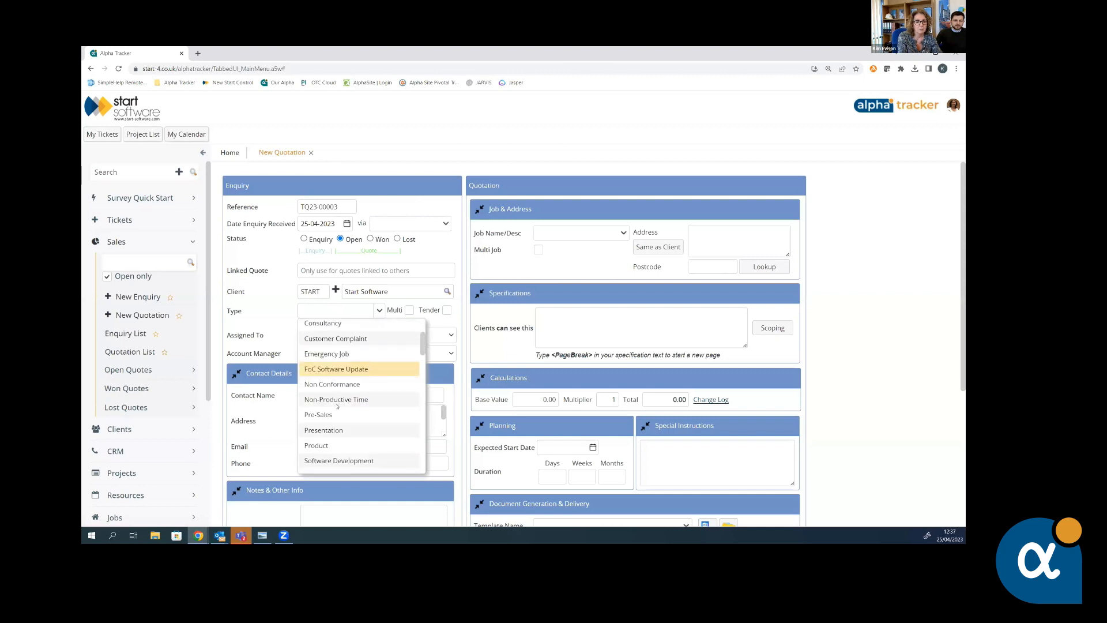
left_click(334, 430)
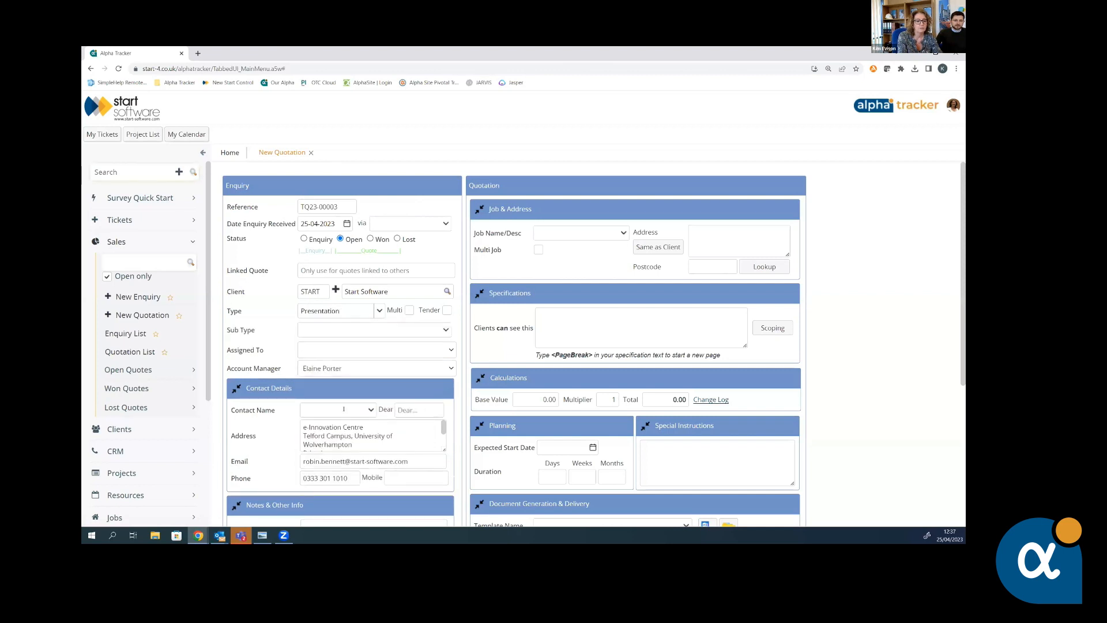
Step: Choose the client's contact for the quotation and add the internal note "Test only"
scroll(339, 373, "down", 1)
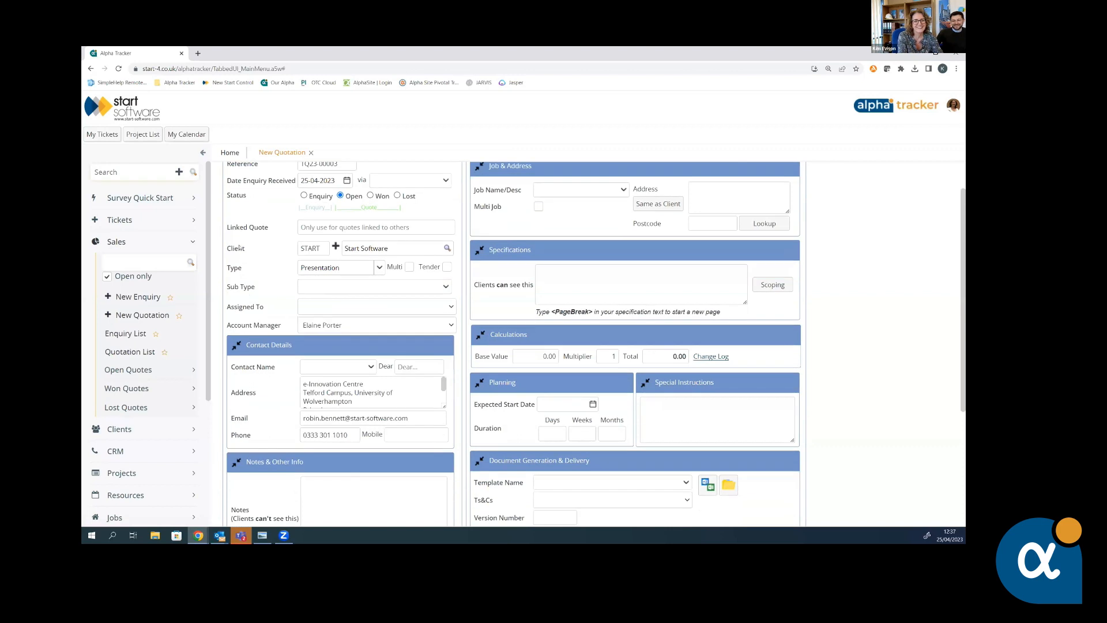
left_click(336, 368)
type("Robin")
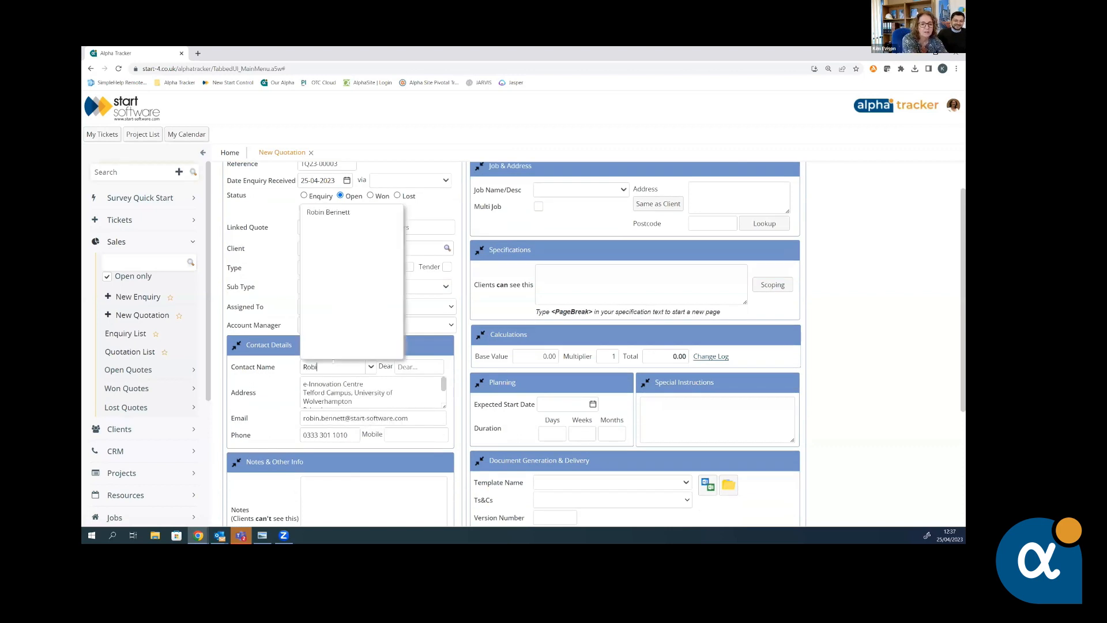
left_click(332, 213)
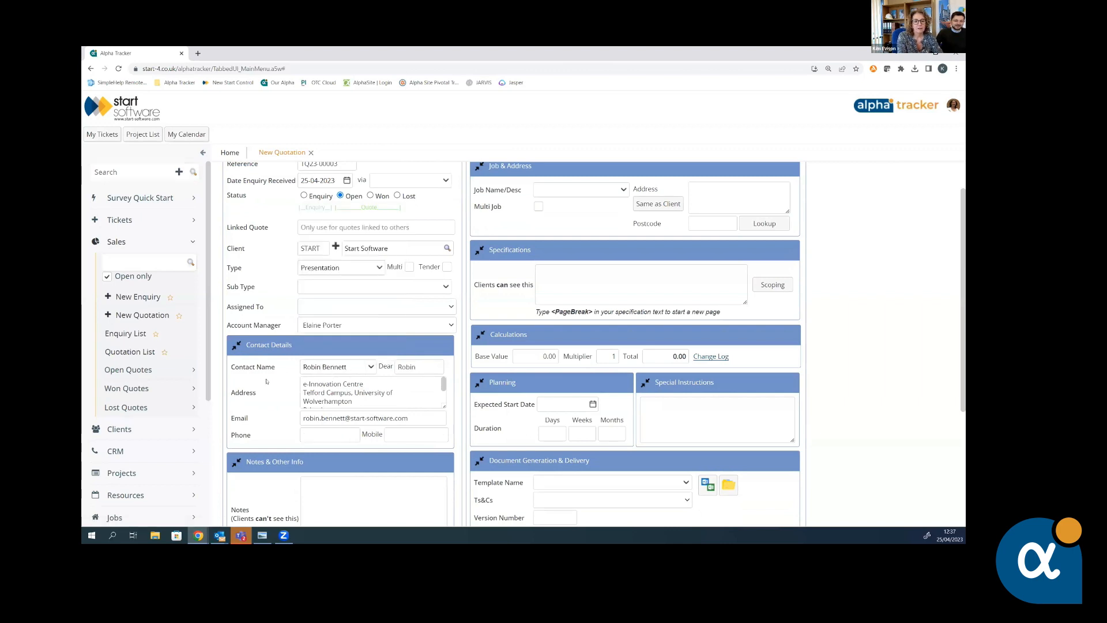
scroll(318, 477, "down", 1)
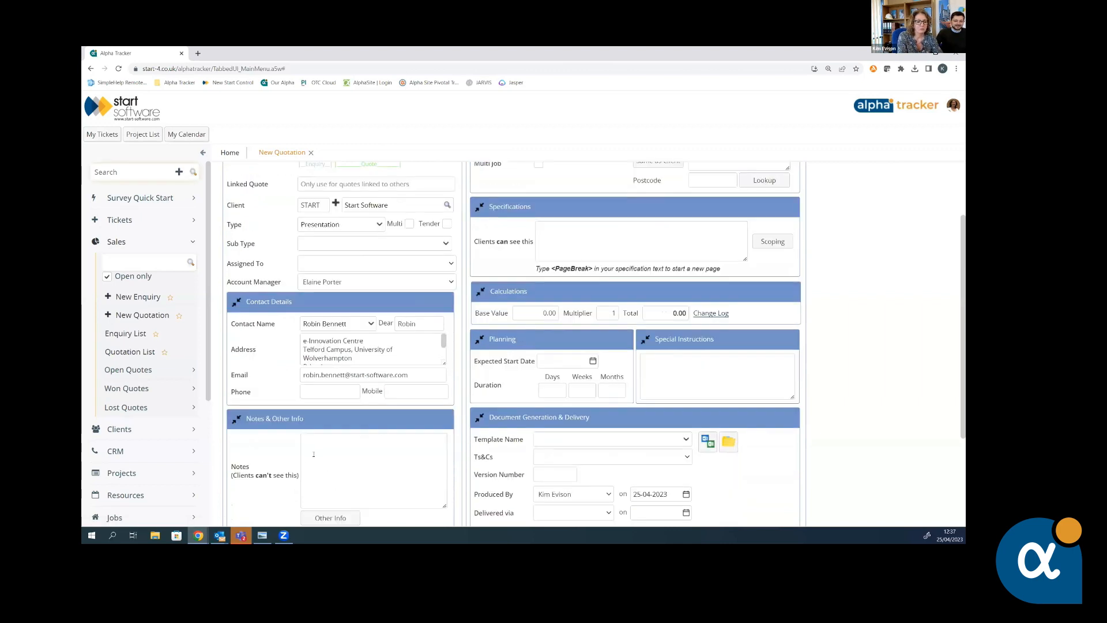
type("Test only")
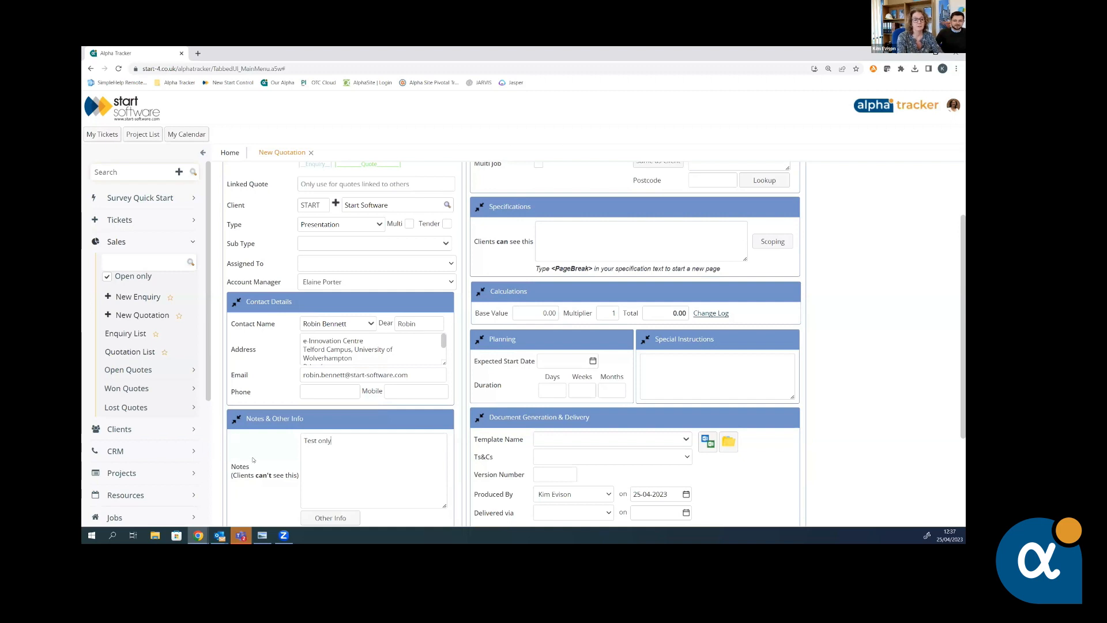
Step: Set the quotation's job name to the existing entry Webinar
scroll(282, 473, "up", 2)
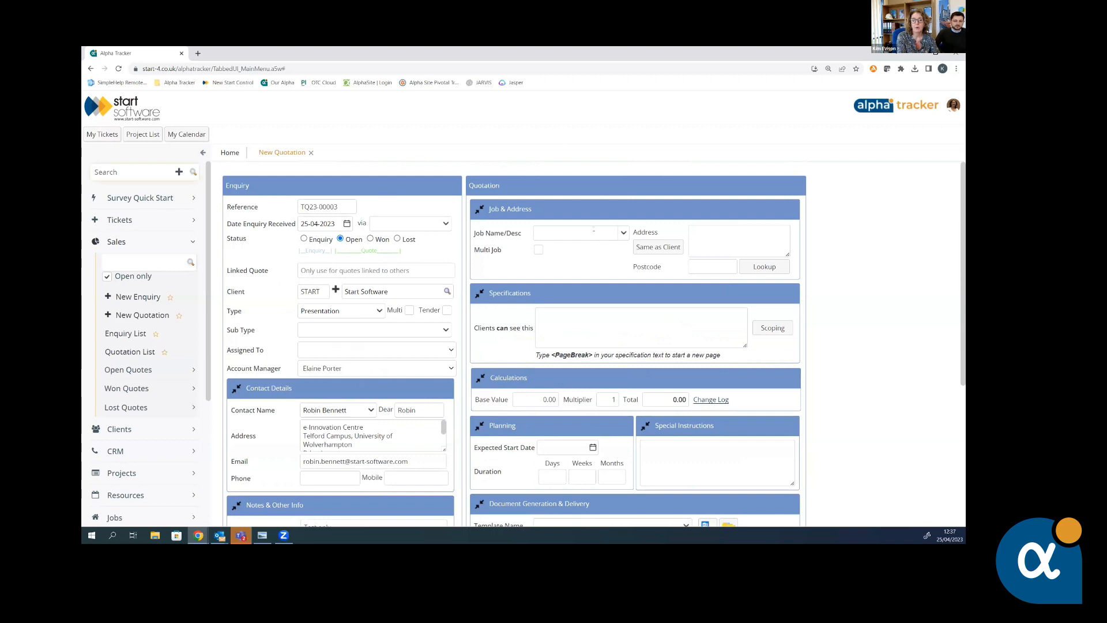
left_click(593, 230)
type("w")
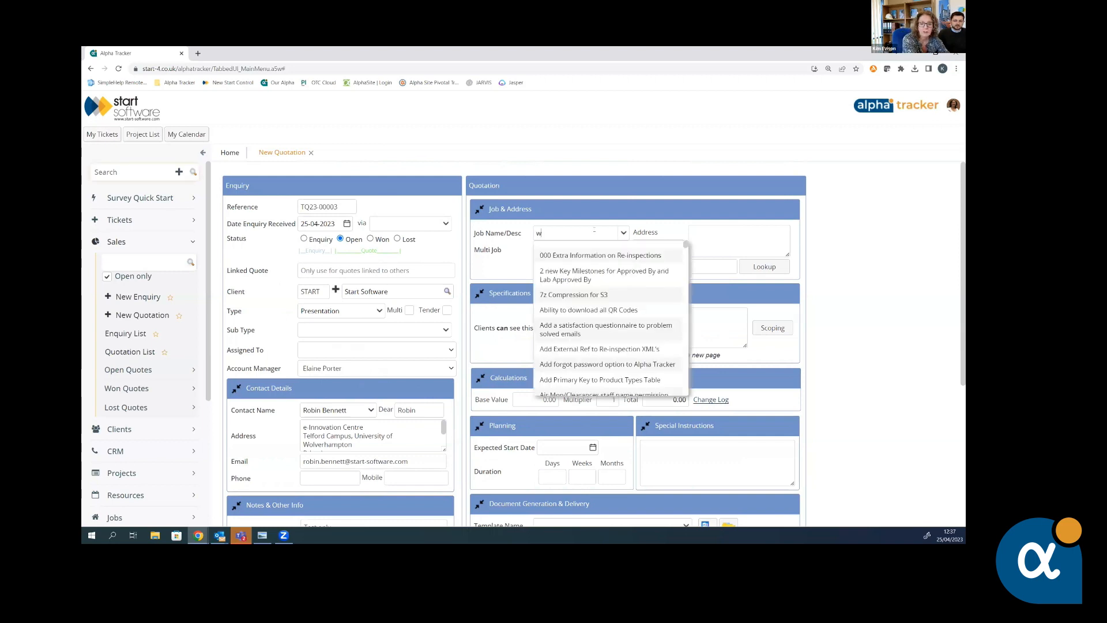
type("ebin")
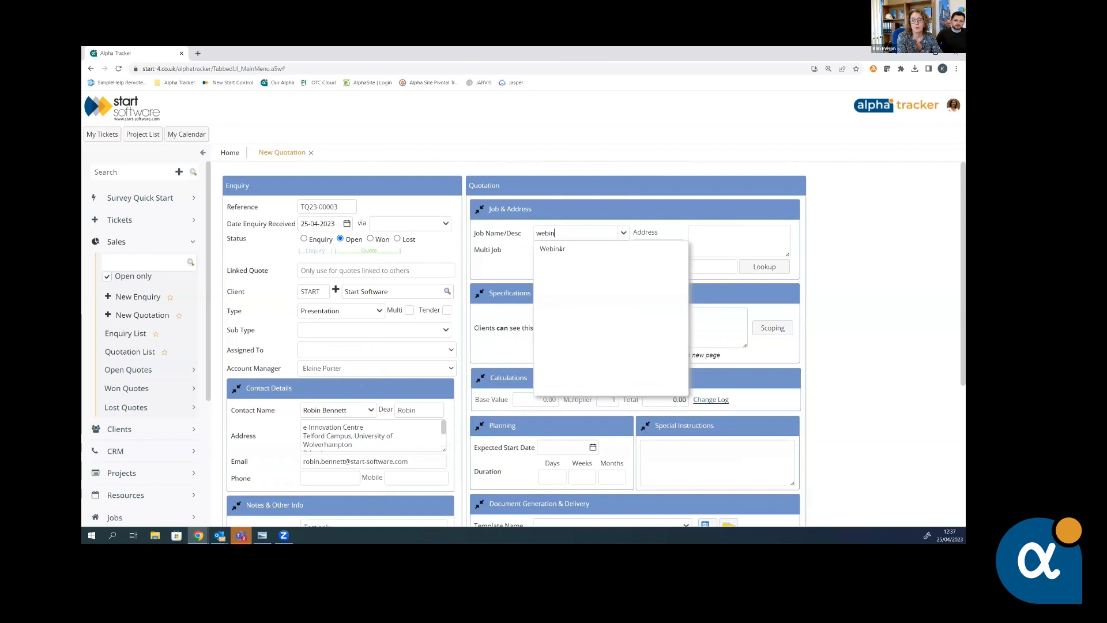
left_click(561, 248)
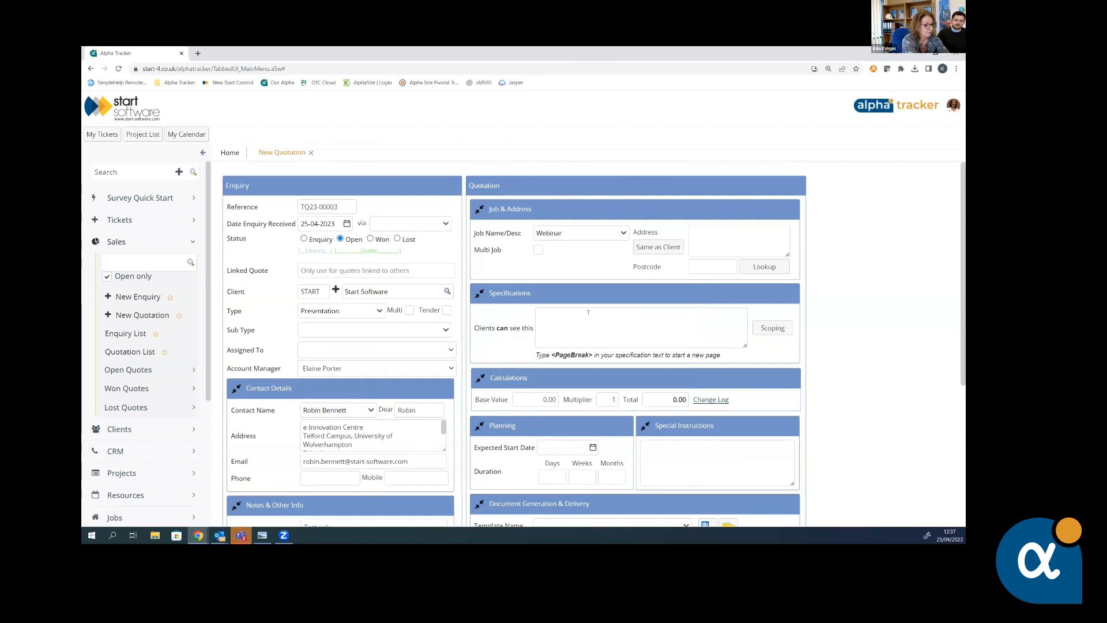
Step: Enter the specification "To discuss Tracker Filer" and set the base value to 150.00
type("To discuss")
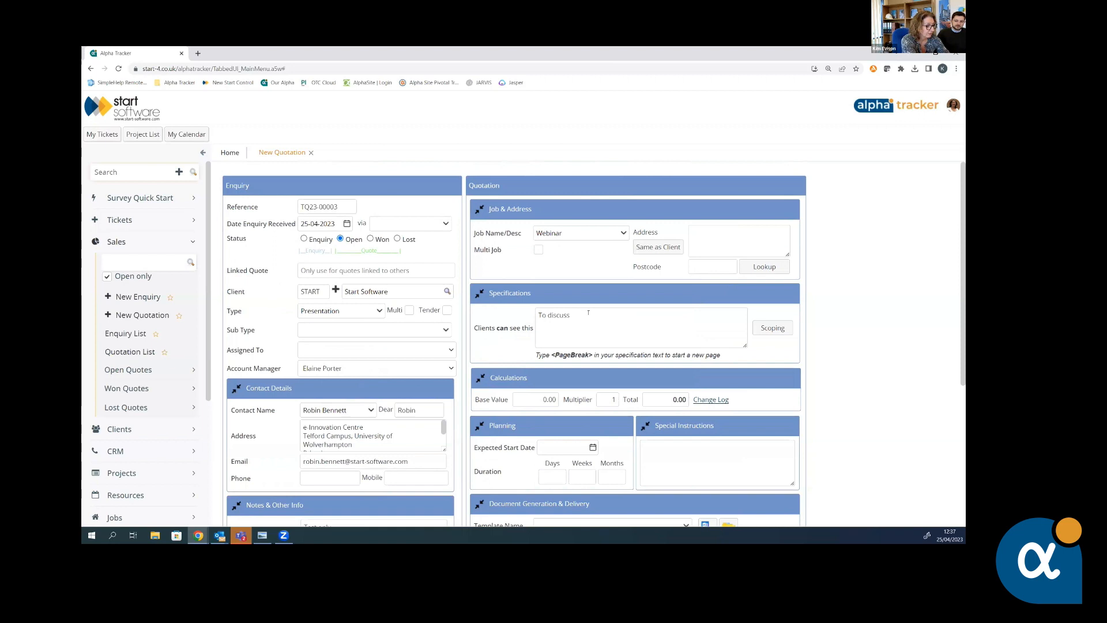
type(" Tracker filer")
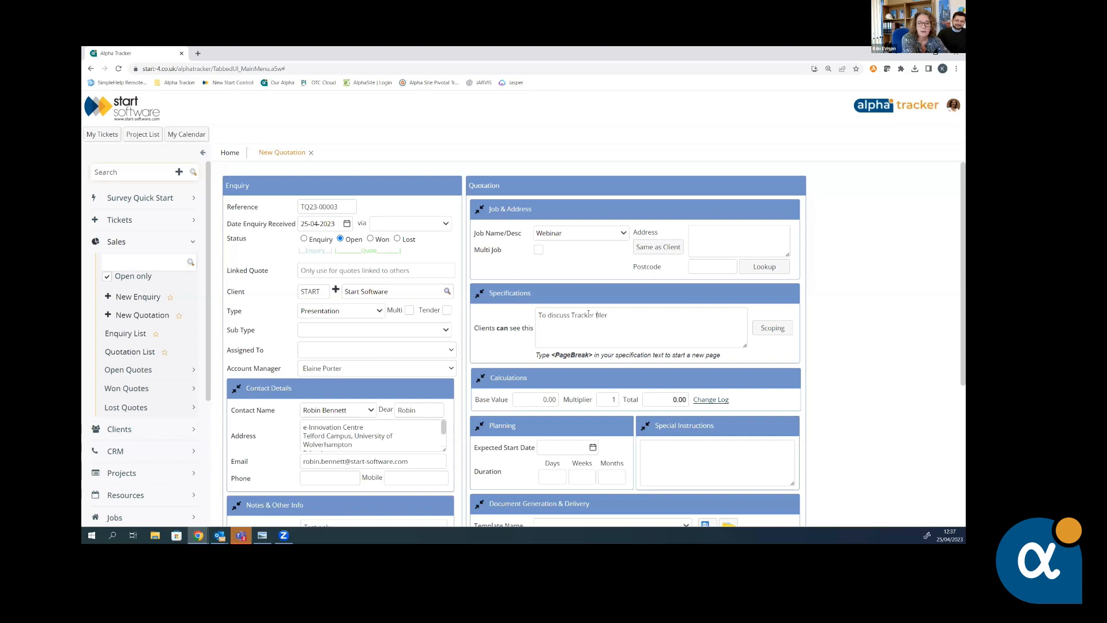
key("BackSpace")
type("F")
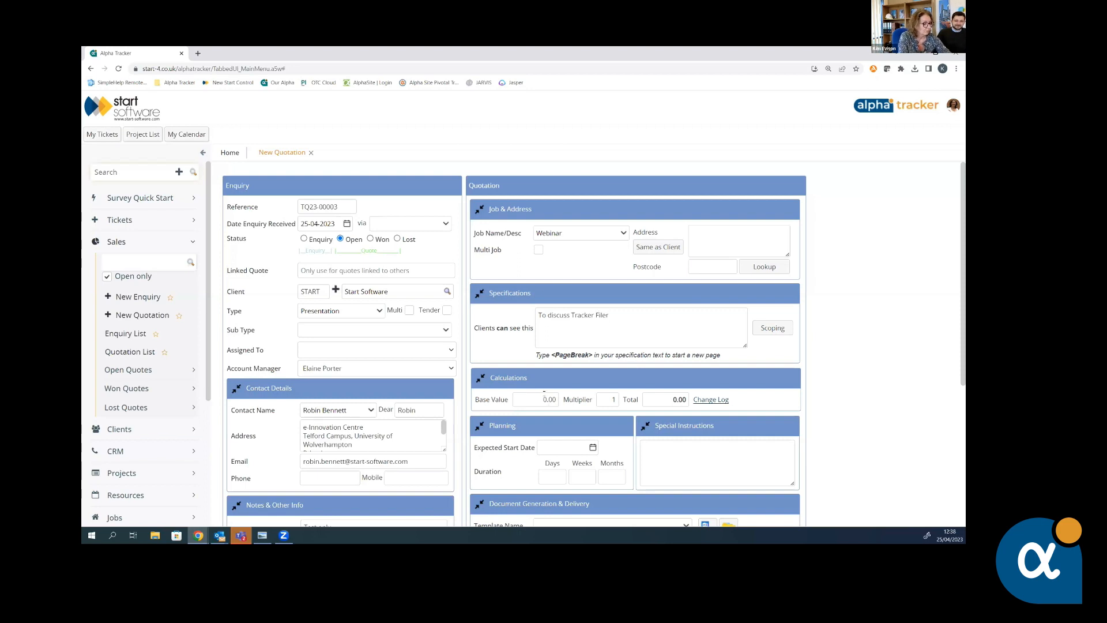
type("15")
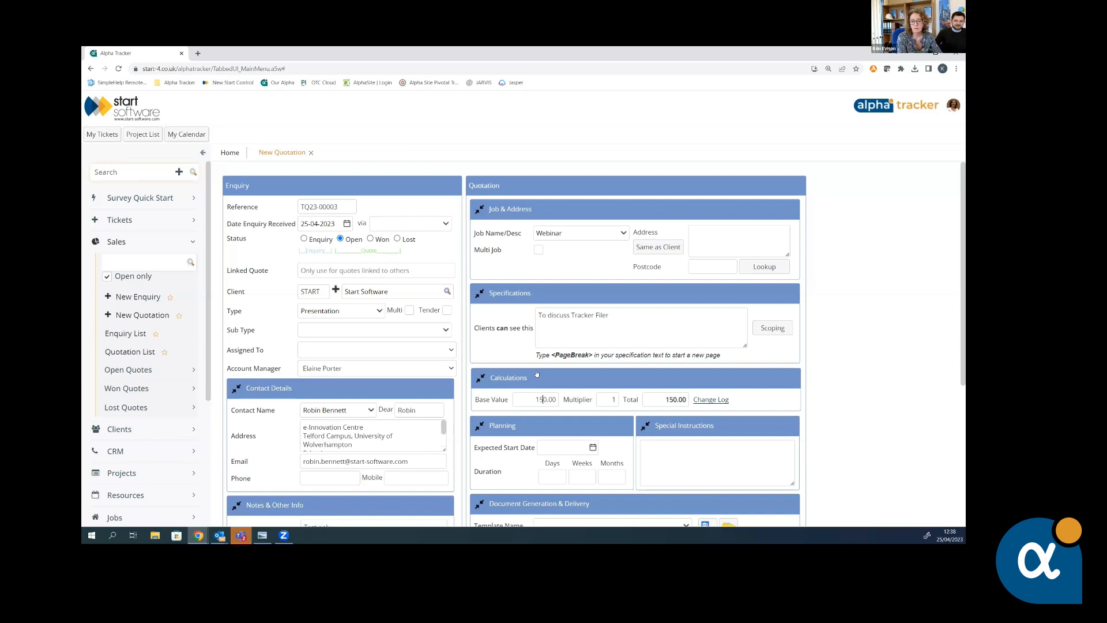
left_click(599, 329)
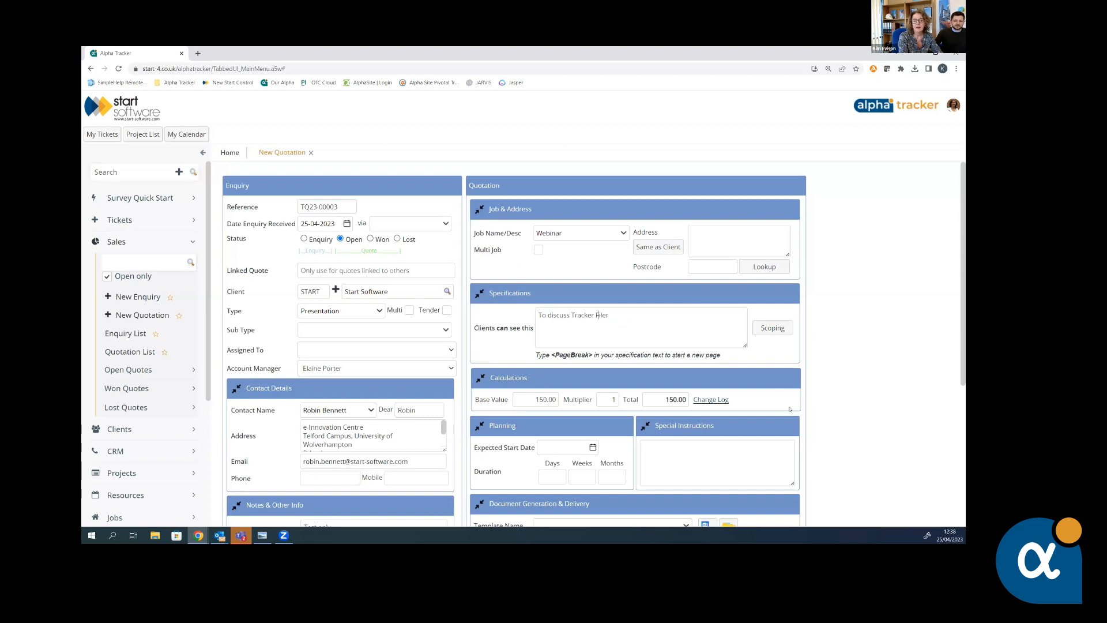
Step: Save the new quotation
scroll(789, 409, "down", 2)
scroll(797, 442, "down", 3)
left_click(752, 519)
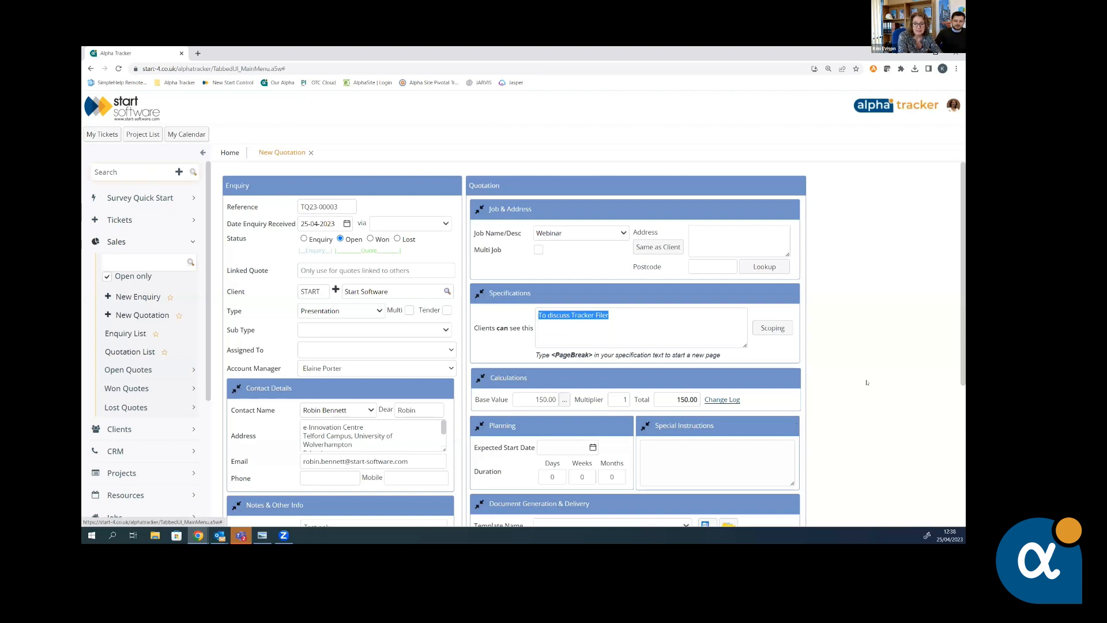
Step: Check the quotation's document folder in the Document Generation & Delivery section, and close it again
scroll(868, 386, "down", 2)
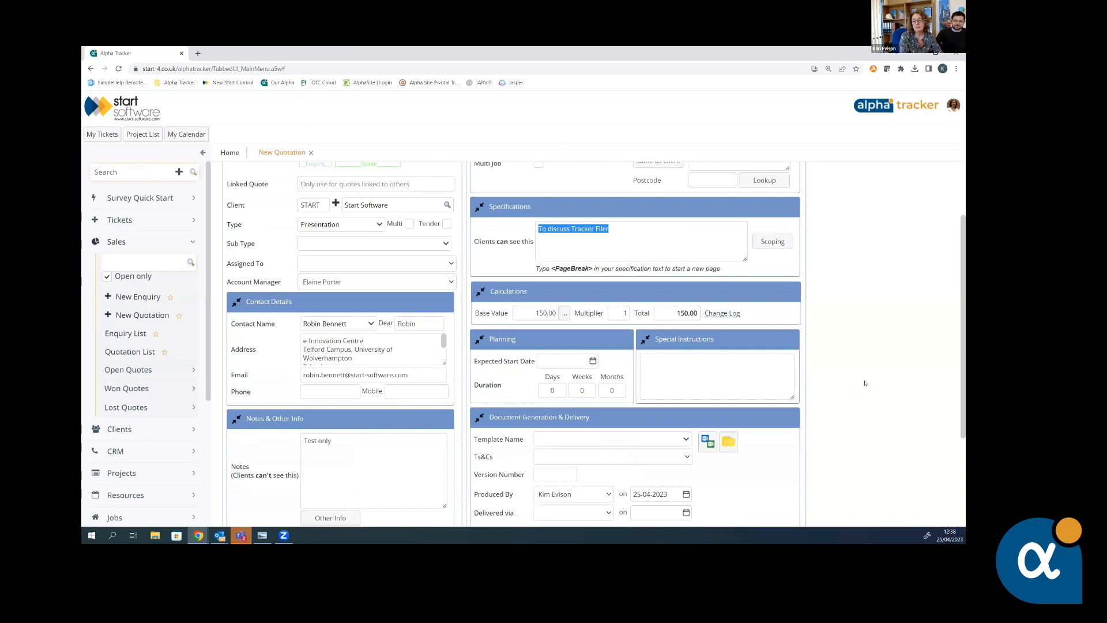
scroll(865, 383, "down", 1)
scroll(784, 382, "down", 1)
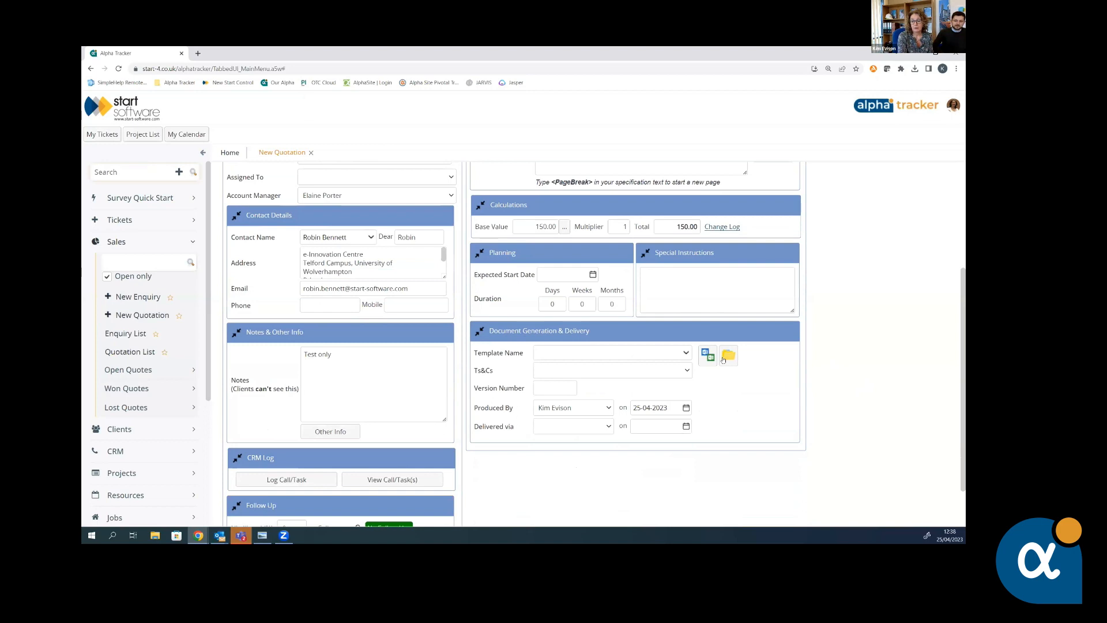
left_click(728, 356)
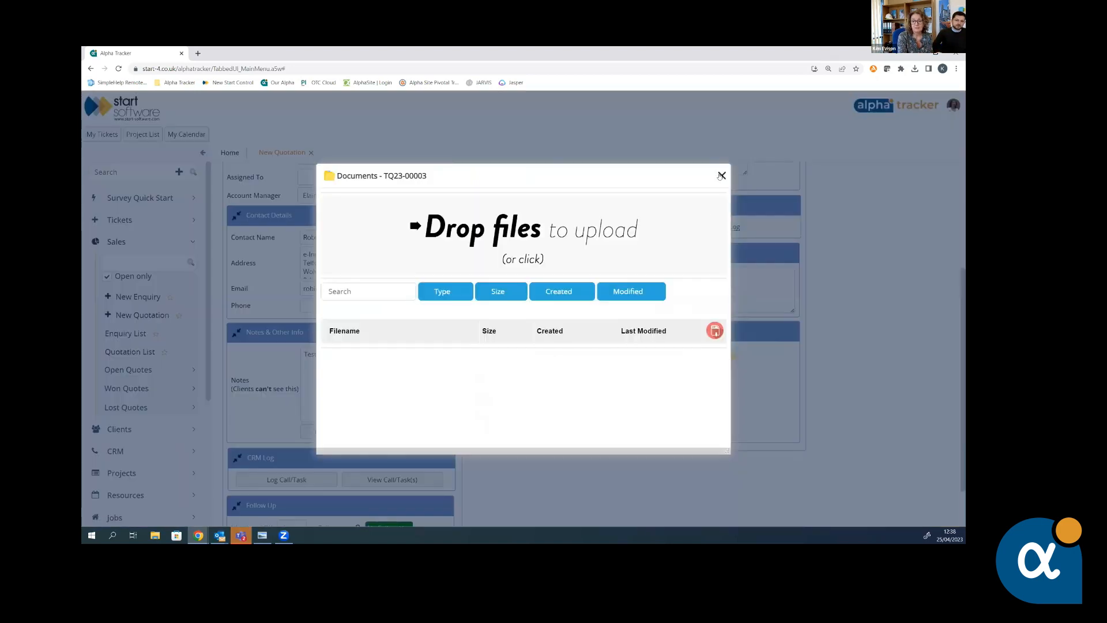
left_click(721, 174)
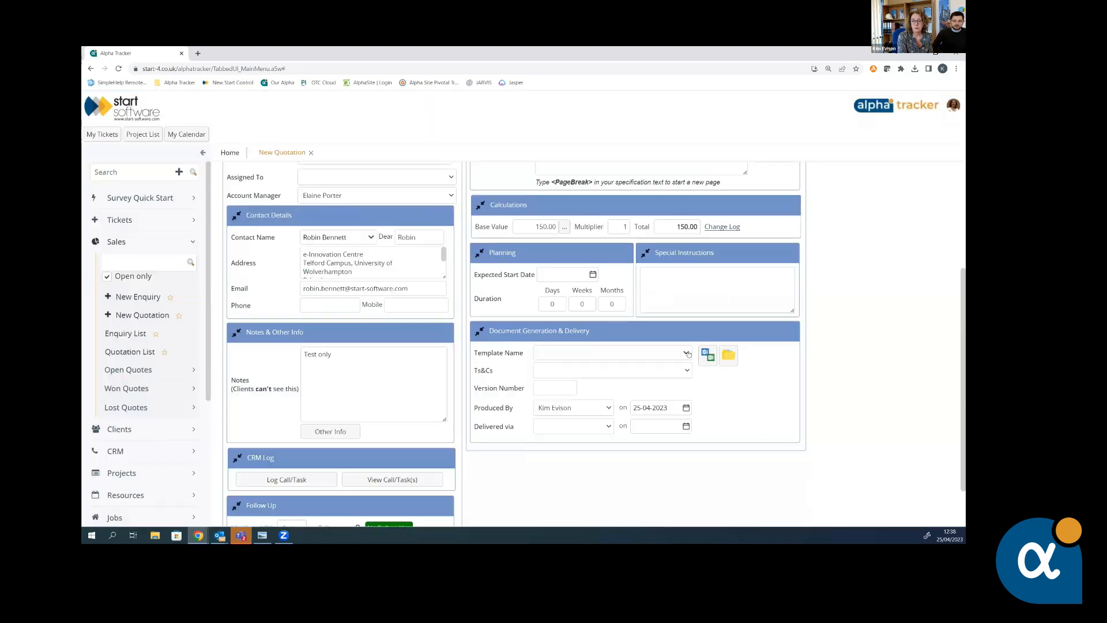
Step: Generate the quotation document from the template Start Software Quotation.docx
left_click(684, 354)
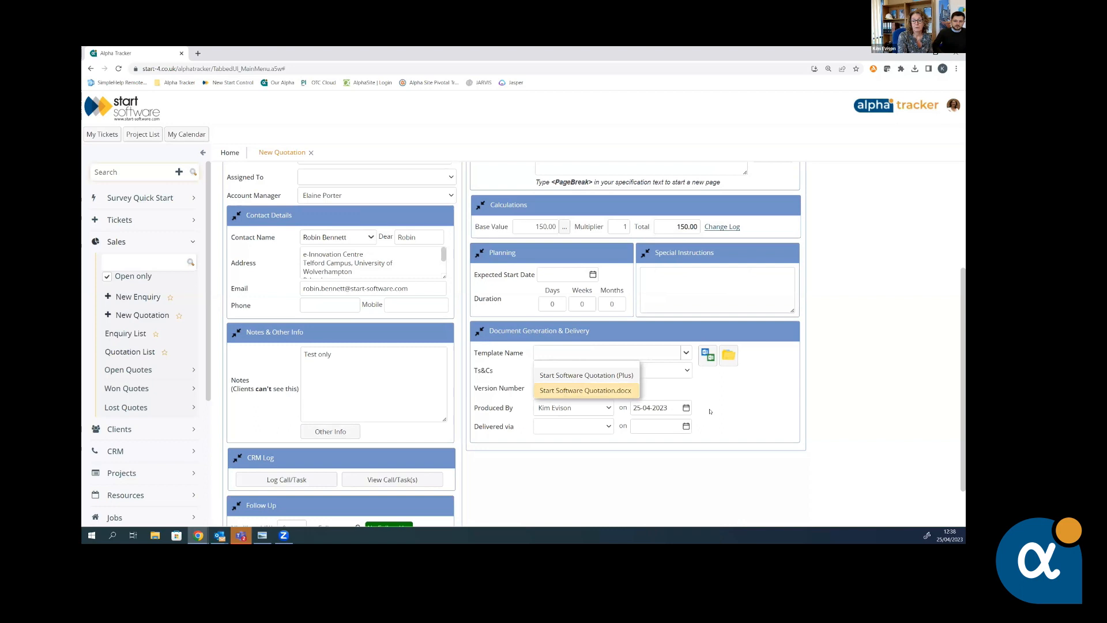
left_click(567, 392)
left_click(707, 354)
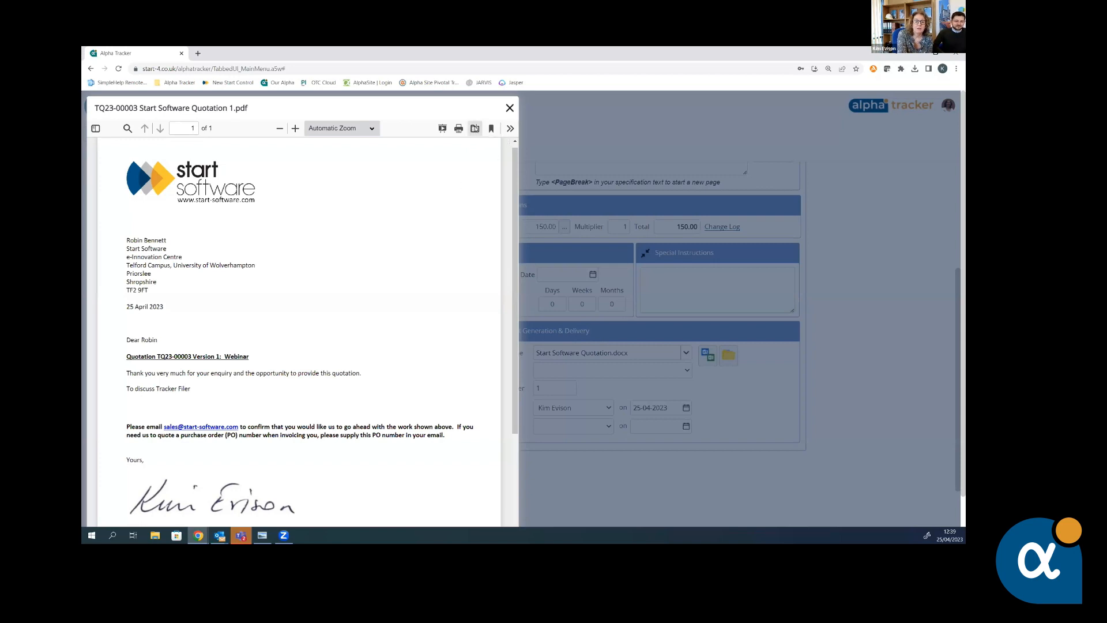
Step: Download the generated quotation PDF and open the downloaded copy
left_click(475, 128)
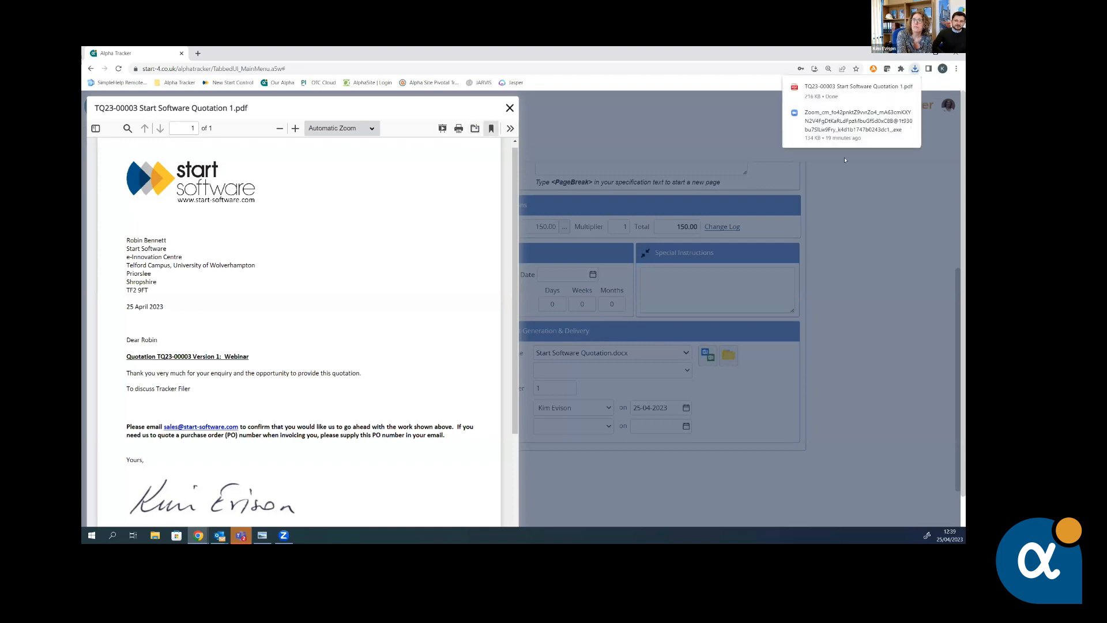
left_click(837, 87)
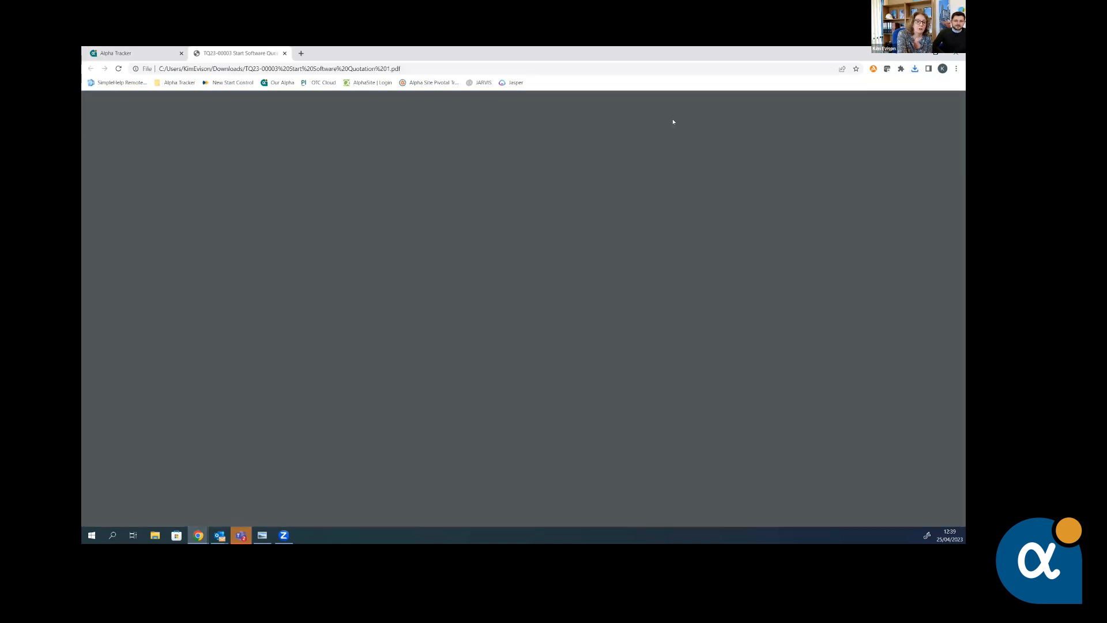
Step: Create an email from the Downloads folder with the file TQ23-00003 Start Software Quotation 1 attached, sending it to a mail recipient
left_click(154, 535)
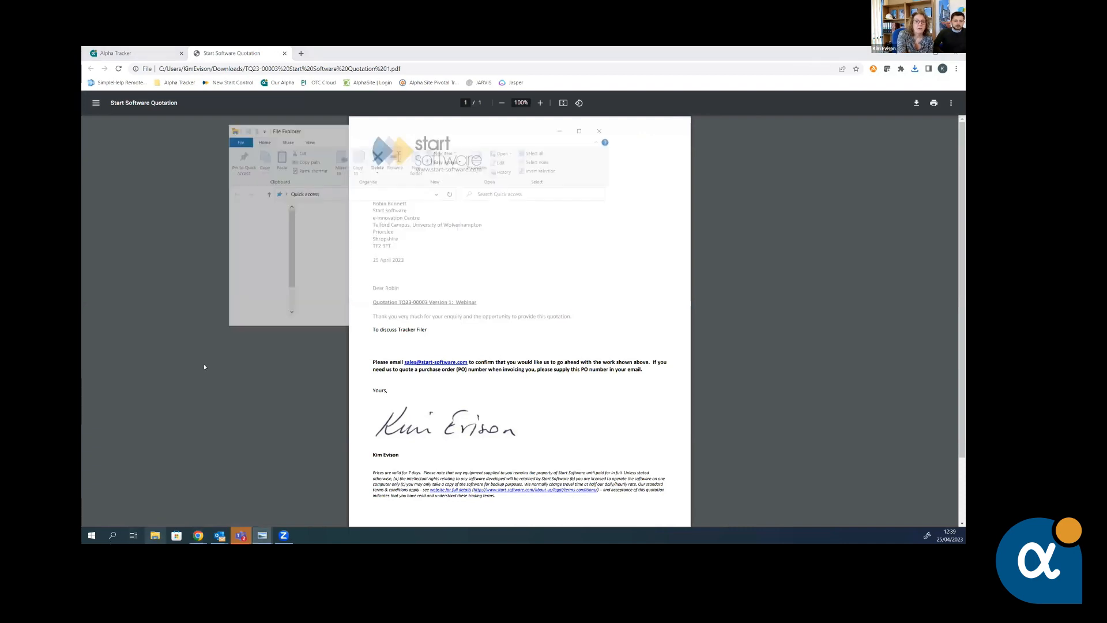
left_click(451, 227)
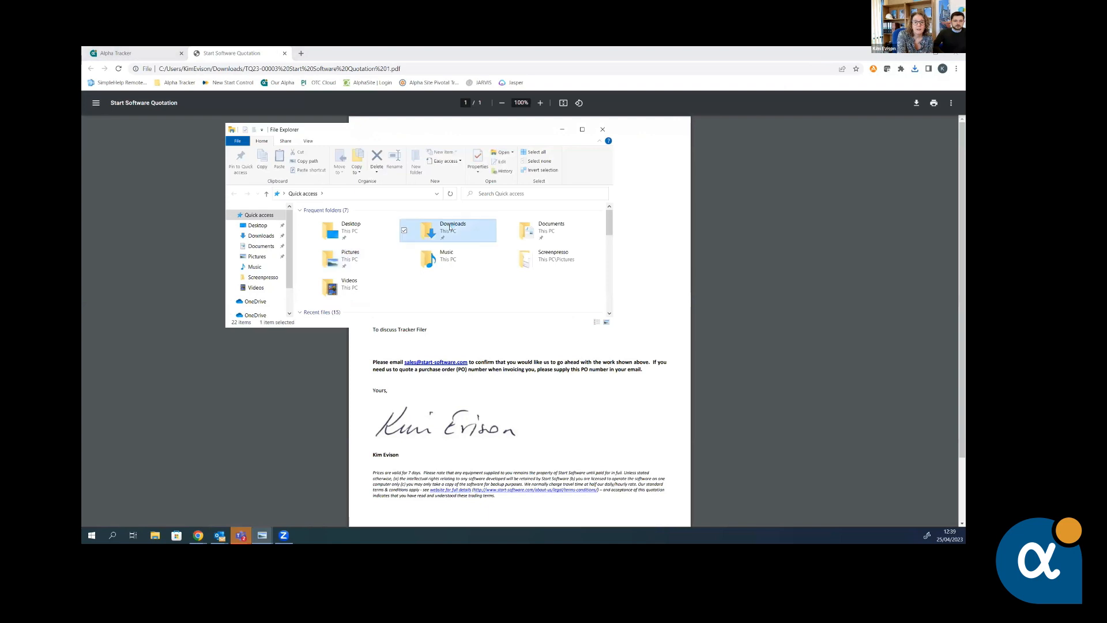
key("Return")
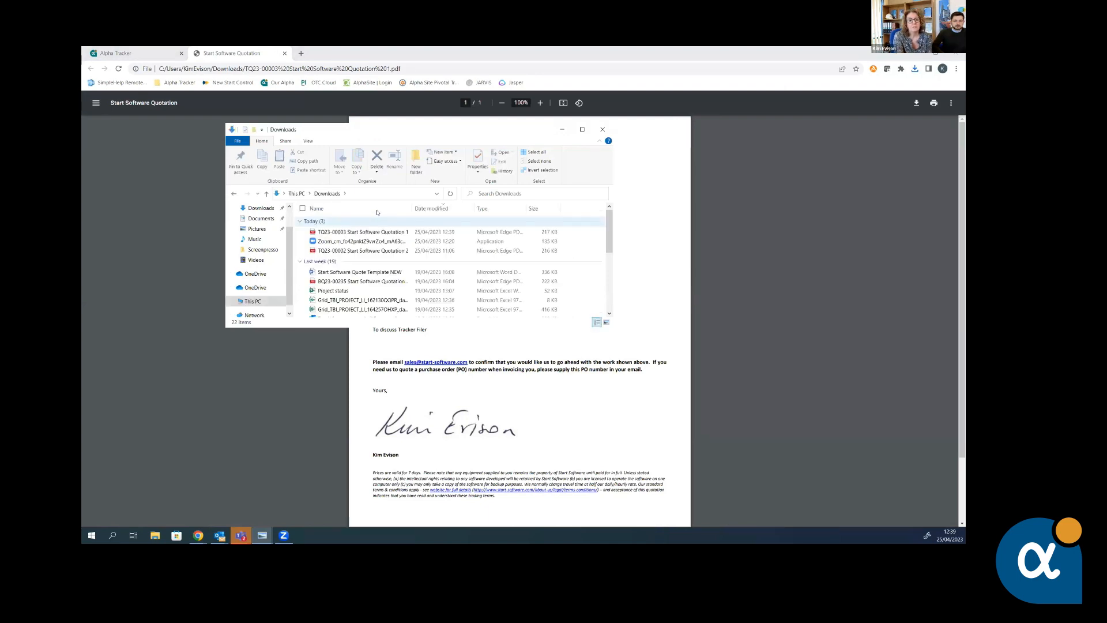
left_click(356, 232)
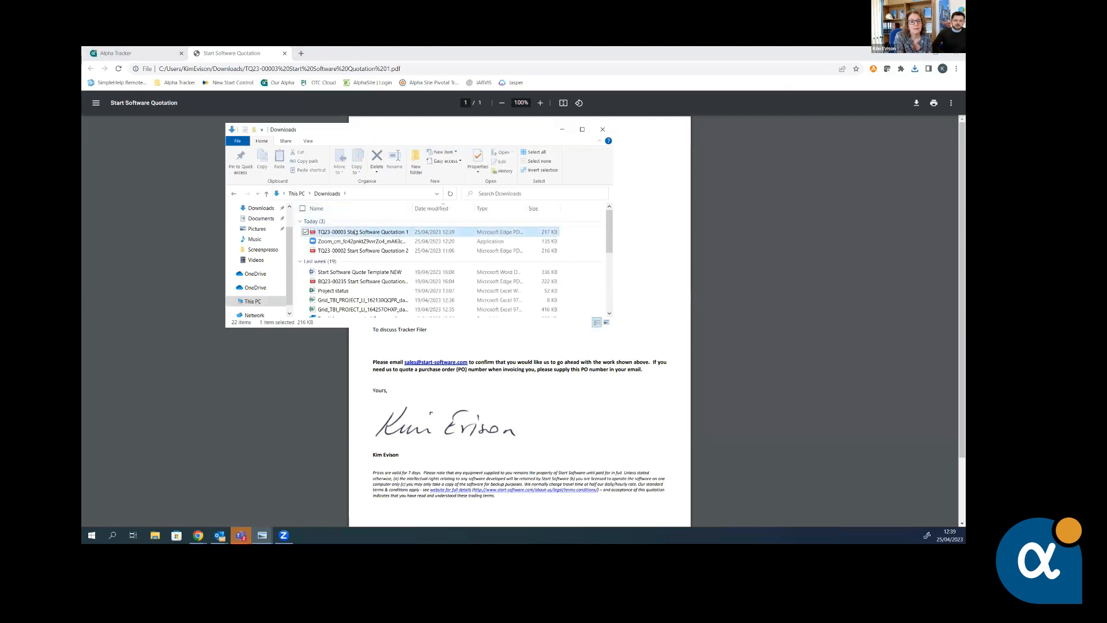
right_click(356, 232)
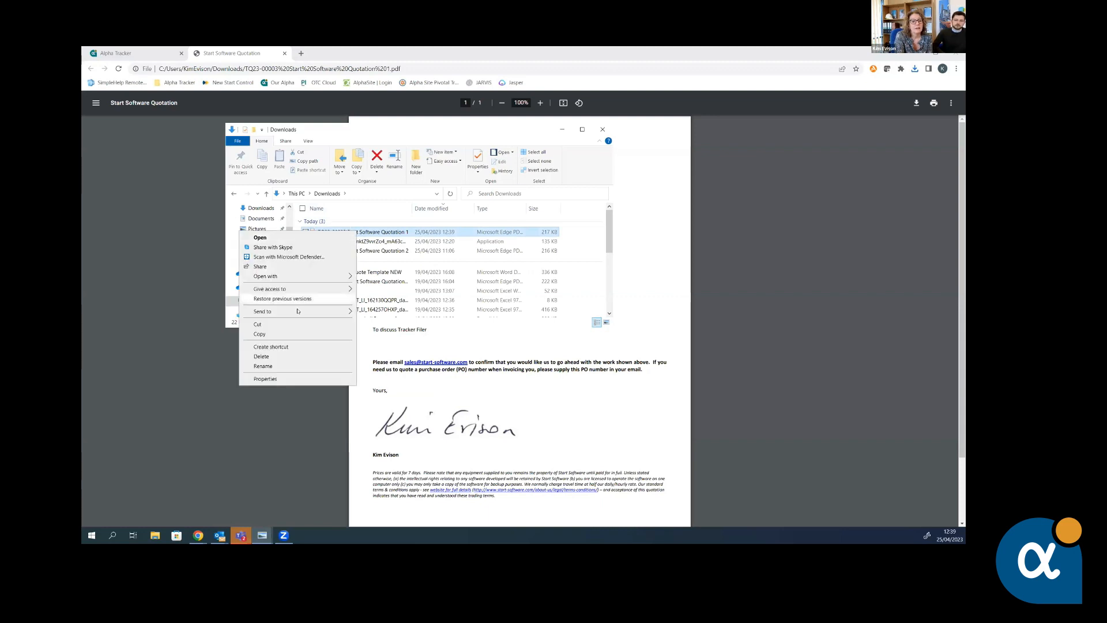
mouse_move(298, 312)
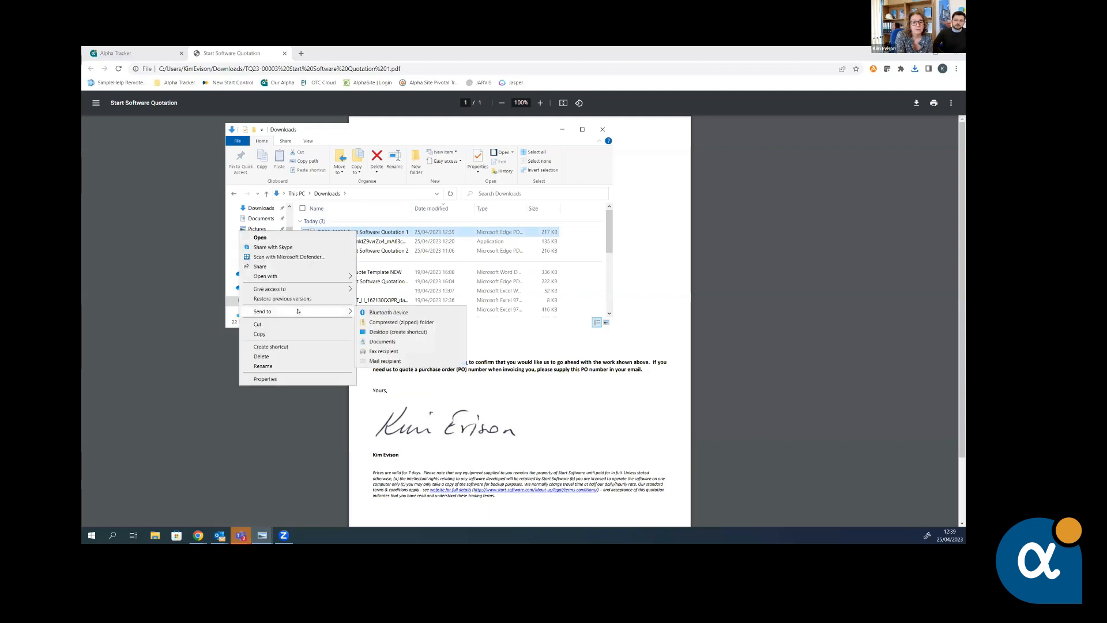
left_click(378, 361)
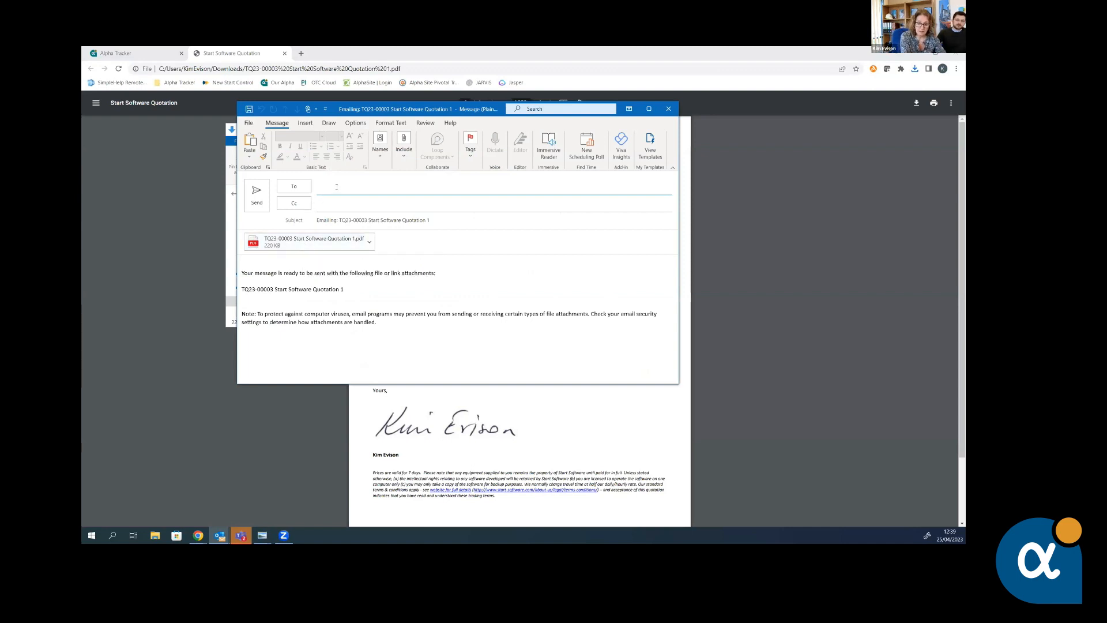
Step: Address the email to the Start Demo contact and copy in the Tracker Filer mailbox
type("art")
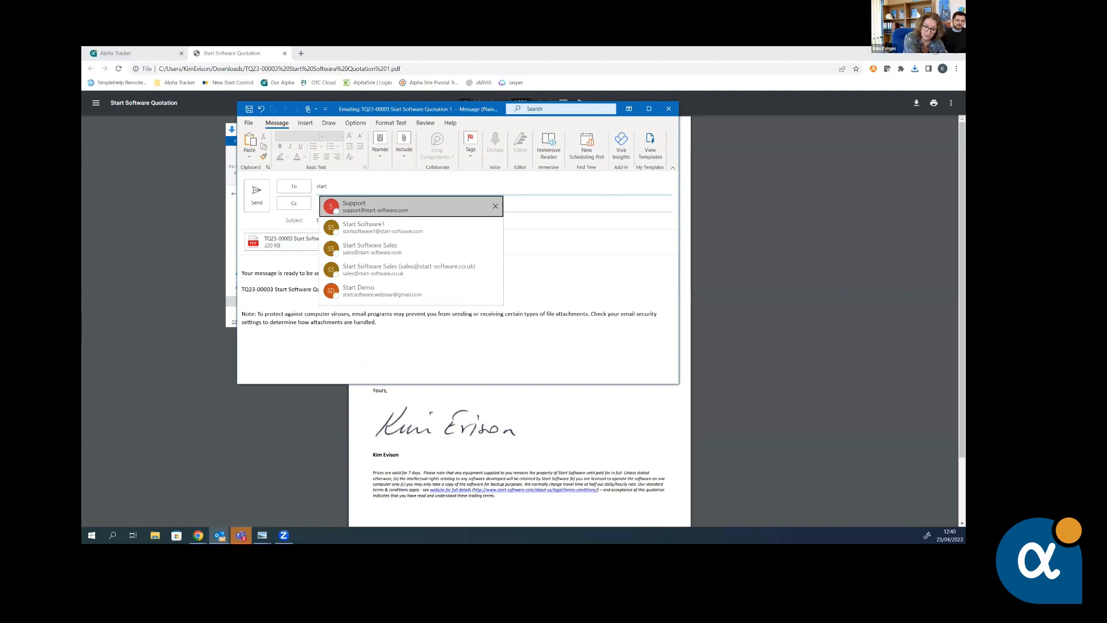
type(".so")
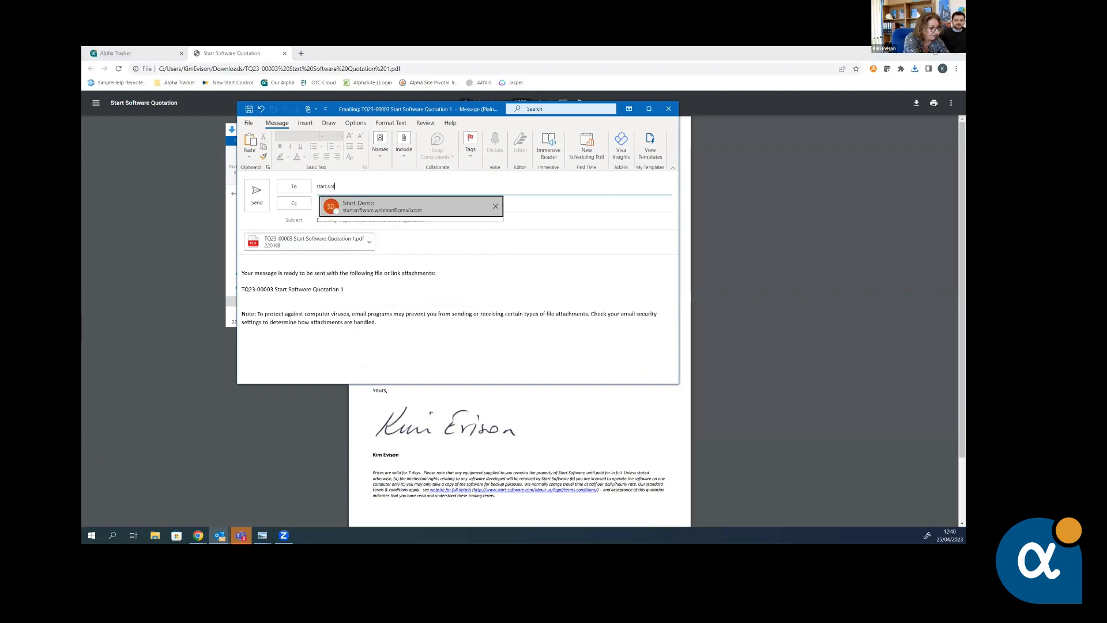
type("ftware")
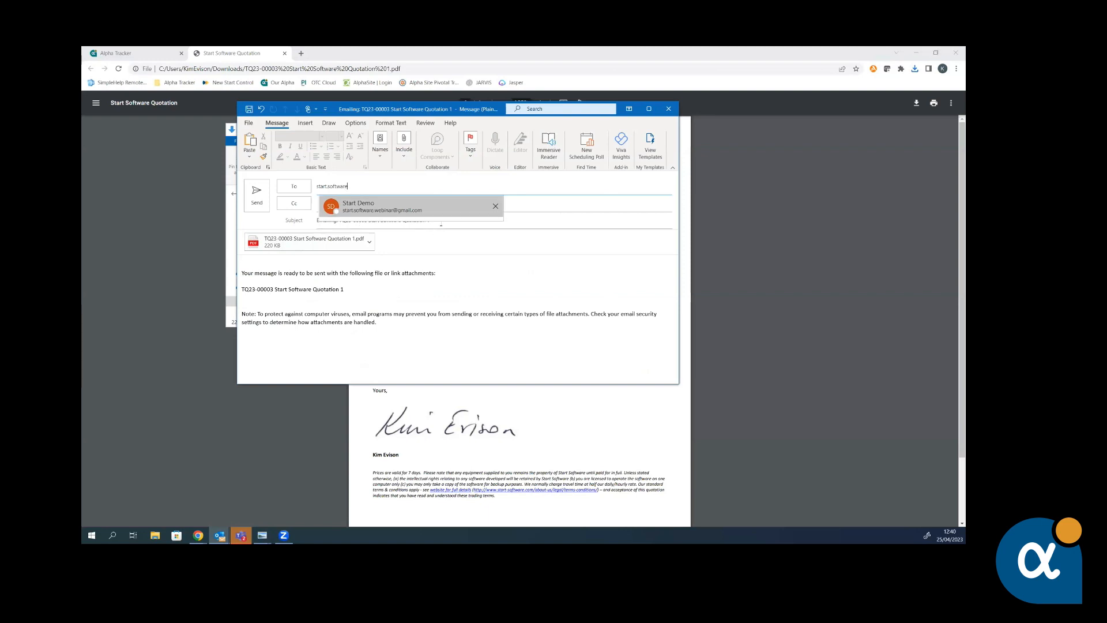
left_click(420, 205)
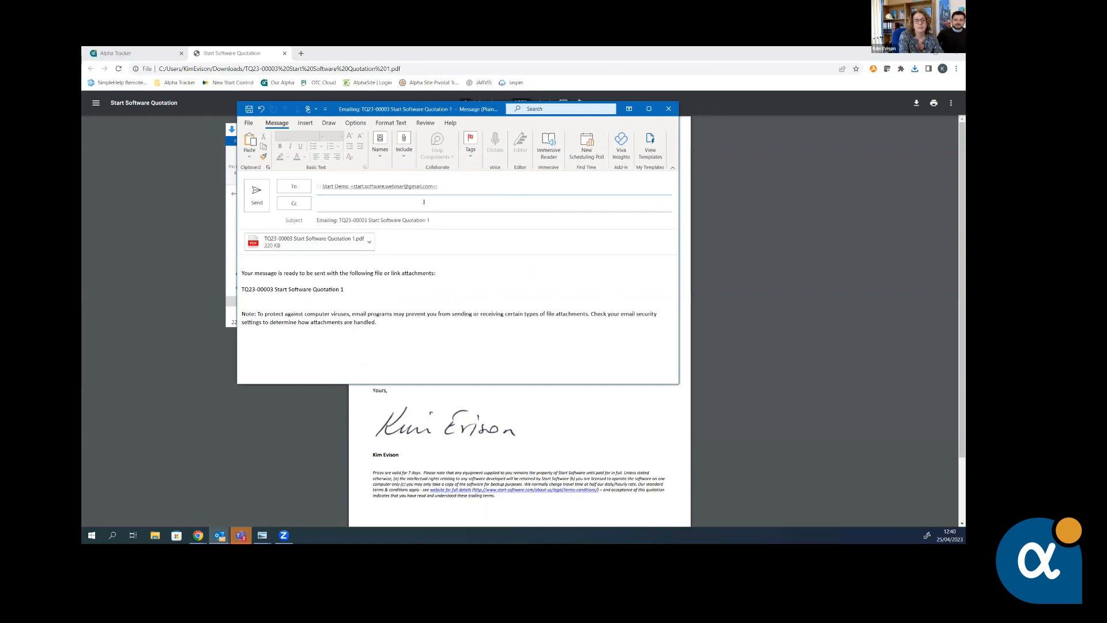
left_click(324, 201)
type("Tr")
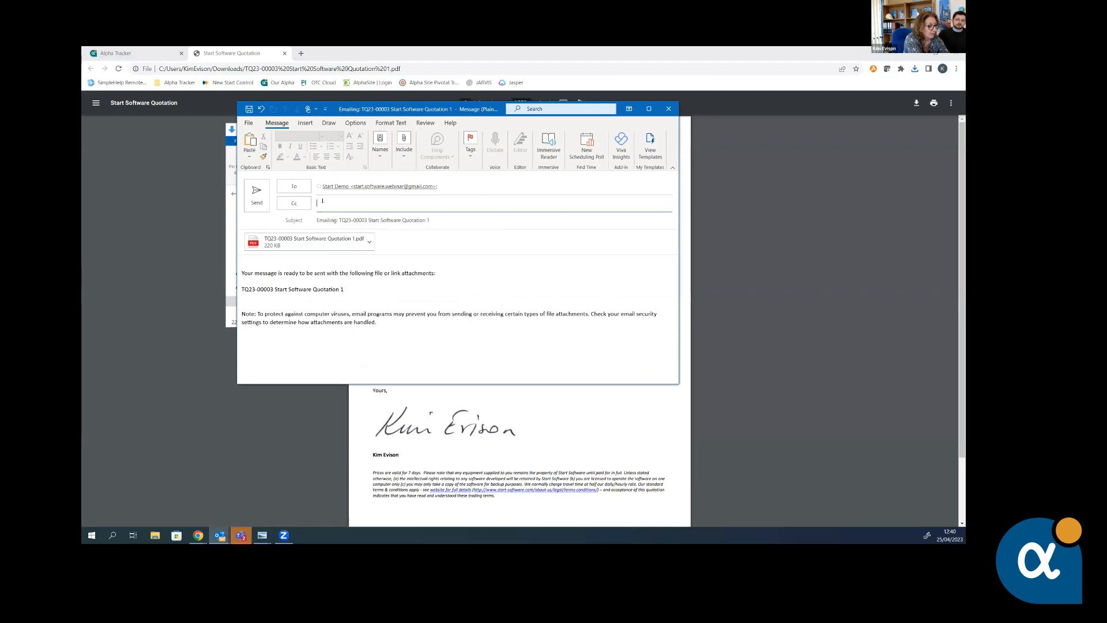
type("a")
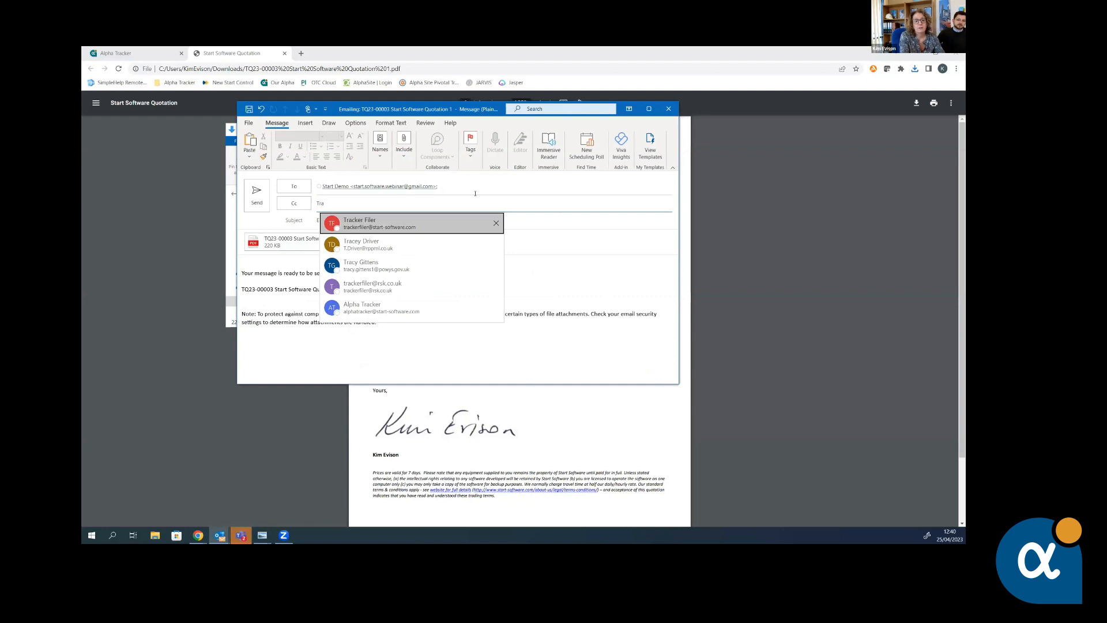
left_click(435, 221)
Step: Make room above the default message text and begin the email with "Hi" and the client contact's first name
left_click(245, 261)
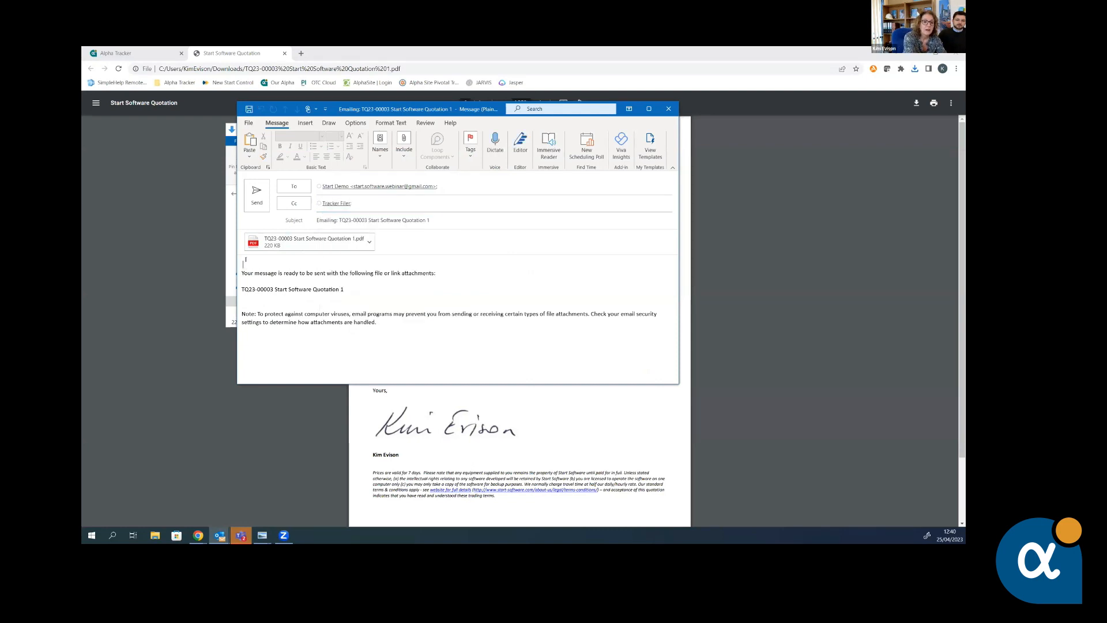
key("Return")
key("Return")
key("Return")
key("Up")
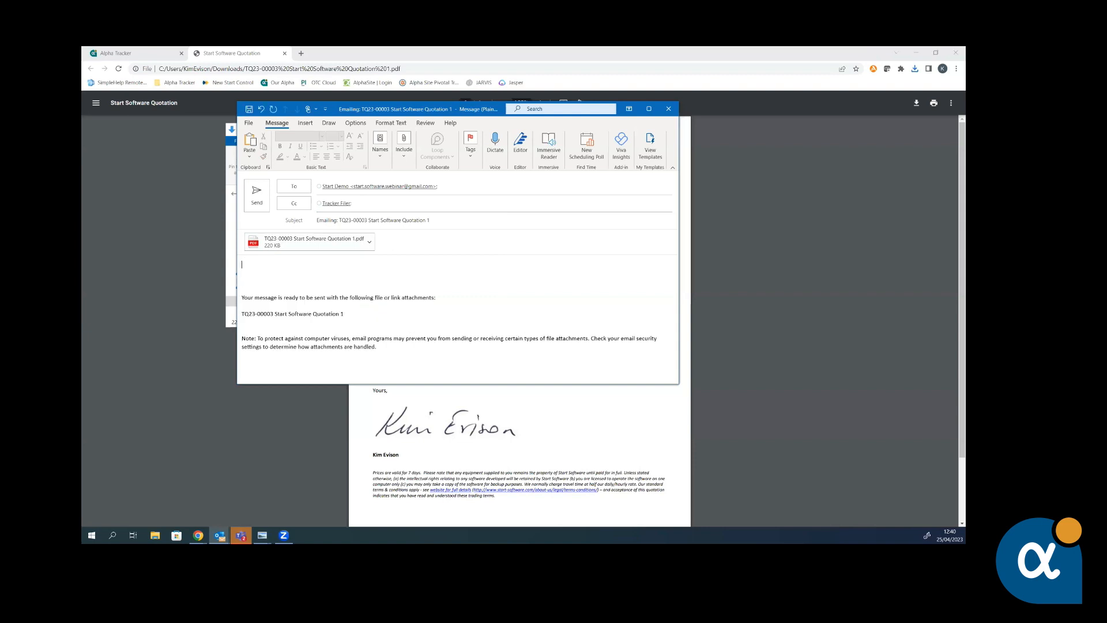
type("Hi Robin")
key("Return")
key("Return")
Step: Write the message "Here's your quote. As discussed, we can start next week." below the greeting
type("Her")
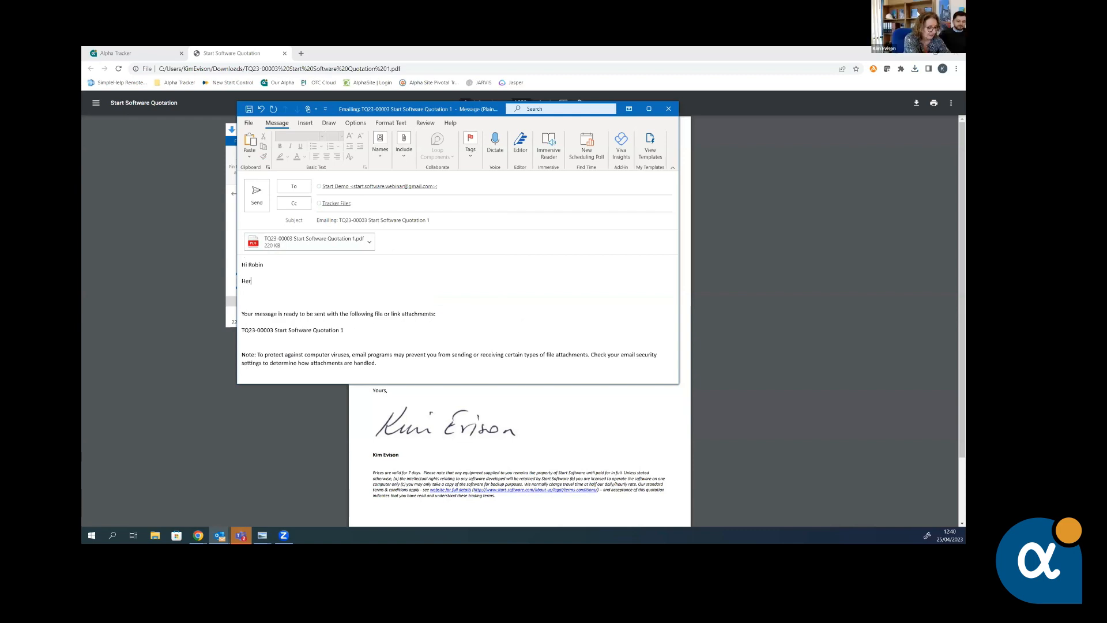
type("e's")
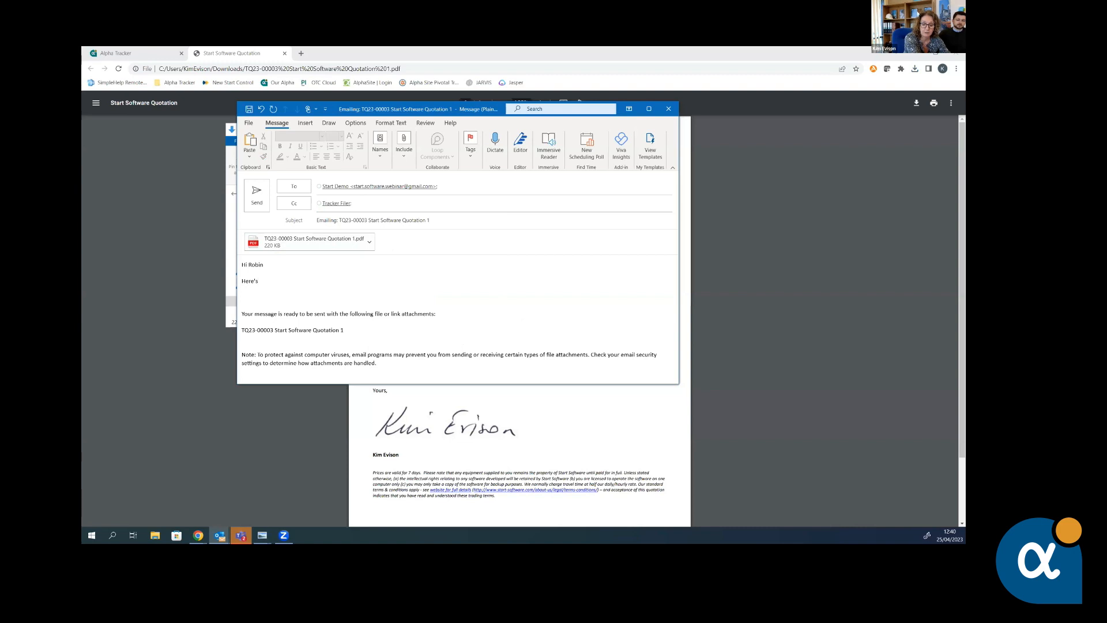
type(" your quo")
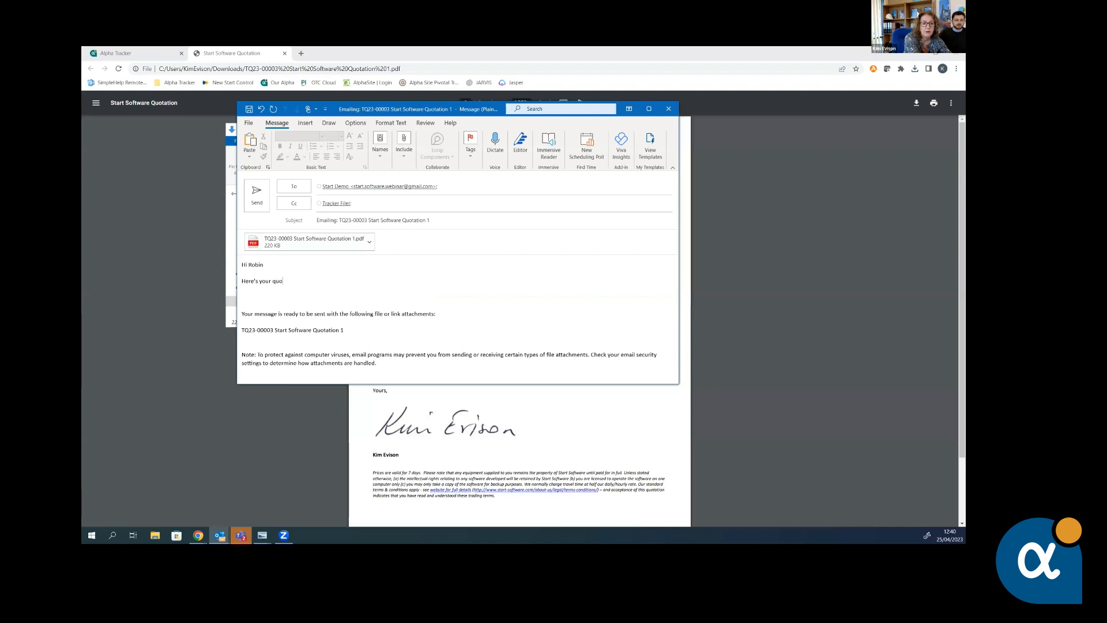
type("te. ")
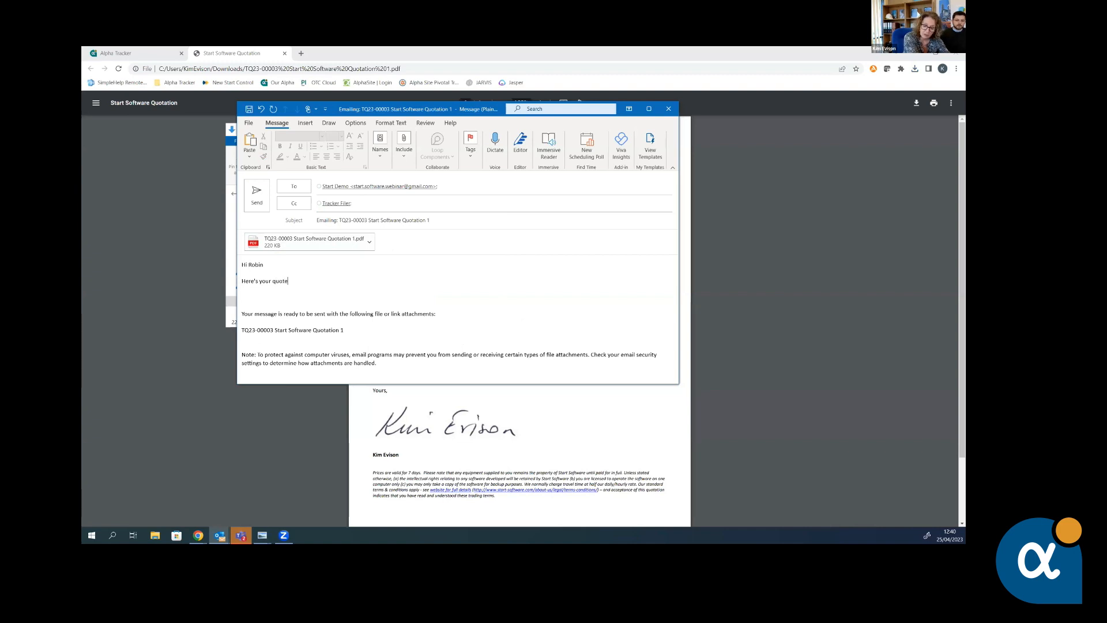
type("As discussed")
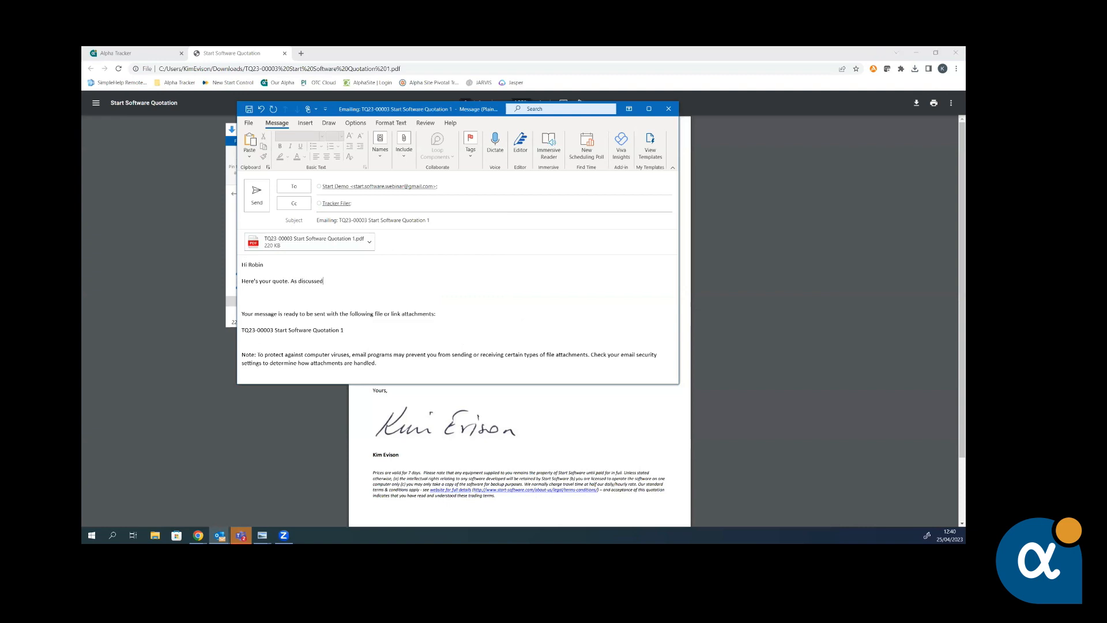
type(", we can stRT")
key("BackSpace")
key("BackSpace")
key("BackSpace")
key("BackSpace")
key("BackSpace")
key("BackSpace")
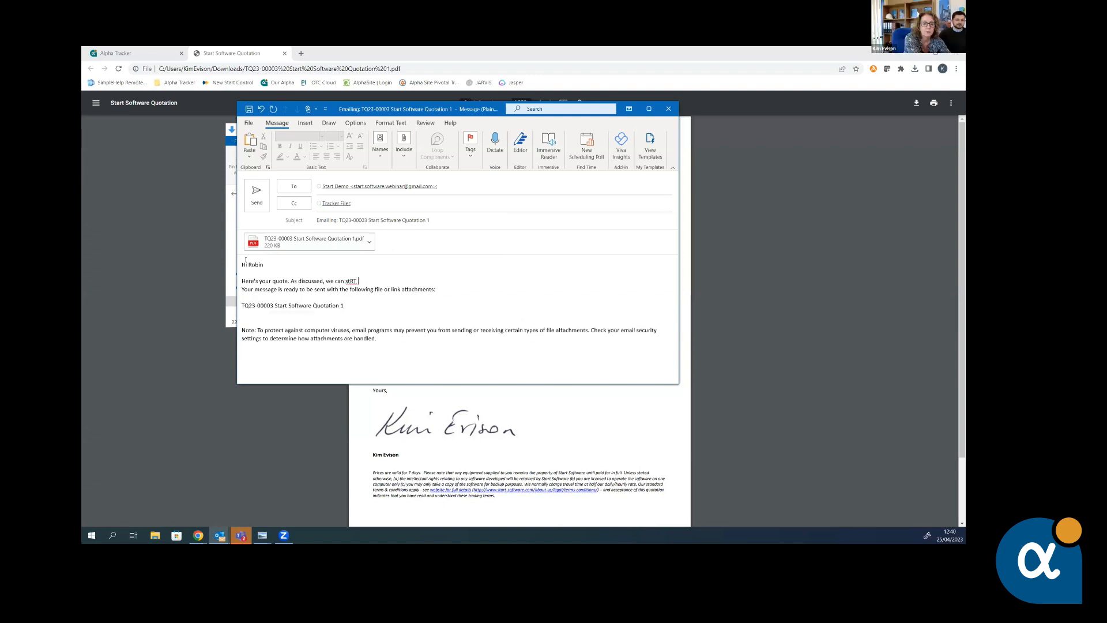
key("BackSpace")
type("T")
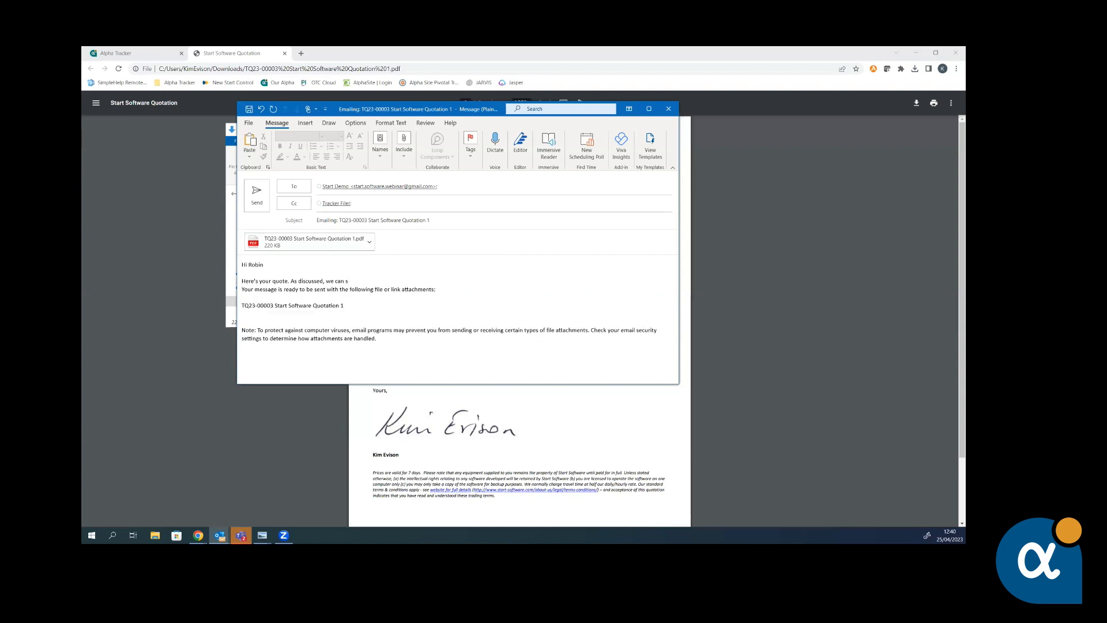
type("tart next wee")
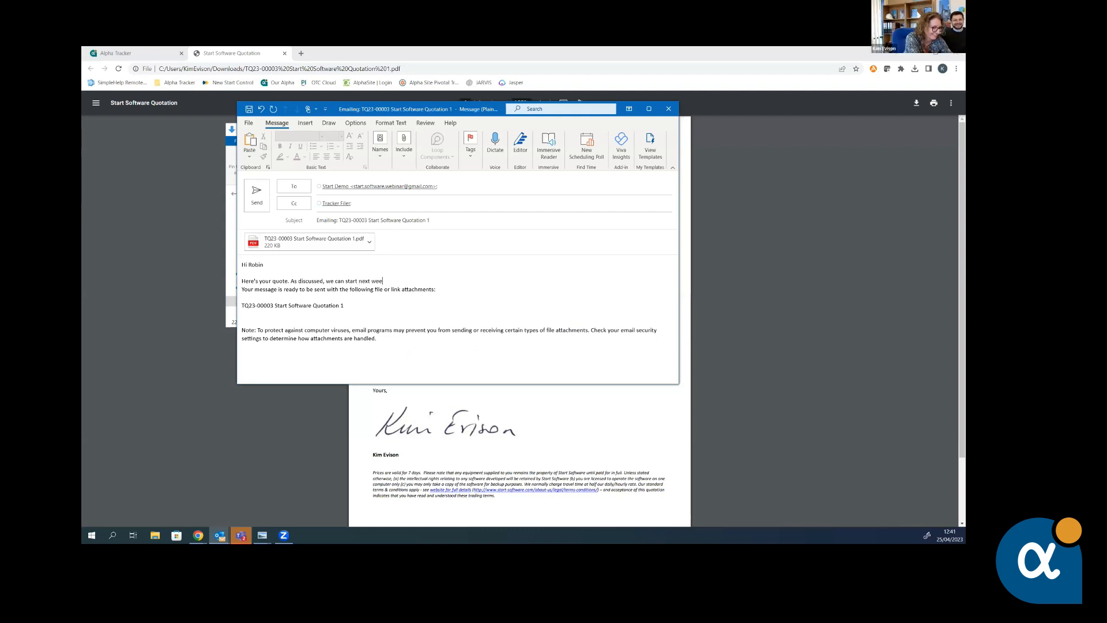
type("k.")
key("Return")
key("Return")
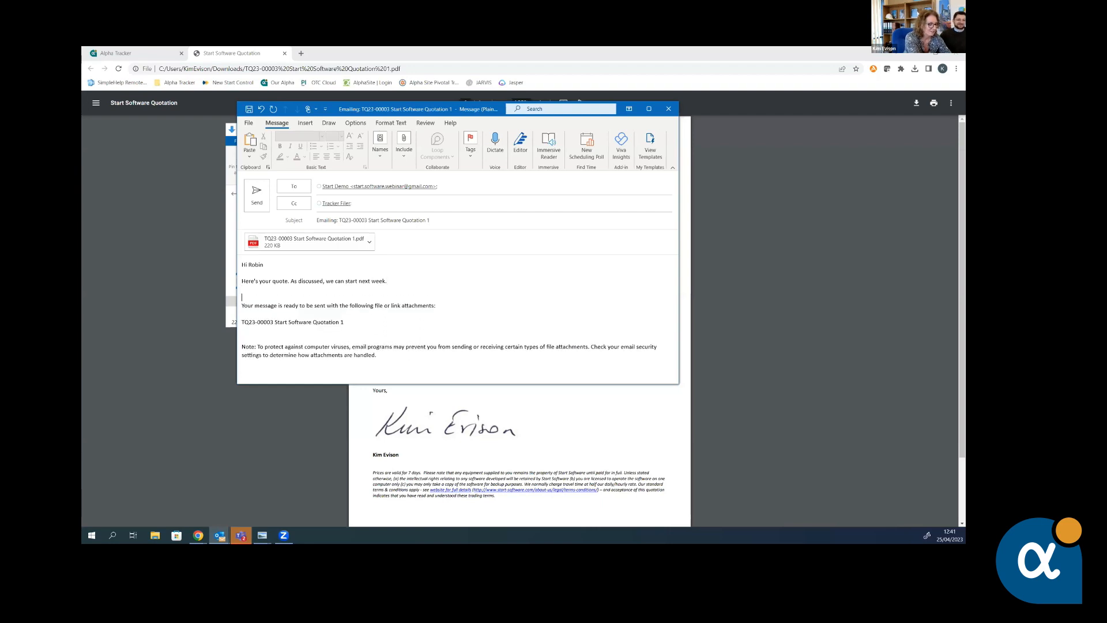
Step: Sign the email with the sender's first name and send it
type("Kim")
key("Return")
key("Return")
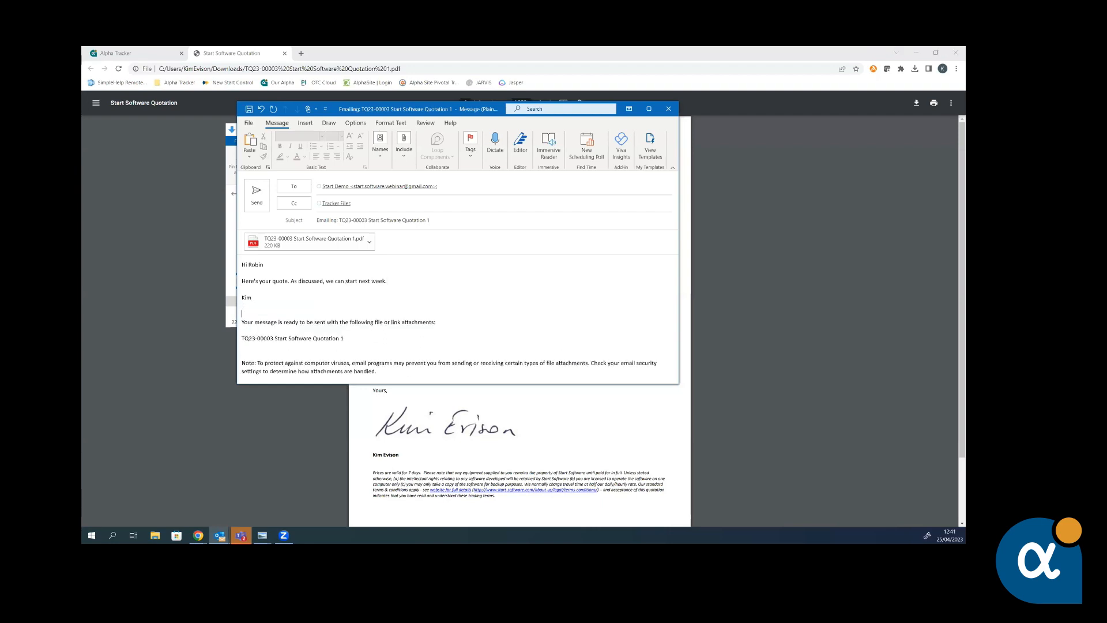
left_click(259, 198)
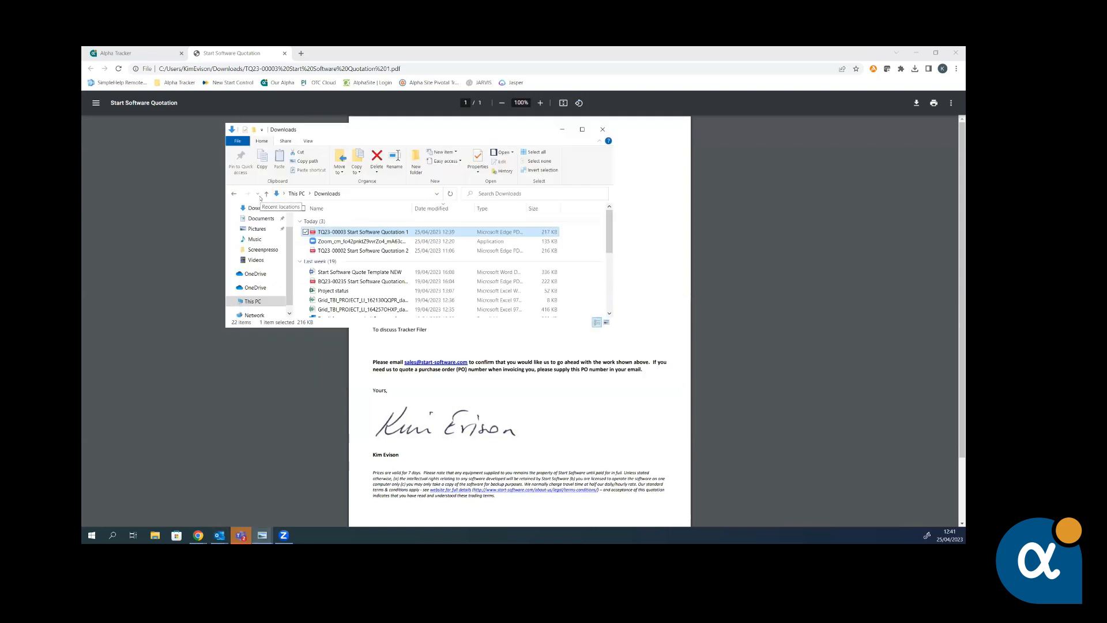
Step: Return to Alpha Tracker and close the preview of the quotation PDF
left_click(161, 229)
left_click(115, 53)
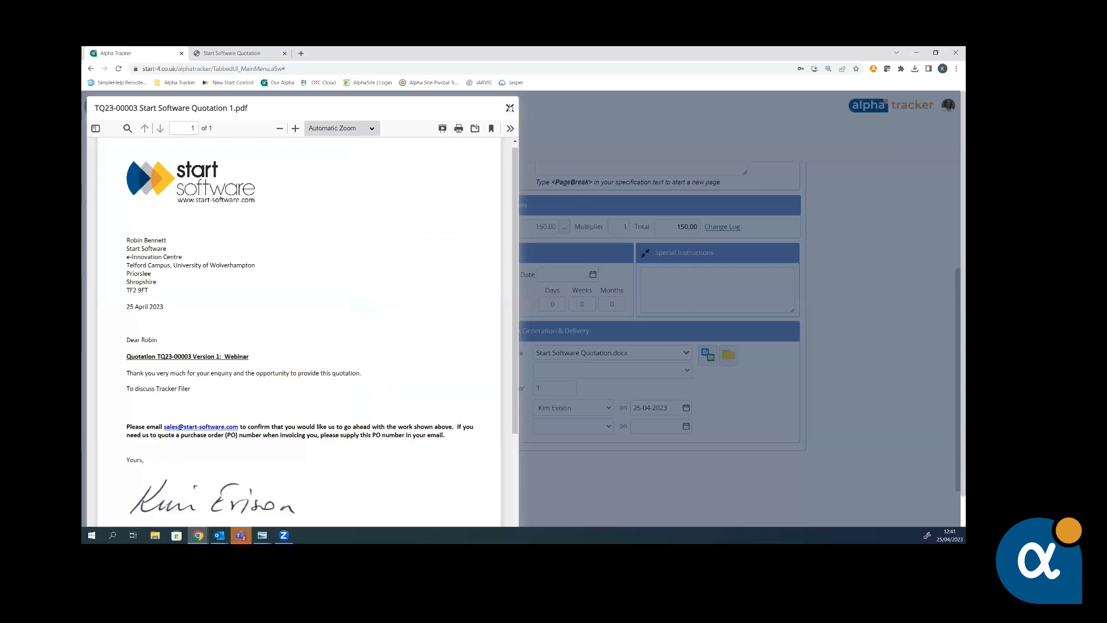
left_click(510, 108)
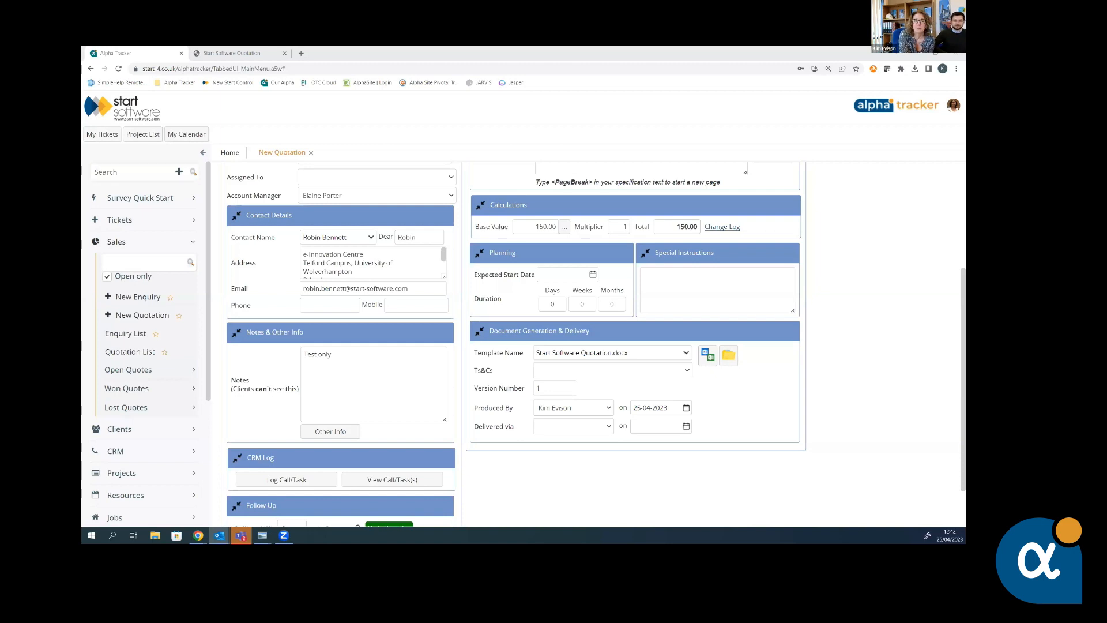
Step: Forward the client's reply with its plan attachments to the Tracker Filer mailbox and close the original message
left_click_drag(494, 126, 504, 128)
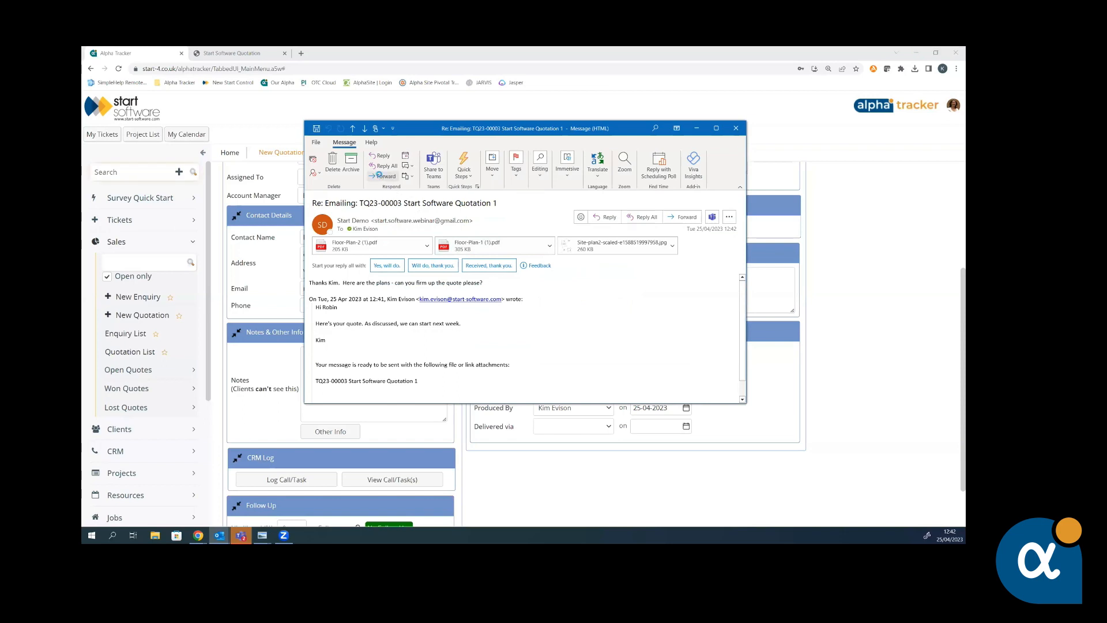
left_click(383, 177)
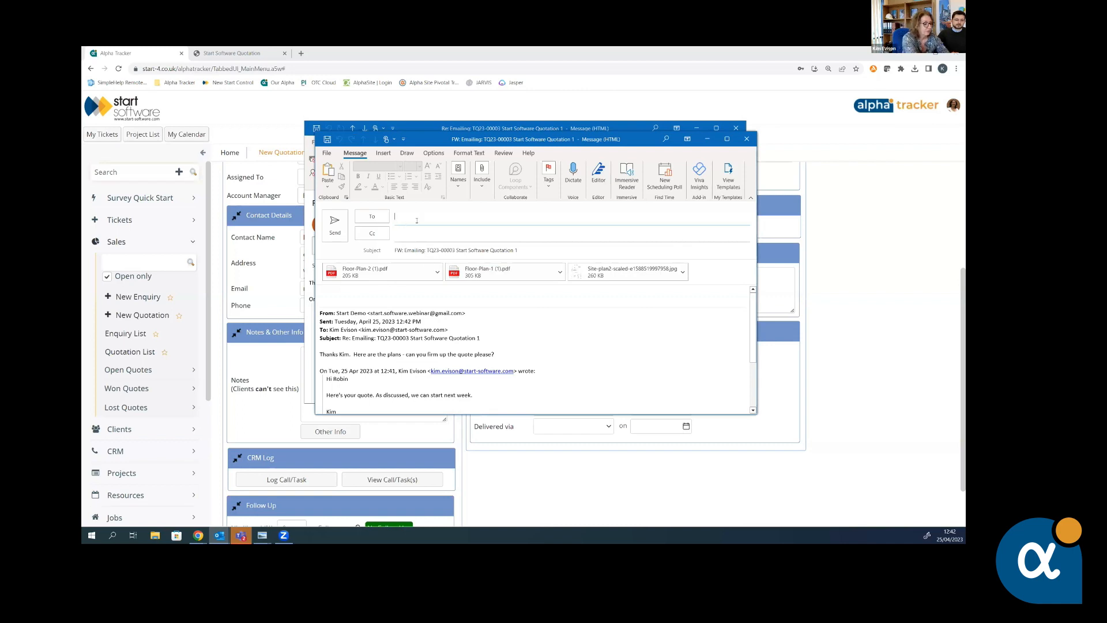
type("tracke")
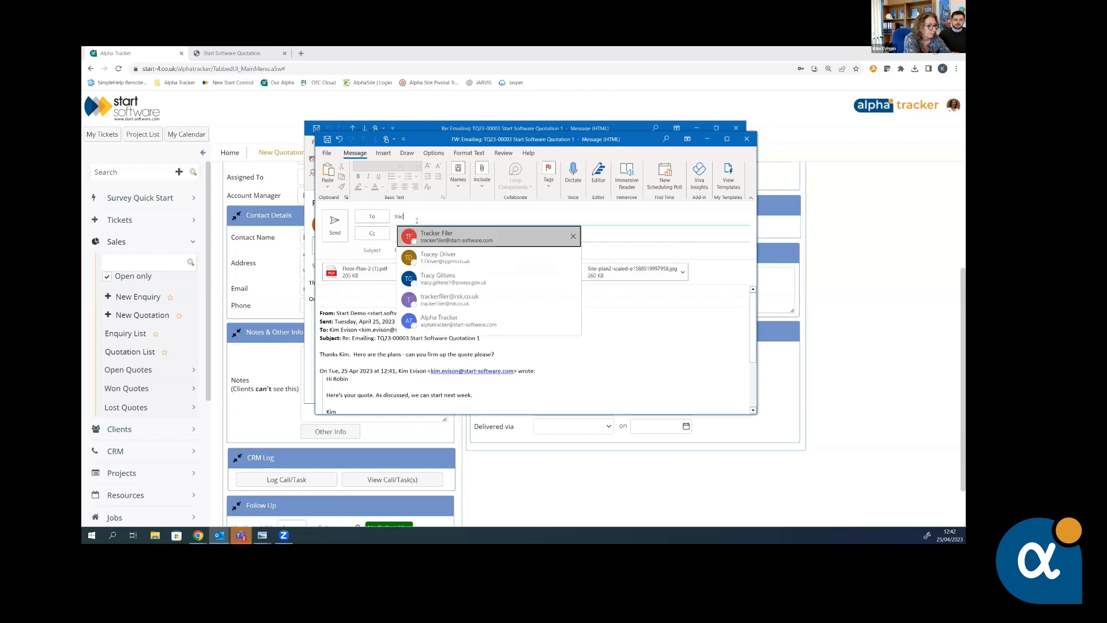
left_click(475, 239)
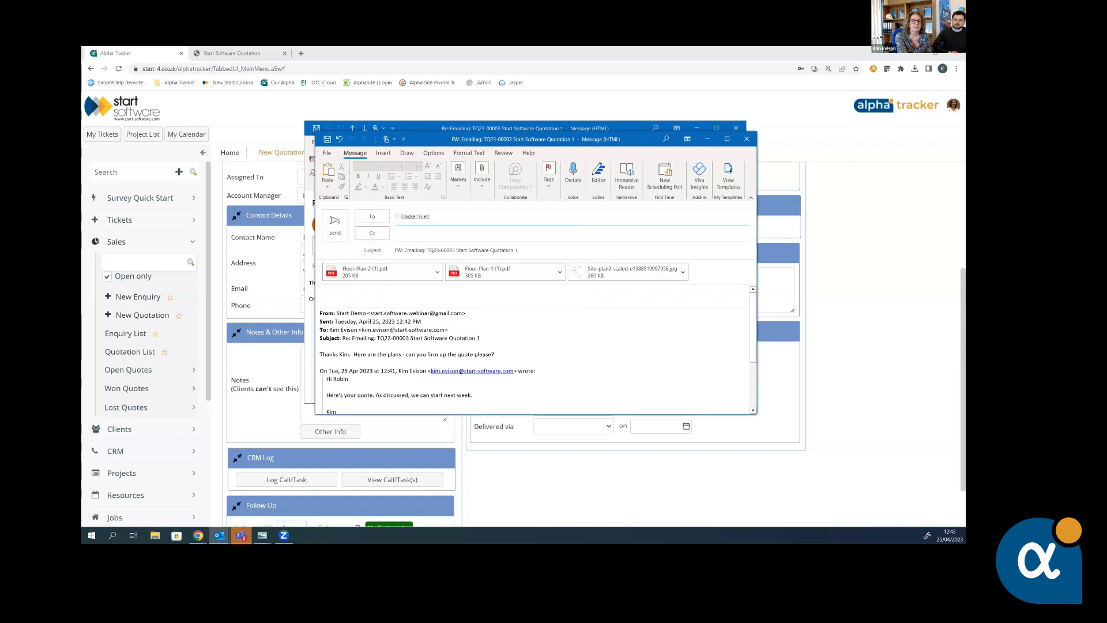
left_click(335, 224)
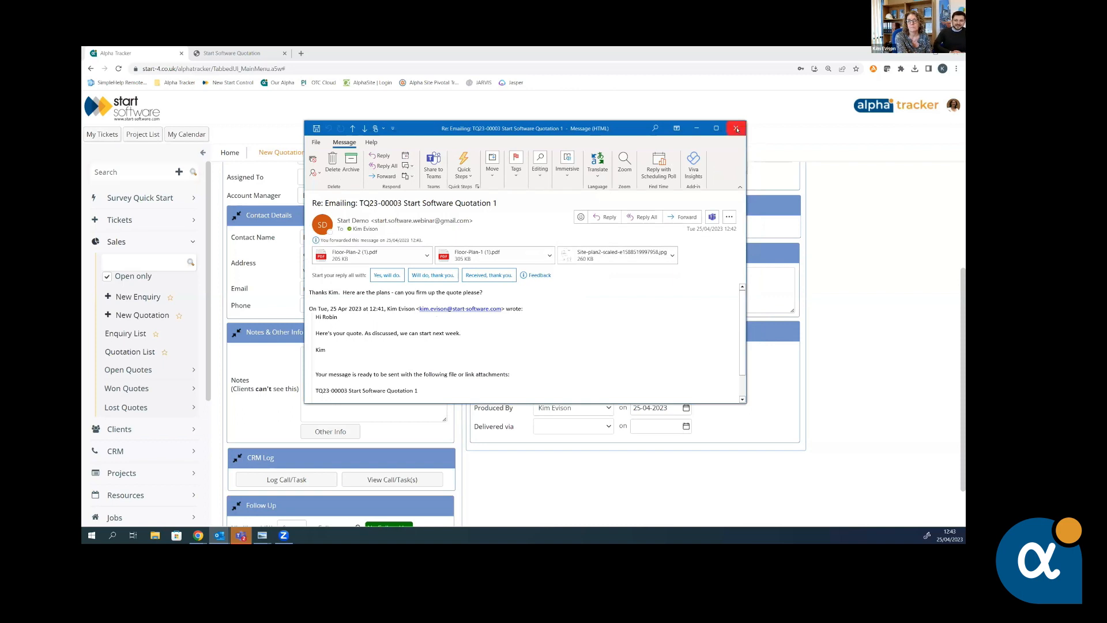
left_click(736, 128)
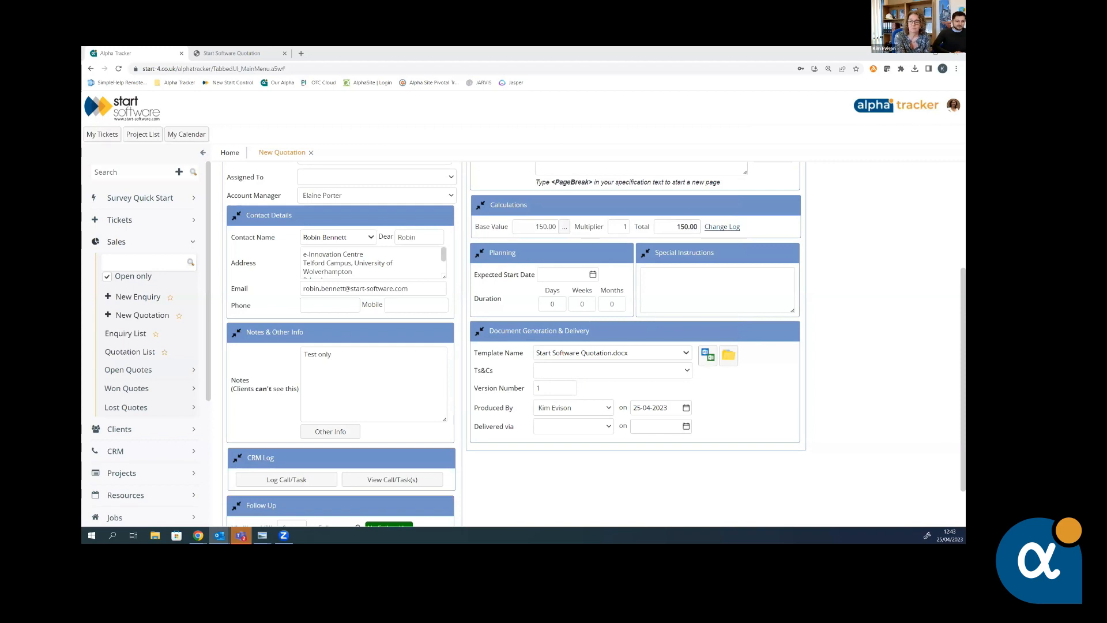
Step: Examine the emails and attachments filed in the quotation's documents folder, sorted by modified date with the newest first
left_click(729, 359)
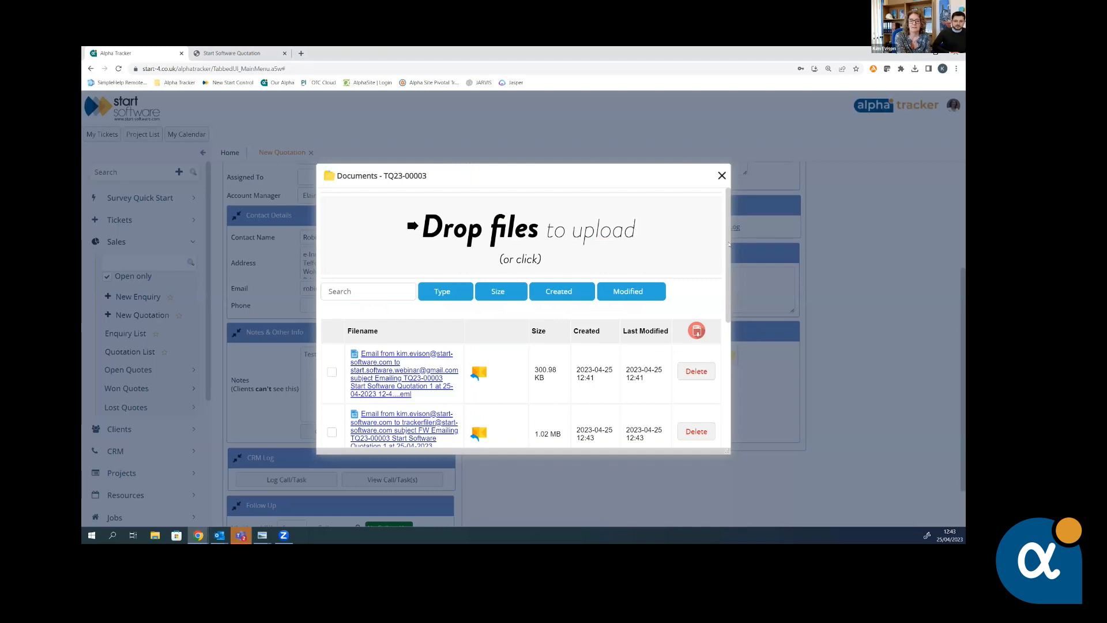
left_click(722, 176)
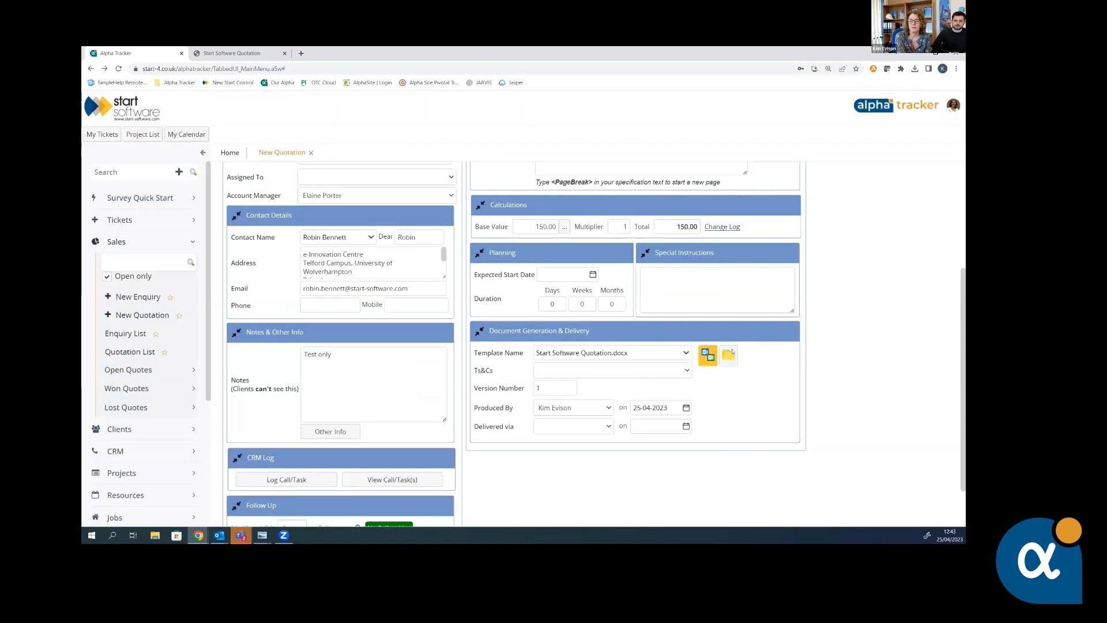
left_click(730, 354)
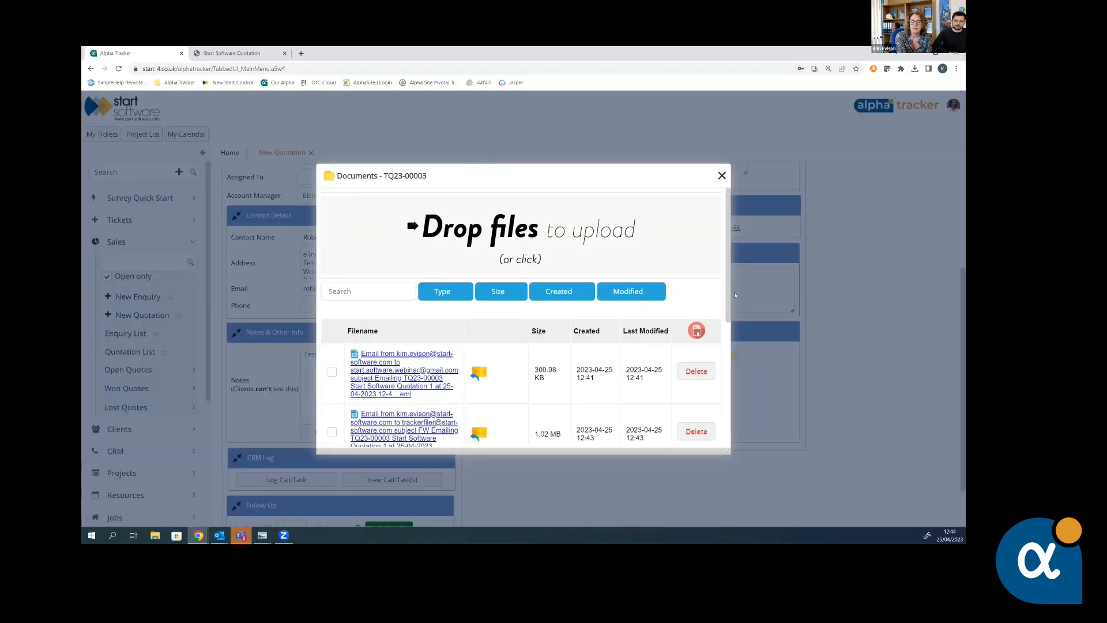
scroll(599, 277, "down", 2)
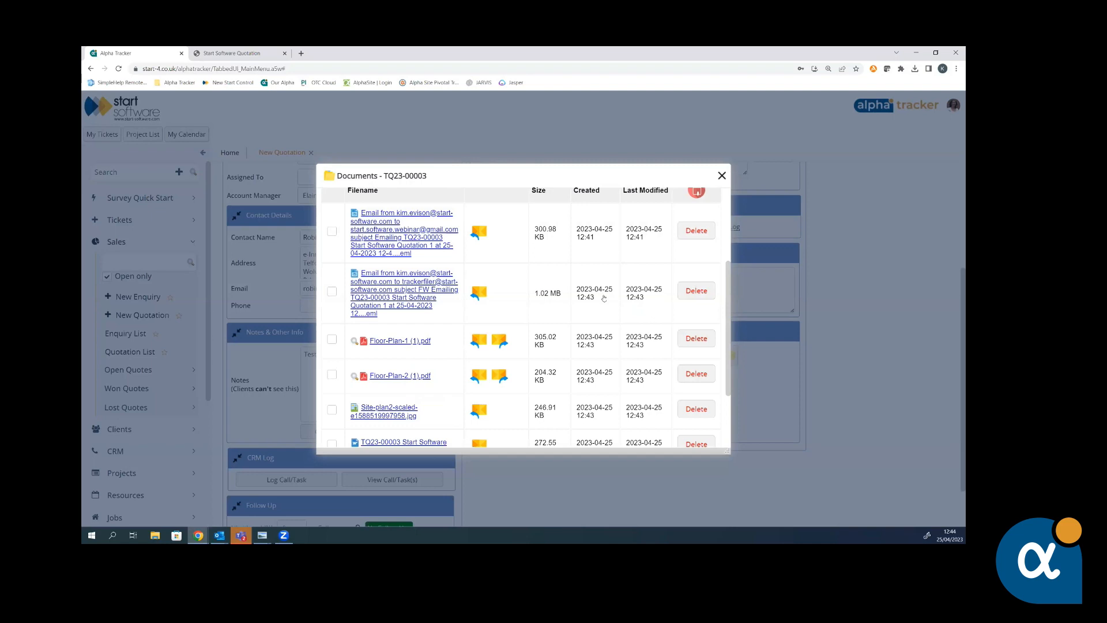
scroll(604, 298, "up", 3)
left_click(619, 292)
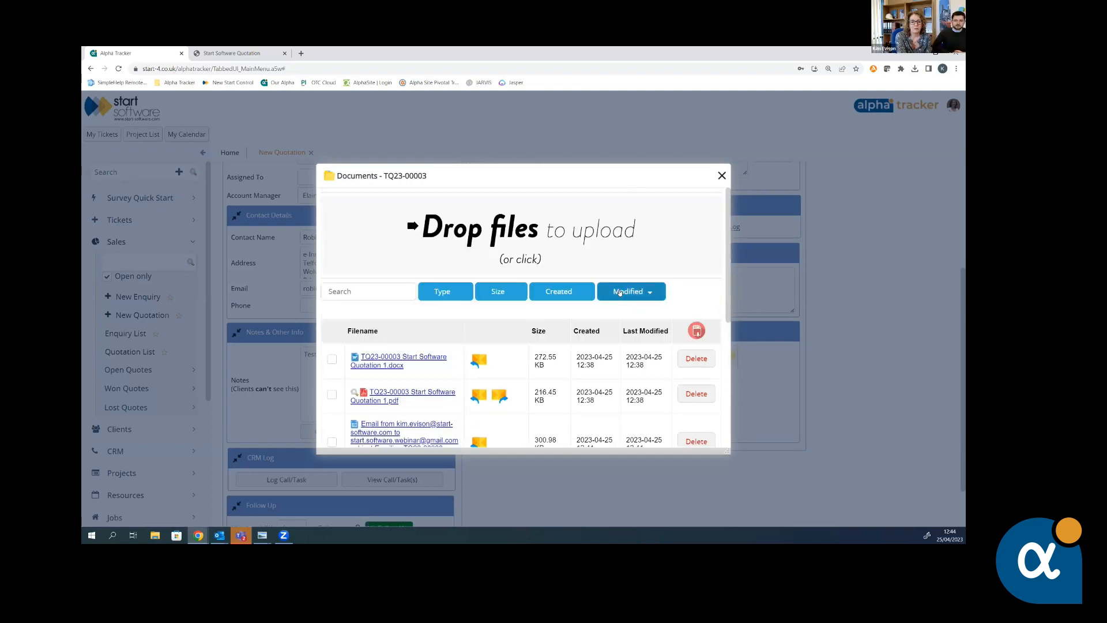
left_click(620, 292)
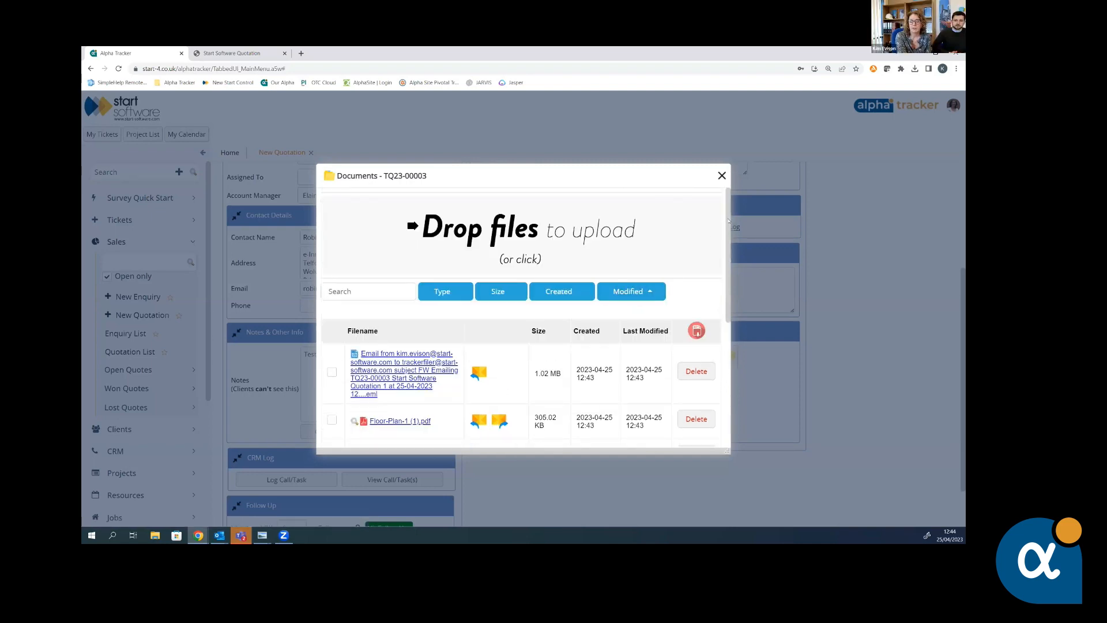
scroll(406, 291, "down", 2)
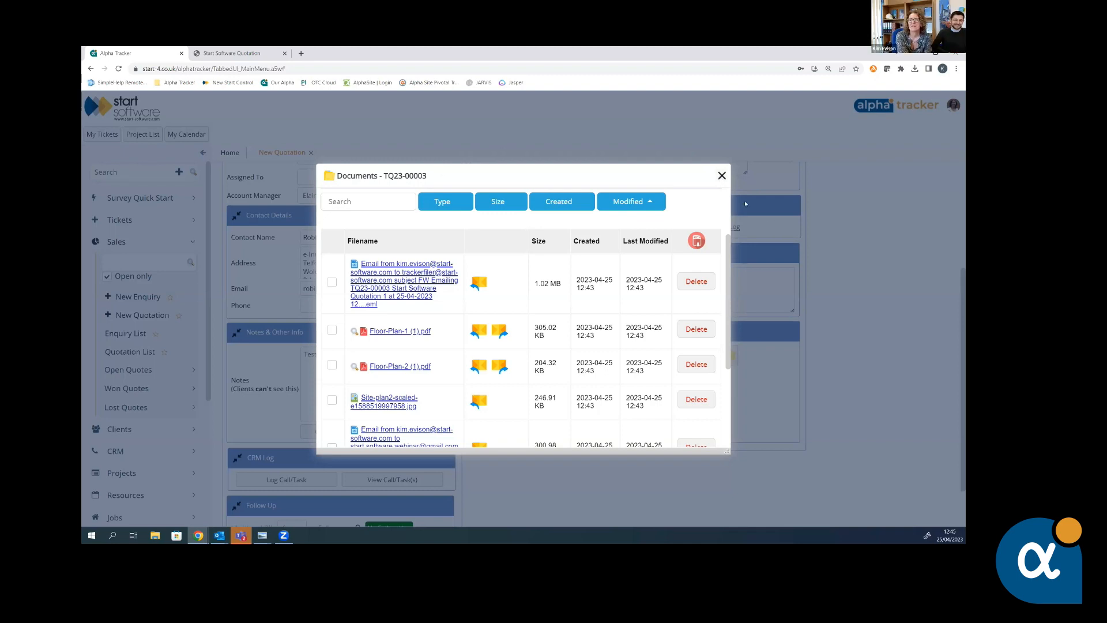
left_click(721, 176)
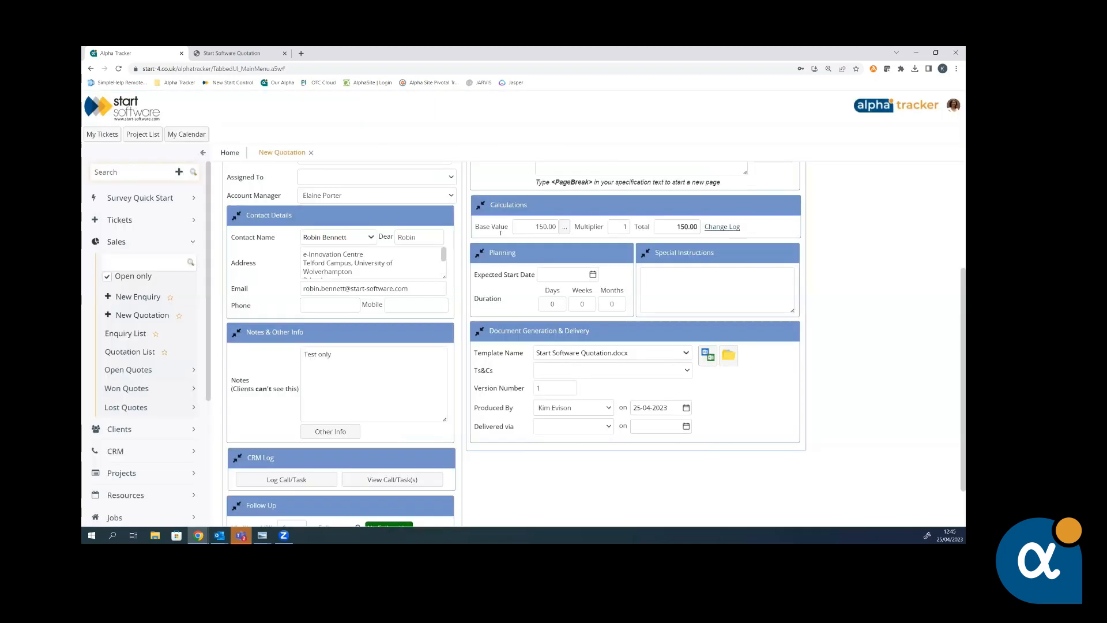
Step: Set the quotation's status to Won and create a new project from it
scroll(400, 235, "up", 3)
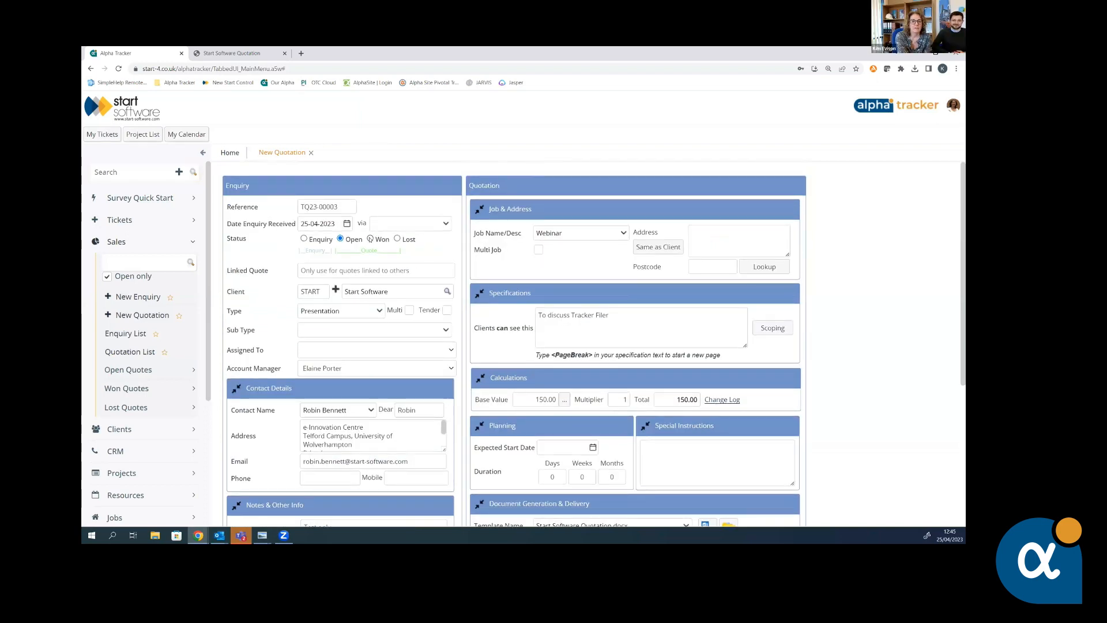
left_click(371, 239)
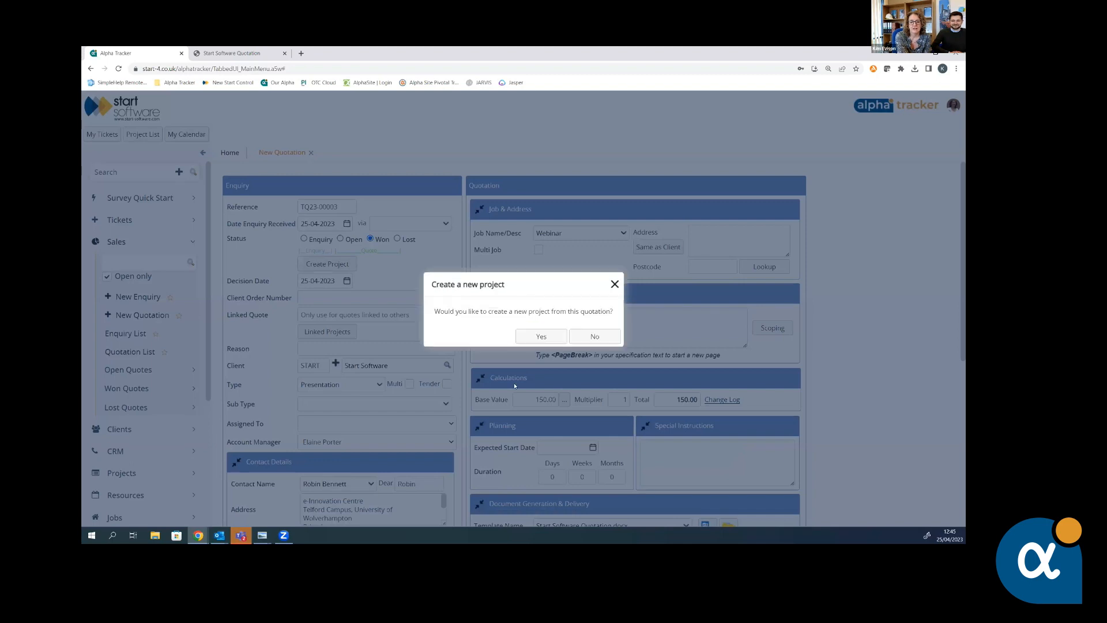
left_click(535, 337)
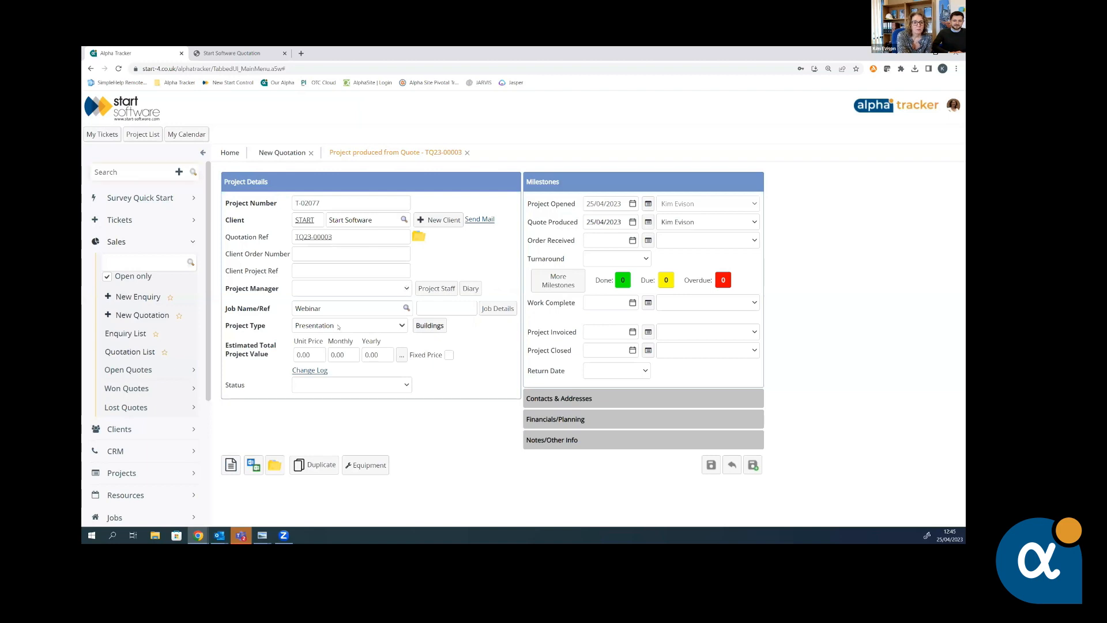
Step: Assign the quote's producer as project manager of the new project and save the project
left_click(345, 289)
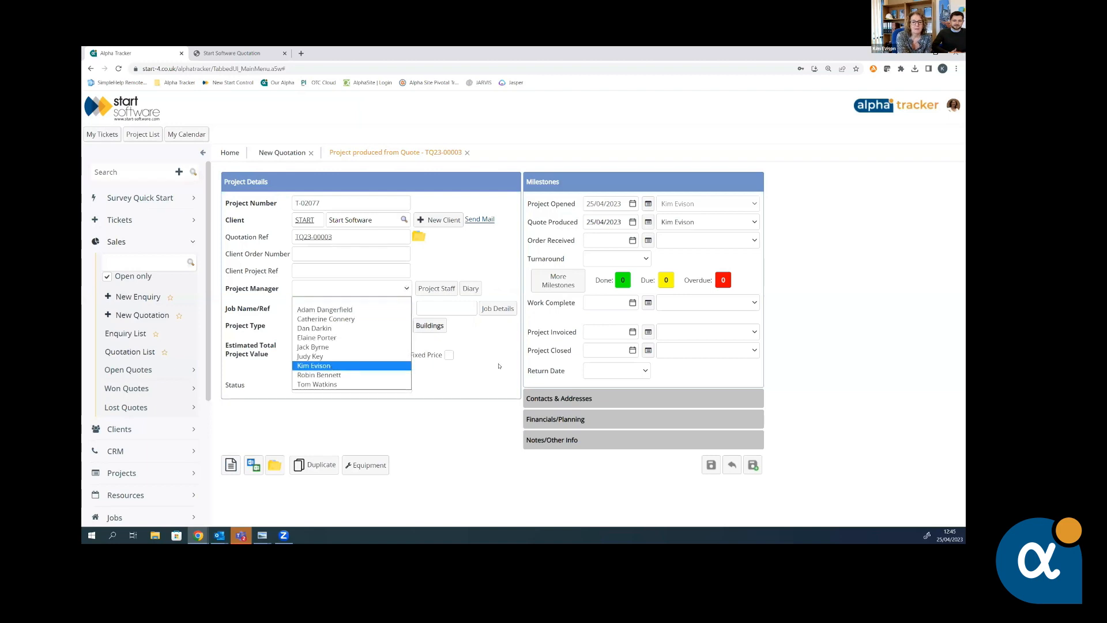
key("Return")
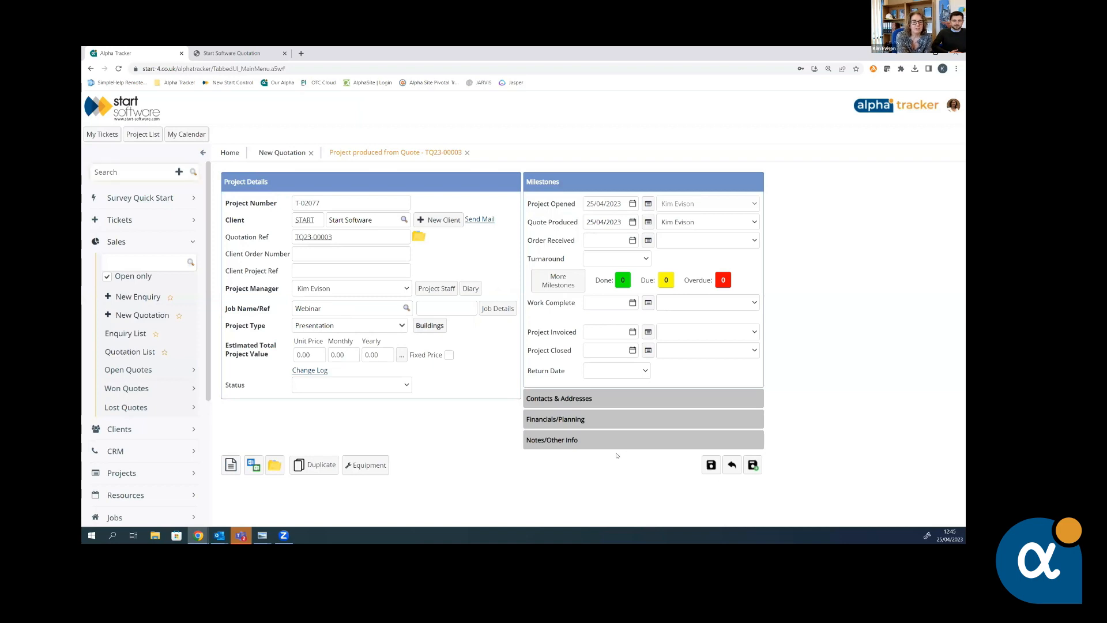
key("ctrl+s")
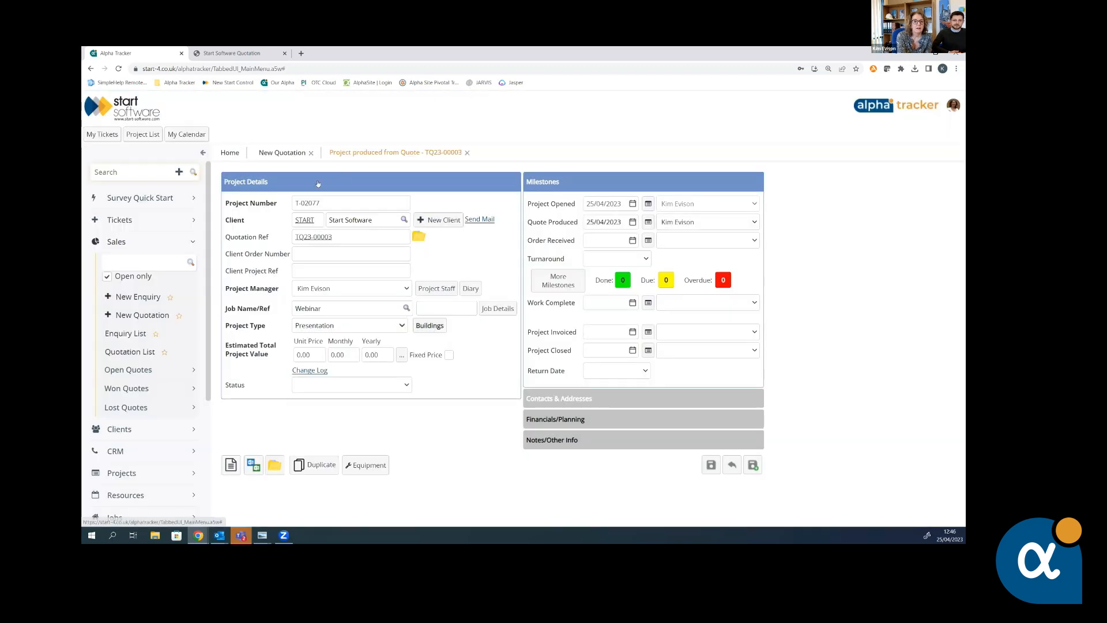
Step: Copy the new project's number and start a new email in Outlook, placed beside the project details
left_click(324, 198)
key("ctrl+c")
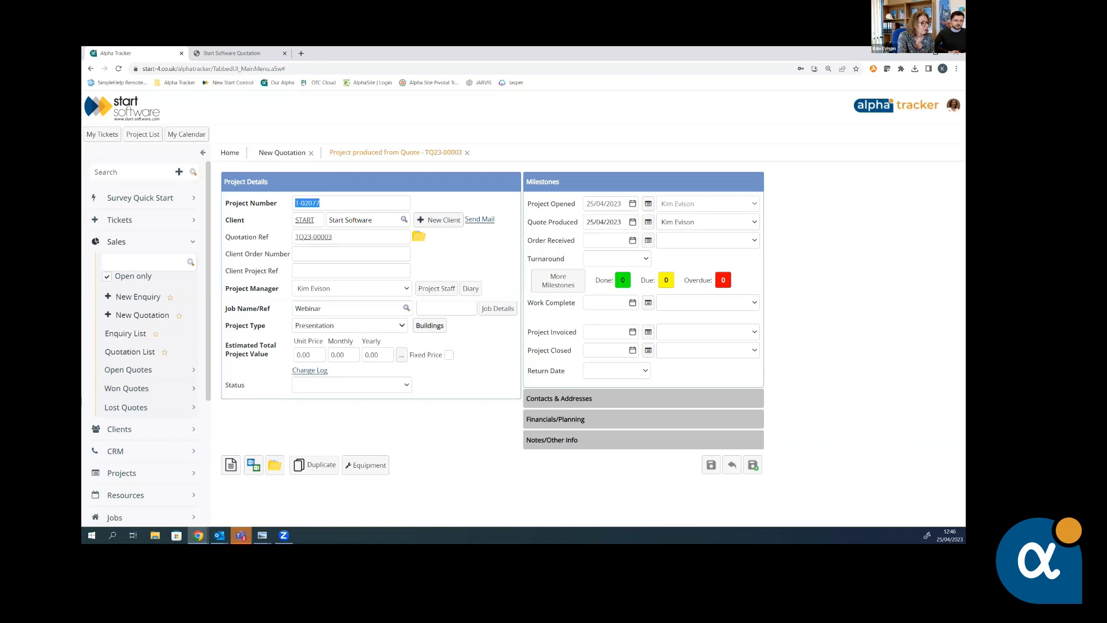
key("alt+Tab")
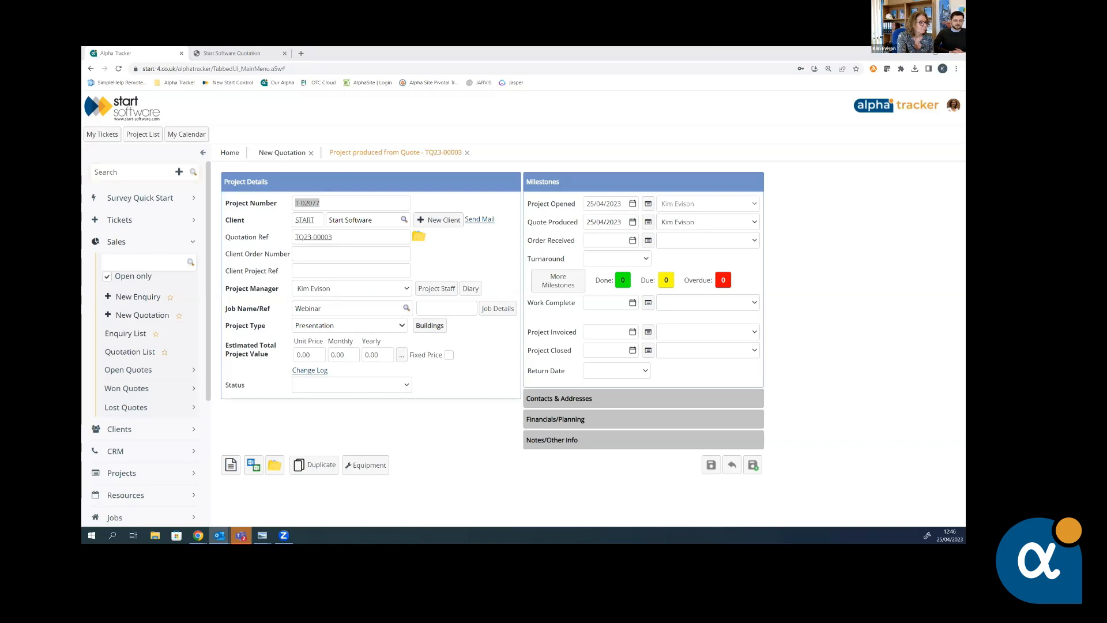
key("ctrl+n")
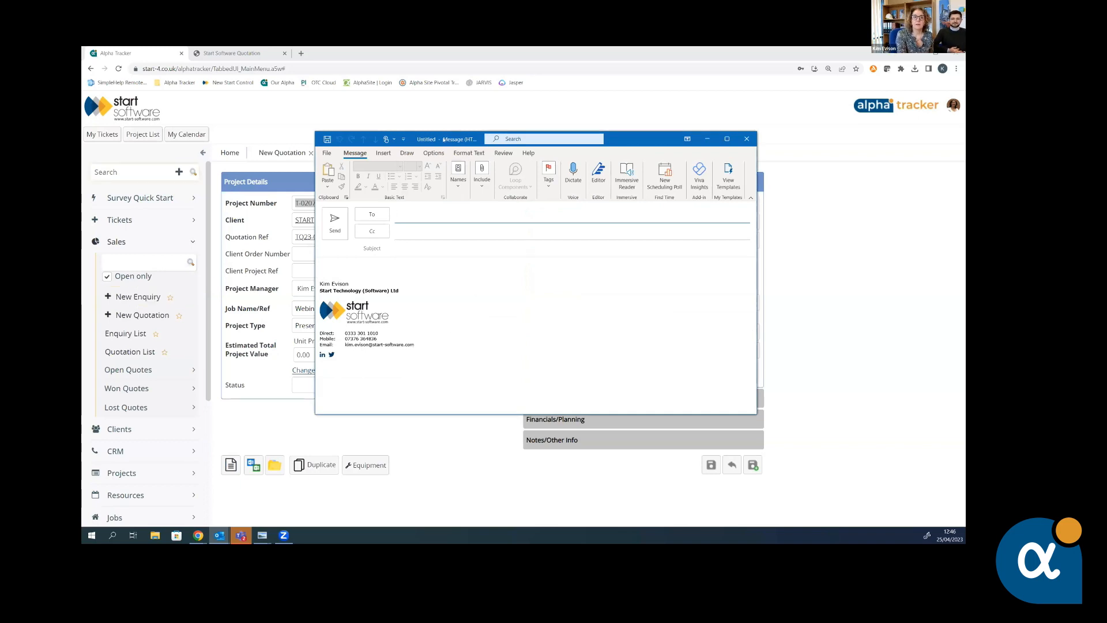
left_click_drag(444, 138, 539, 111)
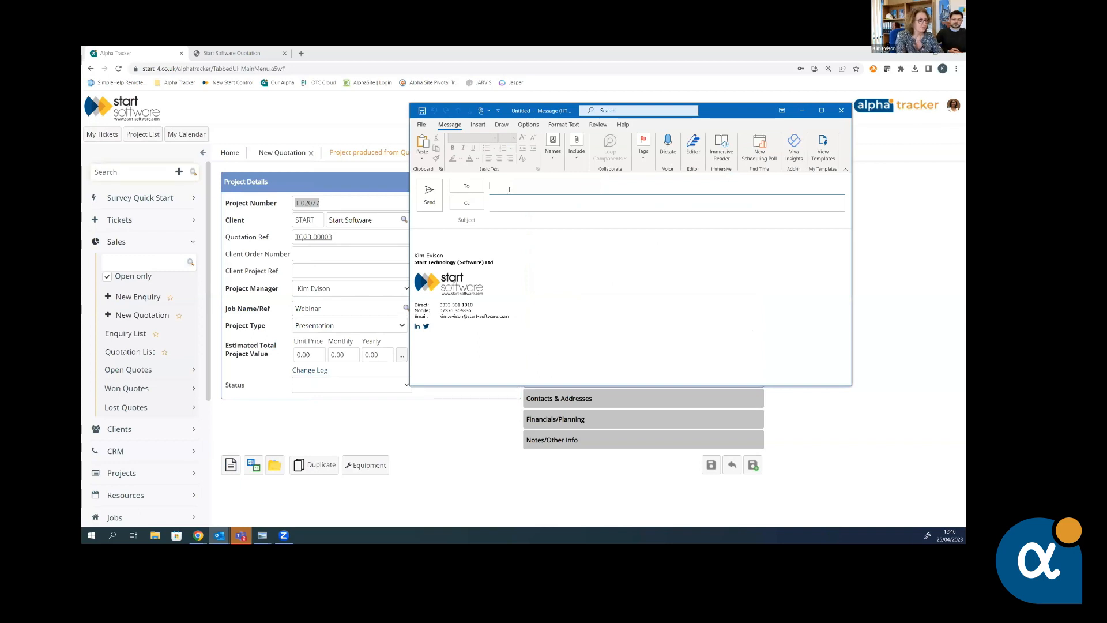
Step: Address the new email to the client contact
left_click(538, 185)
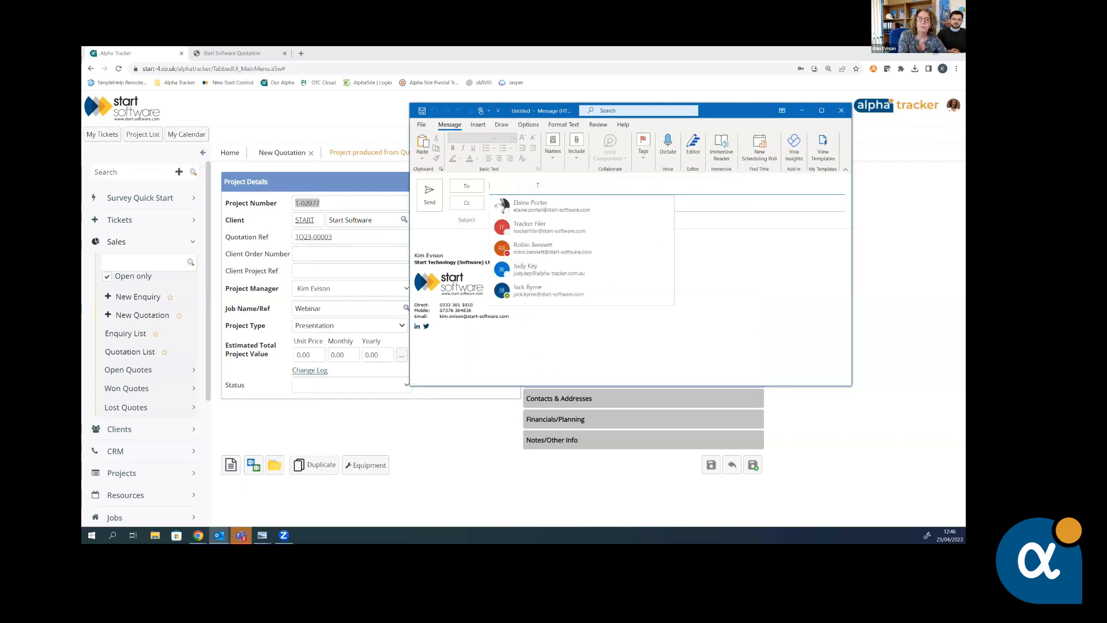
type("r")
left_click(580, 203)
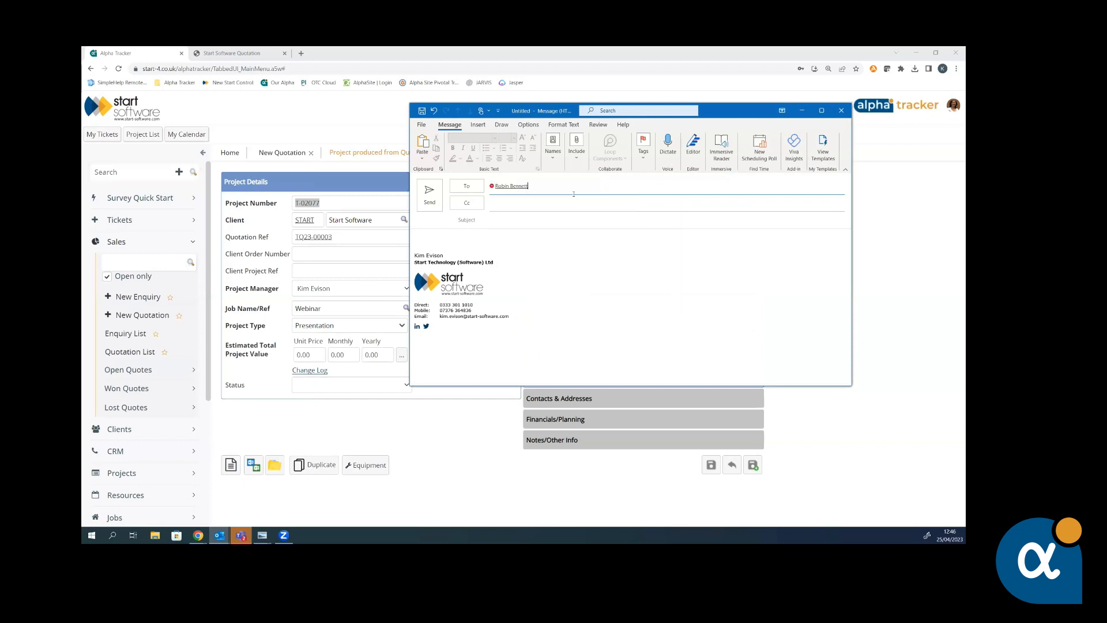
left_click(506, 222)
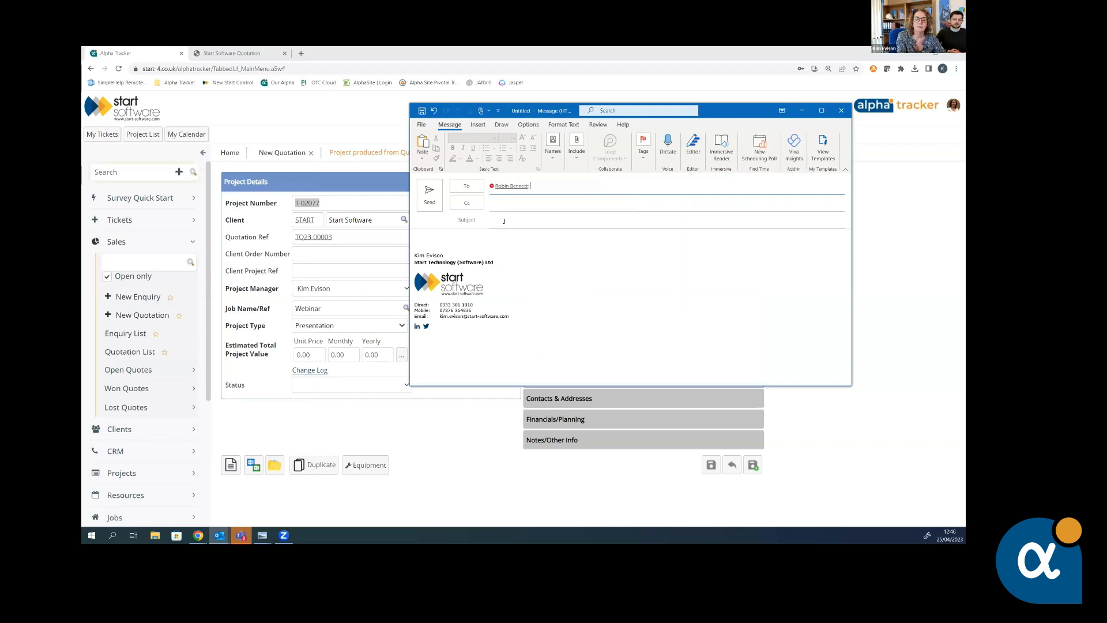
left_click(515, 217)
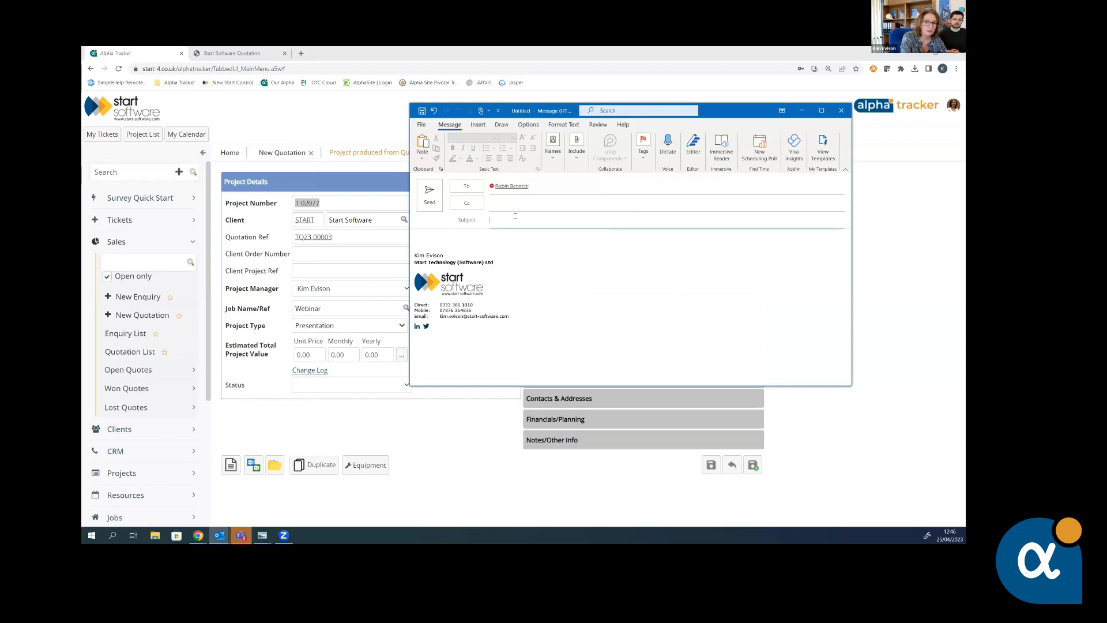
Step: Greet the client contact by first name and write "Your reference for the new work is T-02077." using the copied project number
left_click(494, 232)
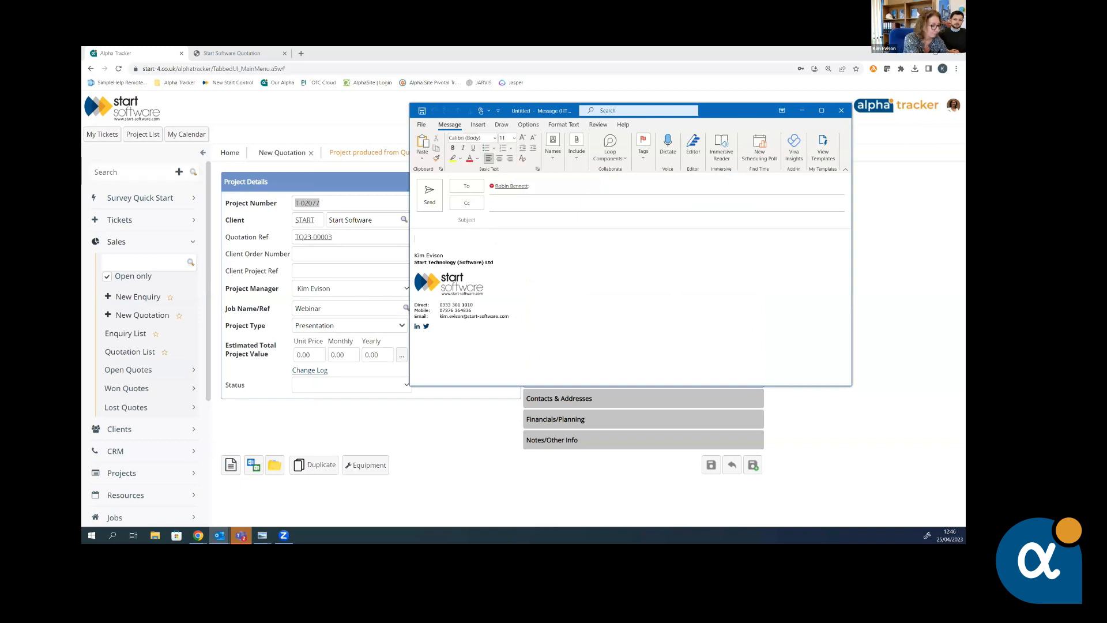
type("Hi Robin,")
key("Return")
type("Your reference for th")
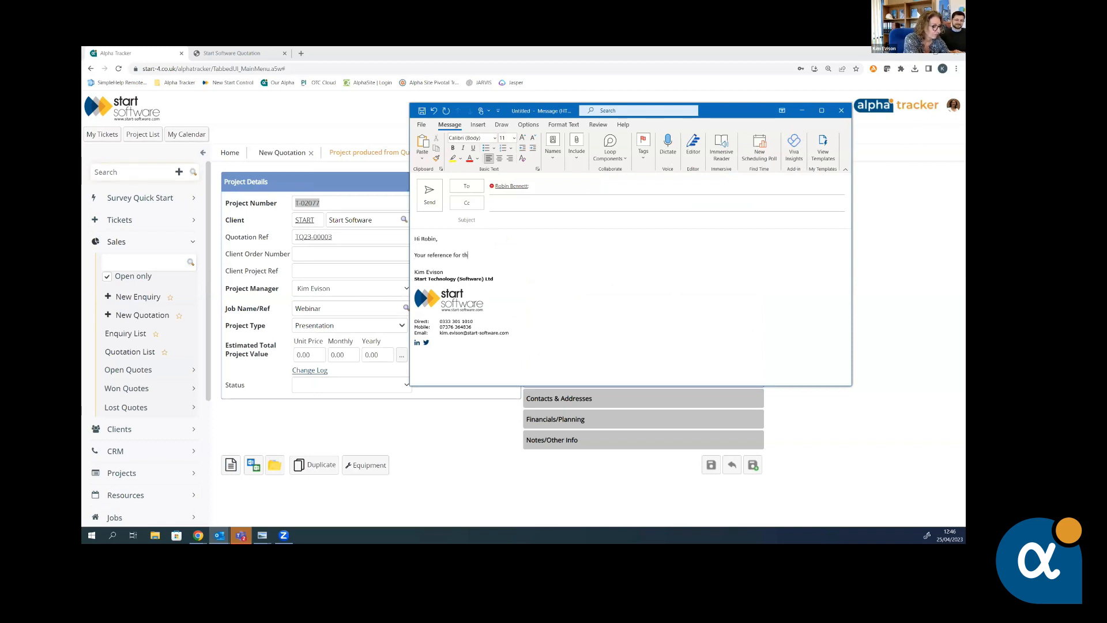
type("e new work")
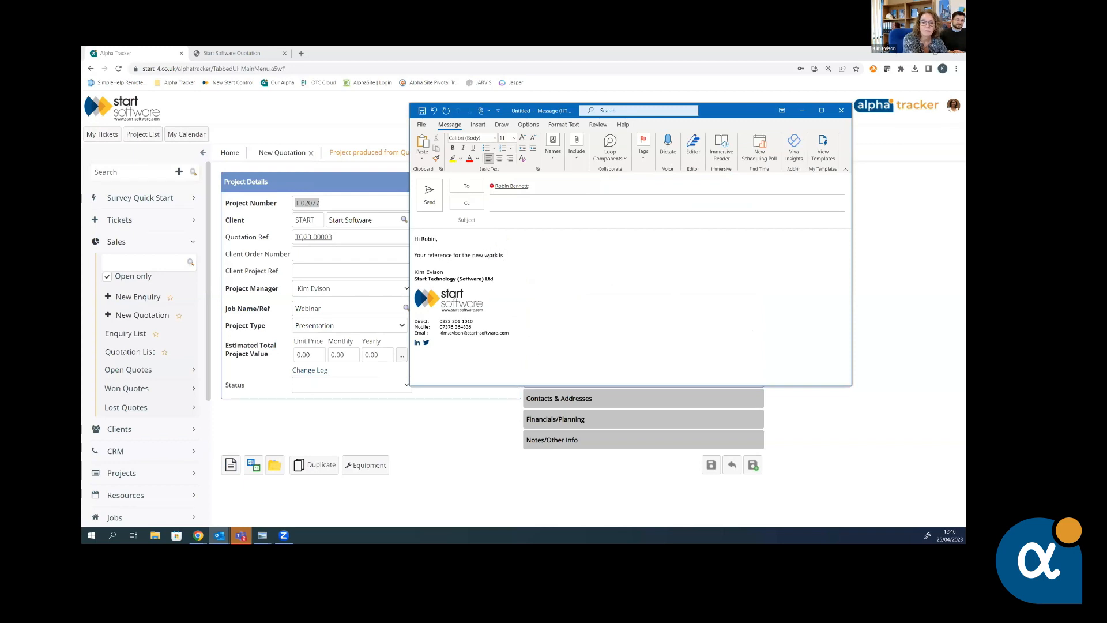
type(" is")
key("ctrl+v")
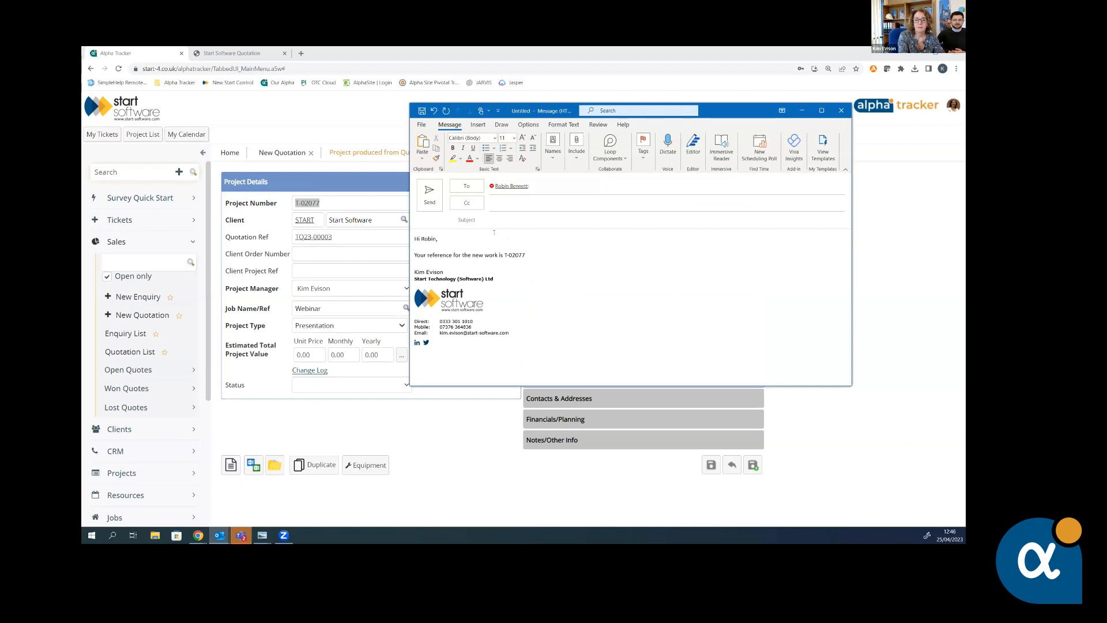
type(".")
Step: Add a "Kind regards" sign-off with the sender's first name below the reference sentence
key("Return")
key("Return")
type("Kind regA")
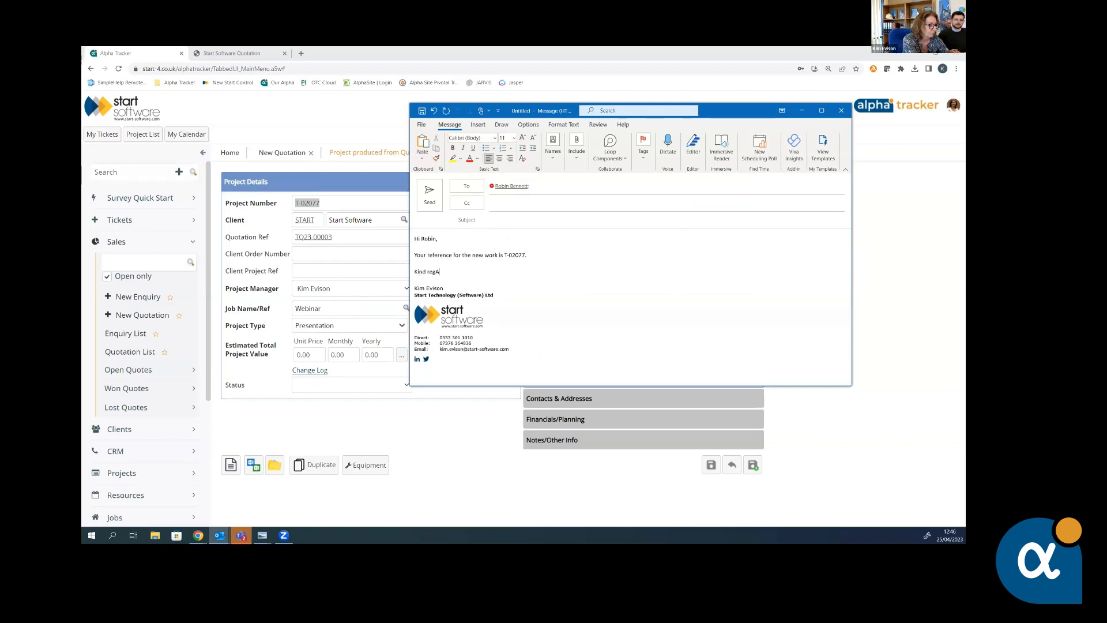
type("RDS kIM")
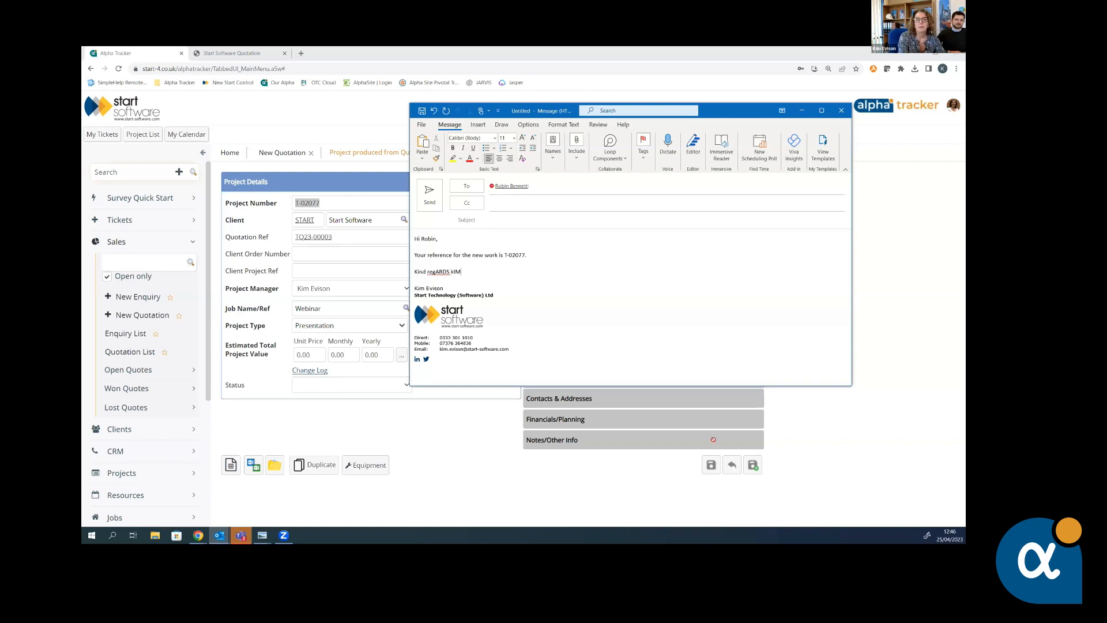
Step: Copy Tracker Filer in on the email and set its subject to "New work"
left_click(510, 199)
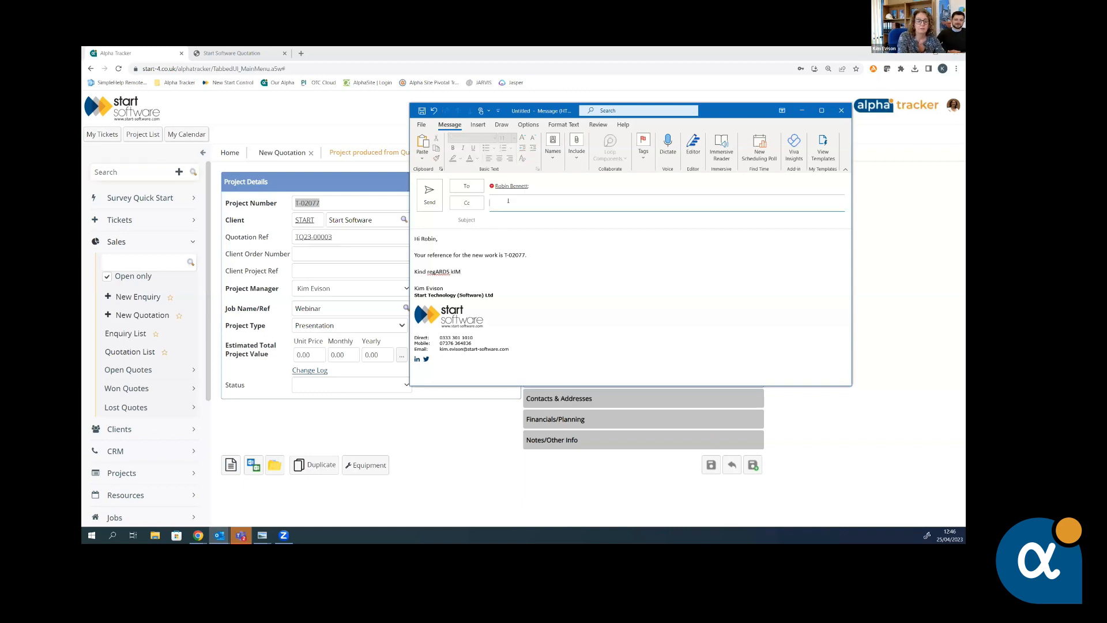
type("TRAC")
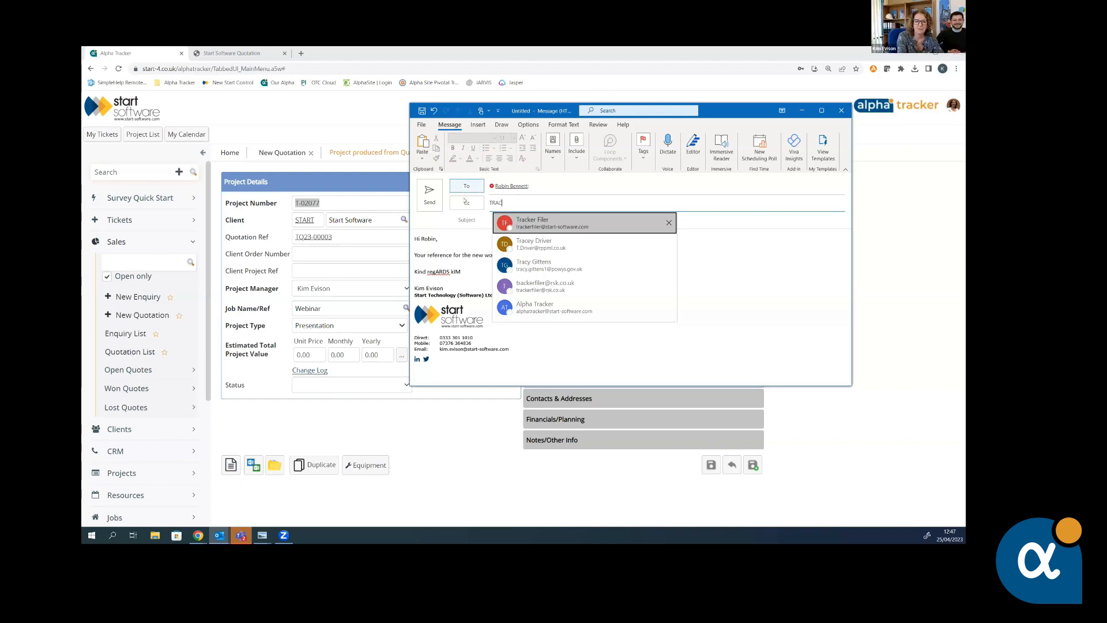
key("Down")
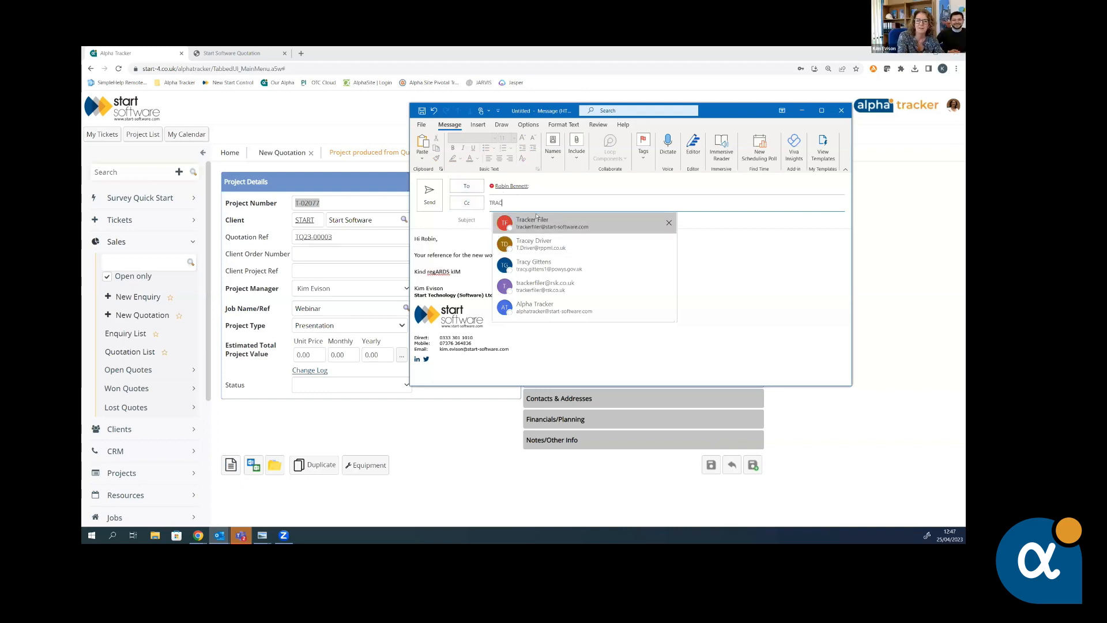
left_click(510, 215)
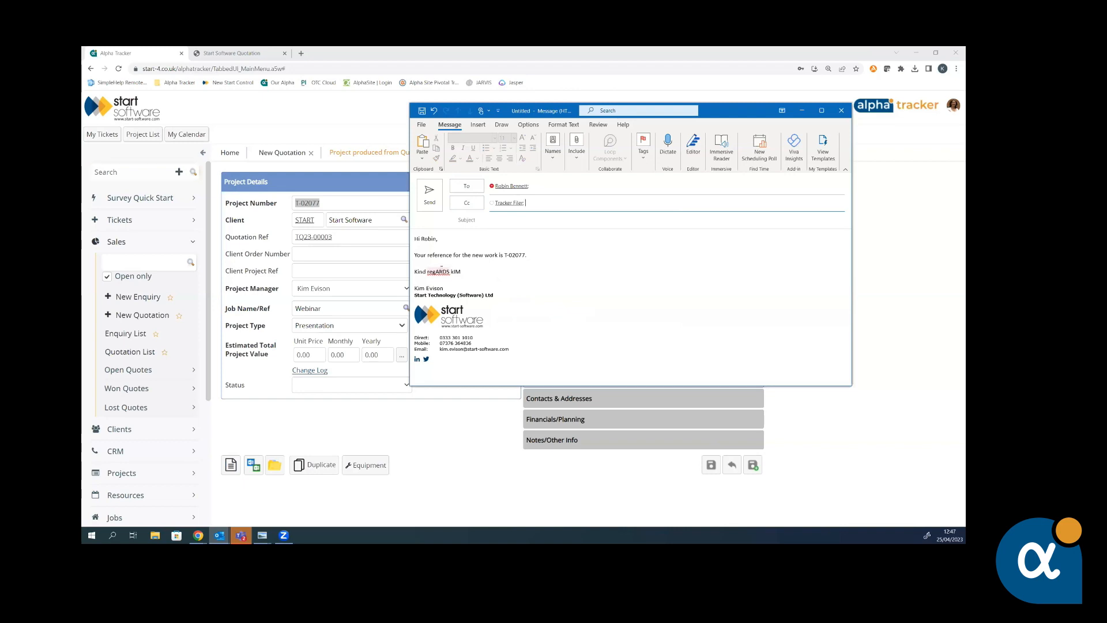
left_click(509, 219)
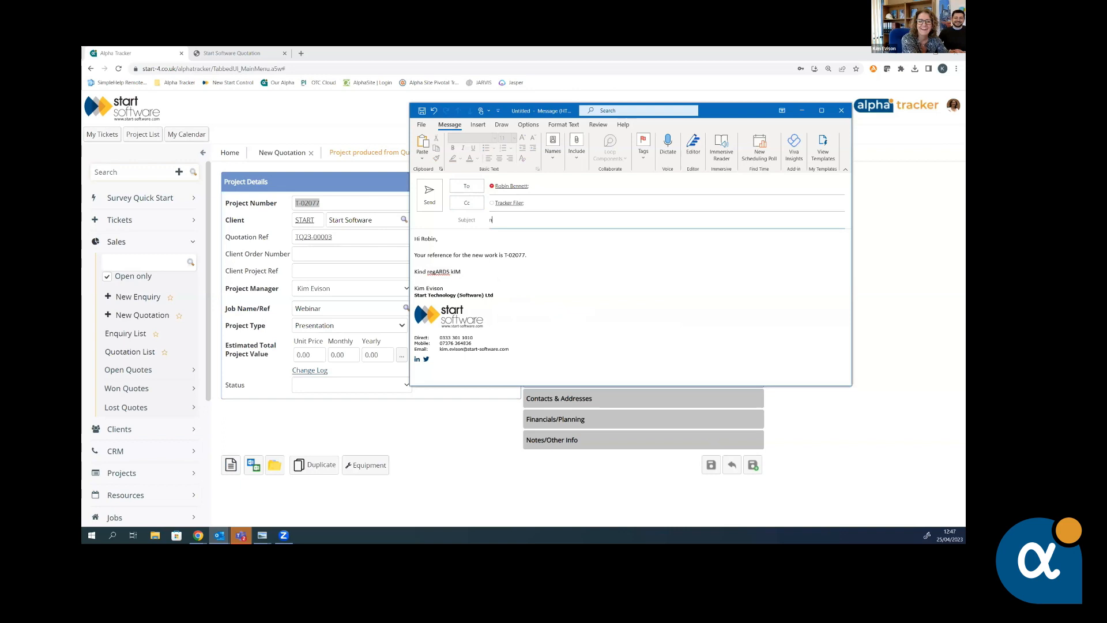
type("N")
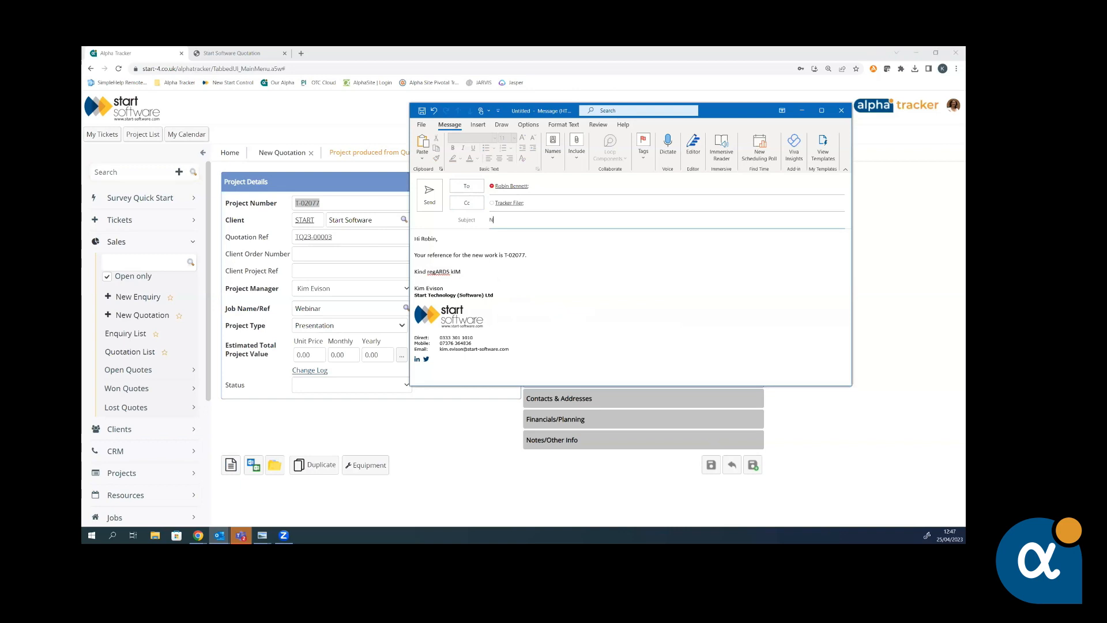
type("ew work")
Step: Correct the sign-off to "Kind regards", remove the first name typed after it and send the email
right_click(437, 273)
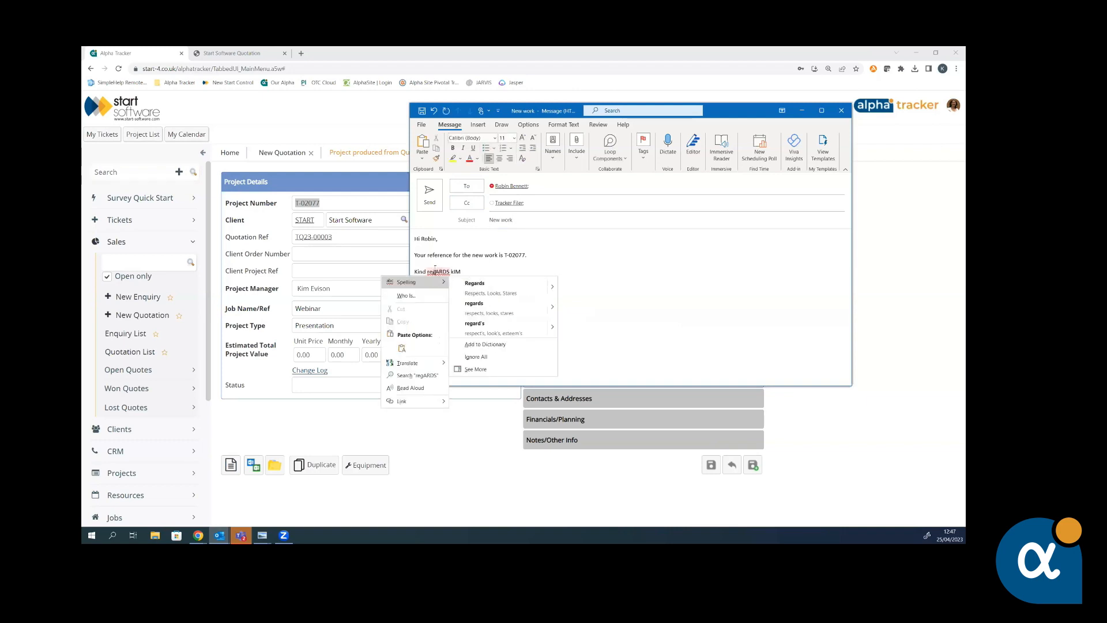
key("Escape")
key("Delete")
key("Delete")
key("Delete")
key("Delete")
type("ards")
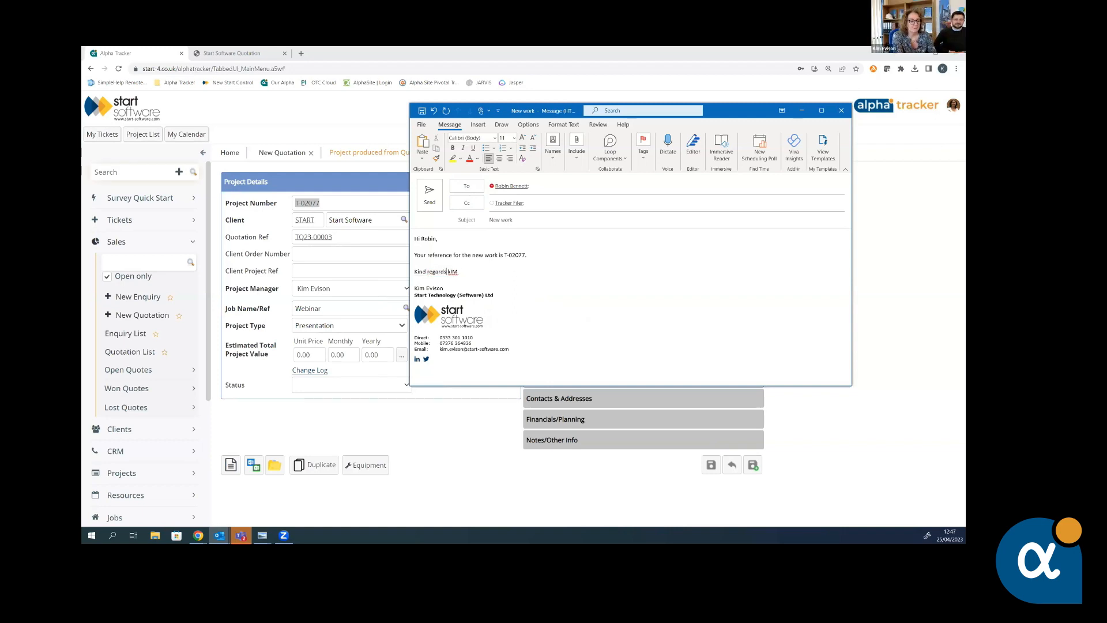
key("Delete")
key("Delete")
key("Delete")
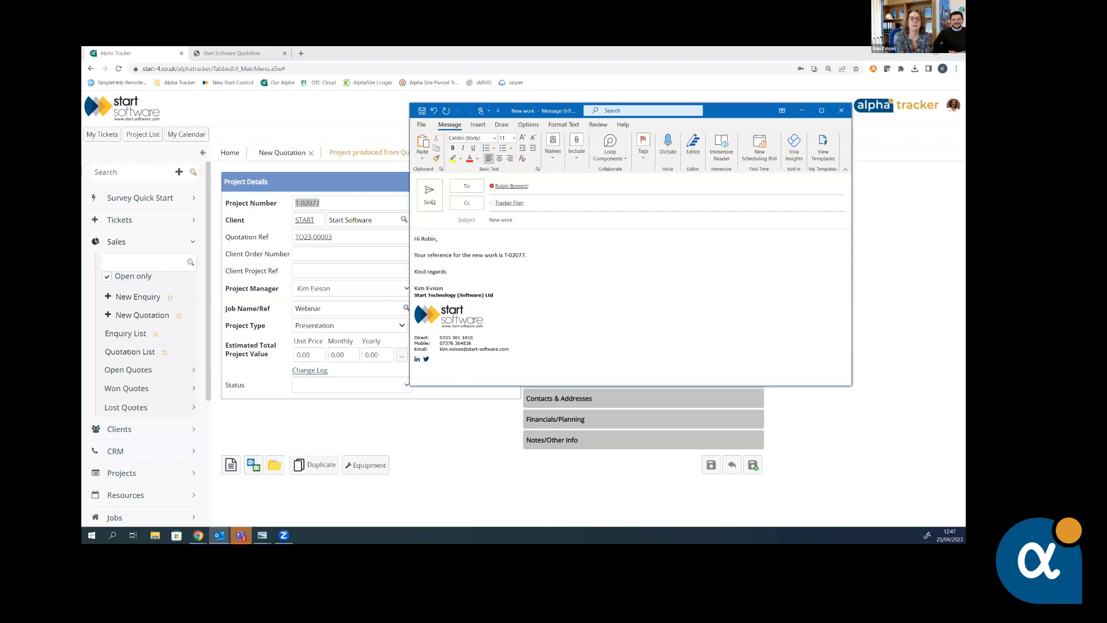
left_click(429, 198)
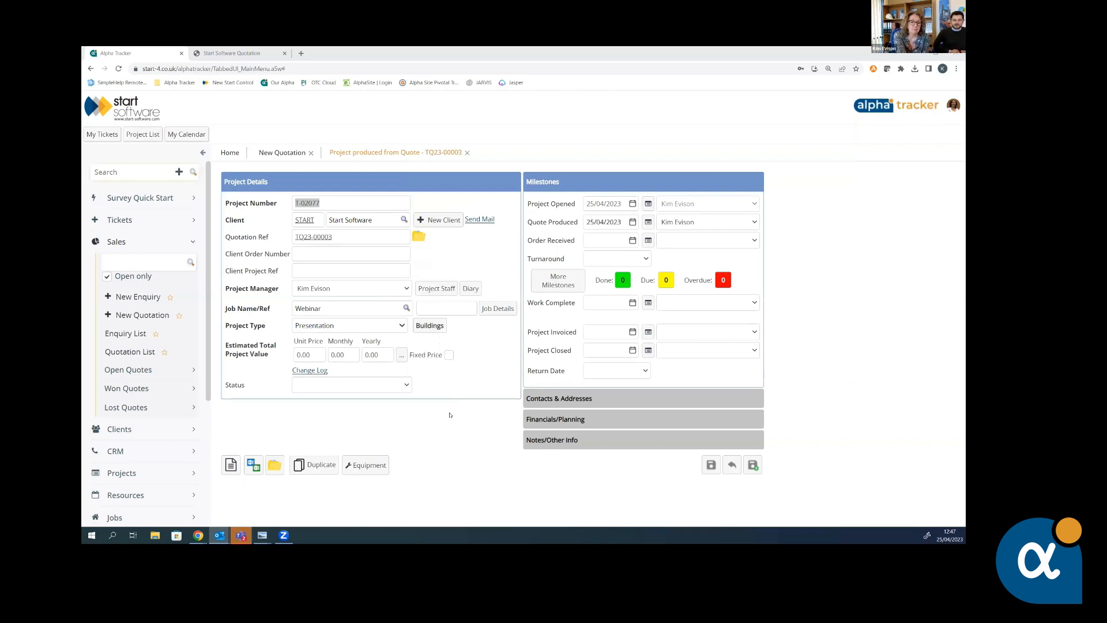
Step: Check the documents of project T-02077 in Alpha Tracker for the filed email and close them
left_click(274, 465)
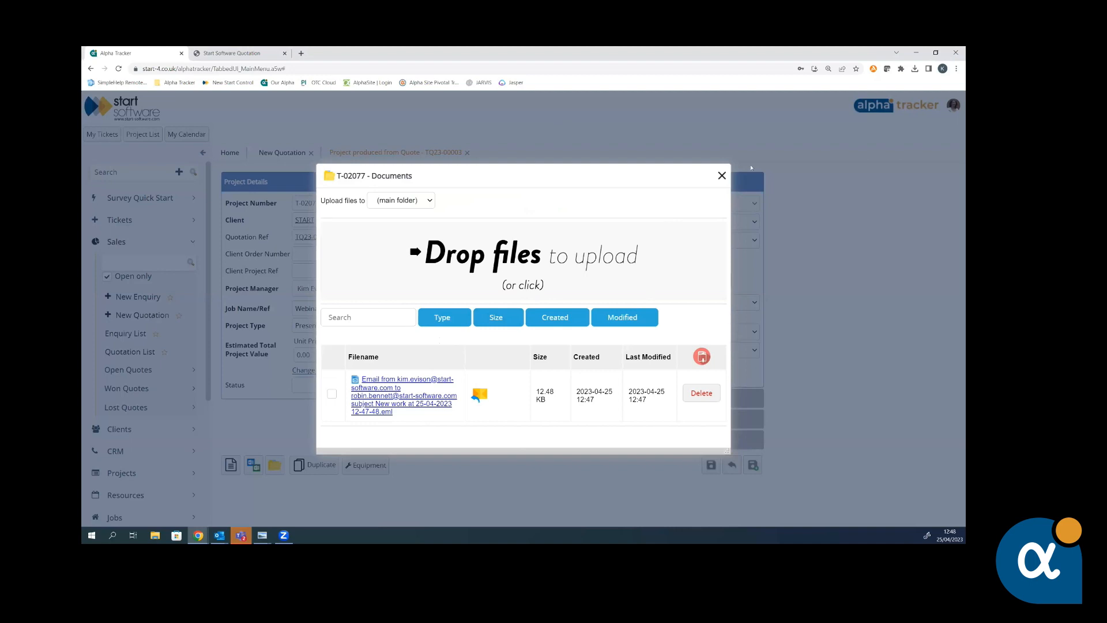
left_click(721, 175)
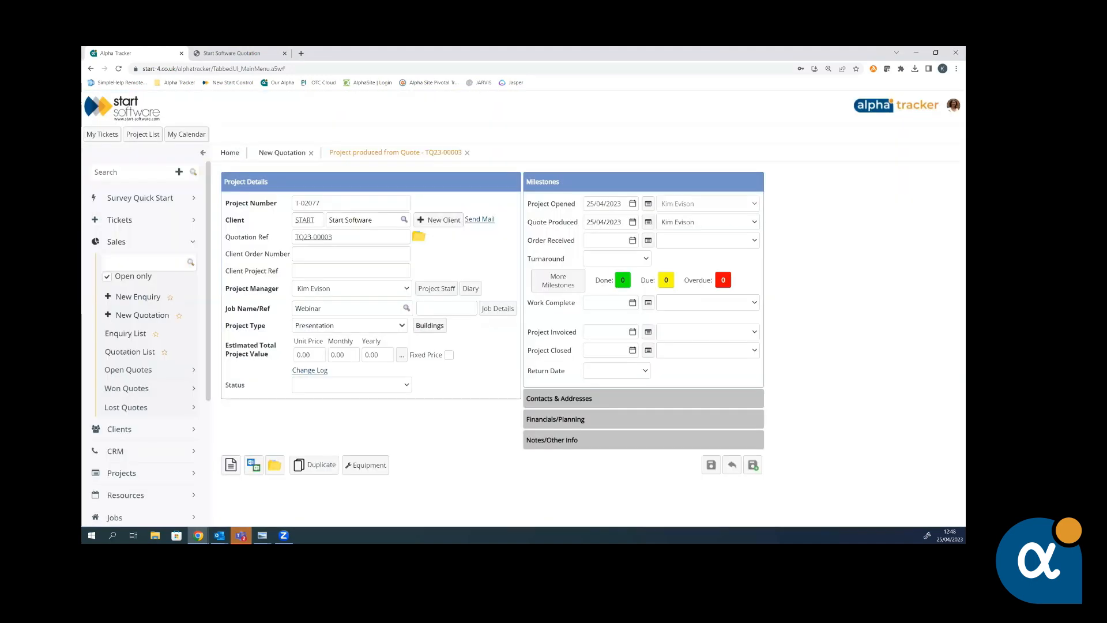
Step: Switch to the client's Outlook reply about quotation TQ23-00003 and forward it with its plan attachments, addressed to Tracker Filer
key("alt+Tab")
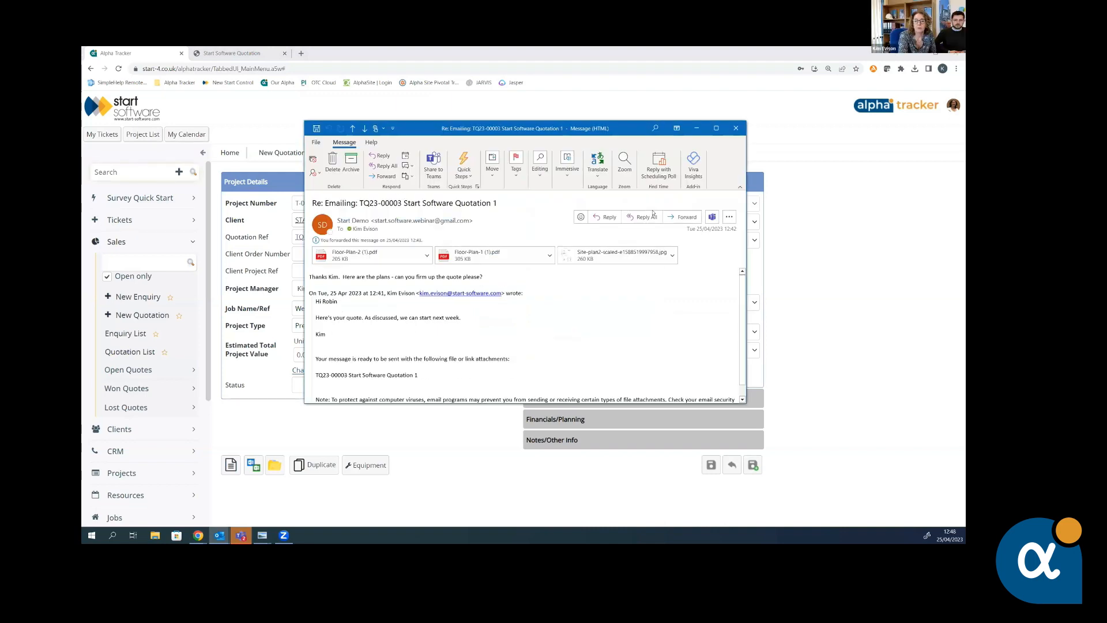
left_click(680, 216)
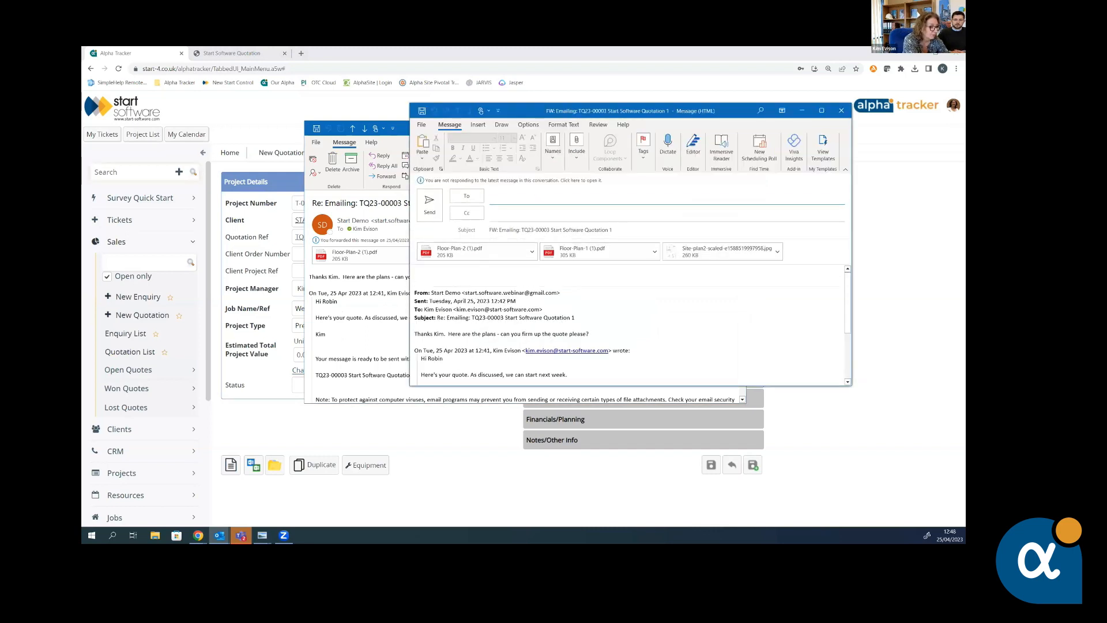
type("track")
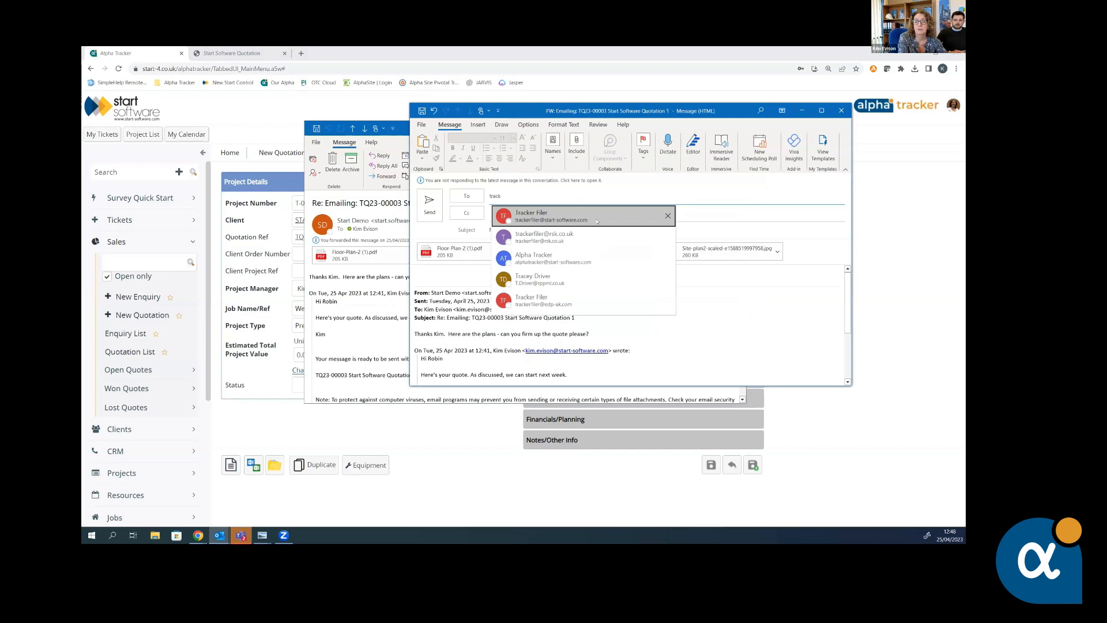
key("Return")
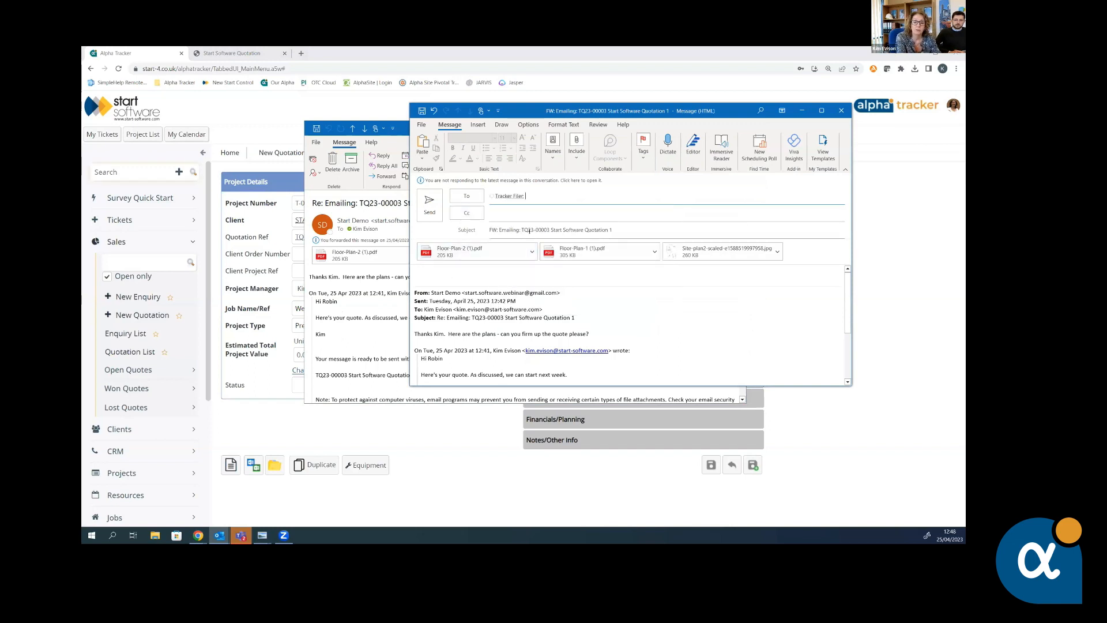
Step: Enter the project number T-02077 in the forwarded message's body, send it and close the original email
left_click(428, 273)
type("T-02077")
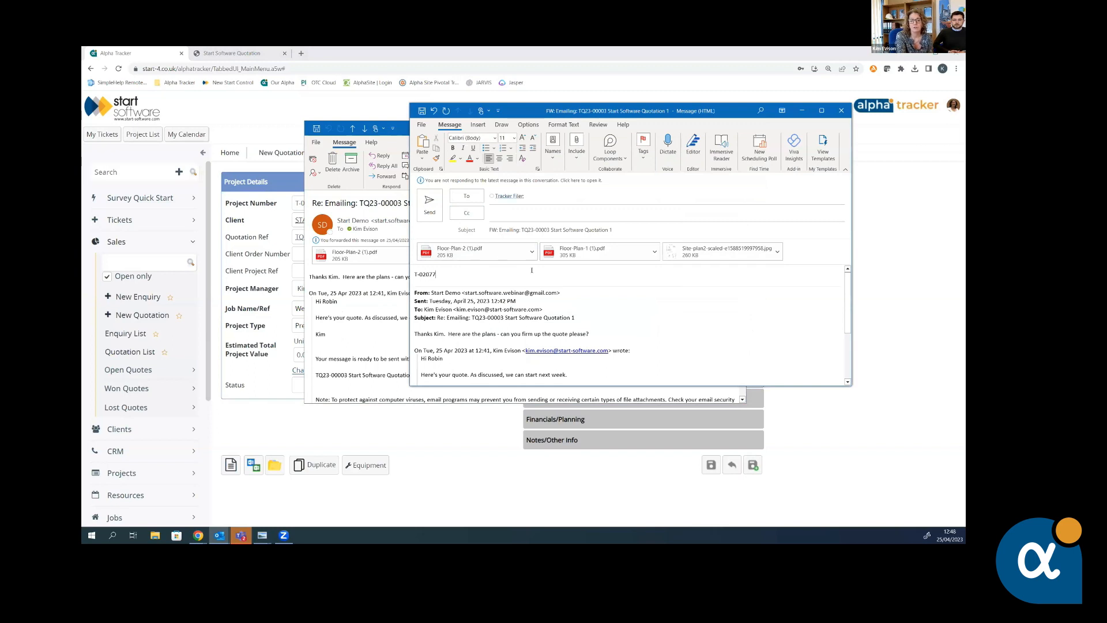
left_click(473, 249)
left_click(429, 203)
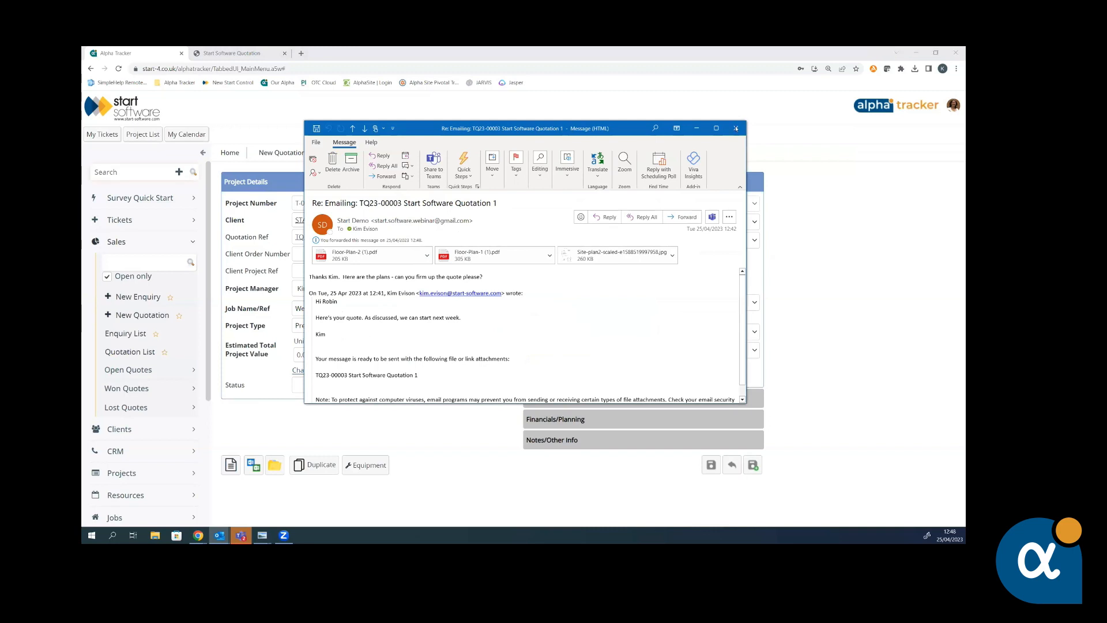
left_click(736, 128)
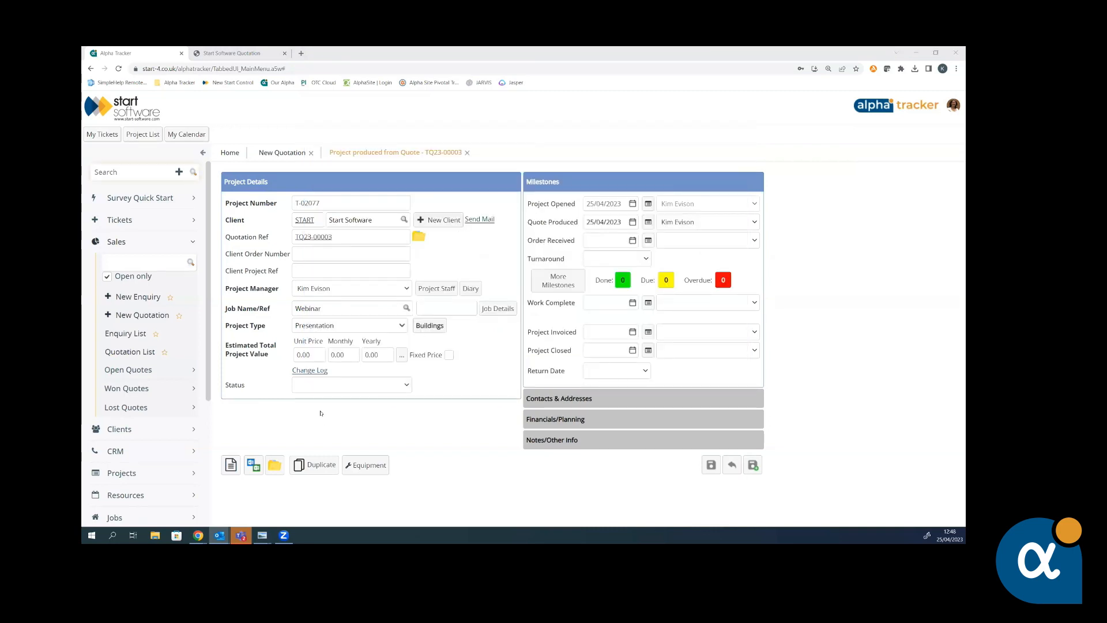
Step: Review the documents of project T-02077 for the forwarded email and its floor and site plan attachments, and close them
left_click(270, 462)
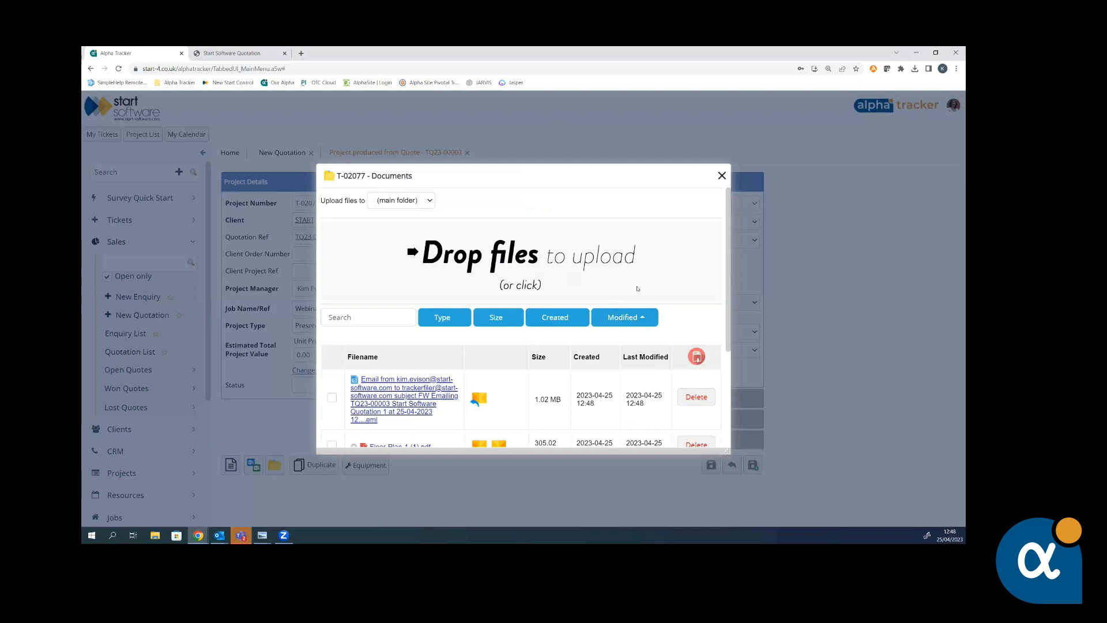
scroll(645, 266, "down", 1)
scroll(647, 259, "down", 1)
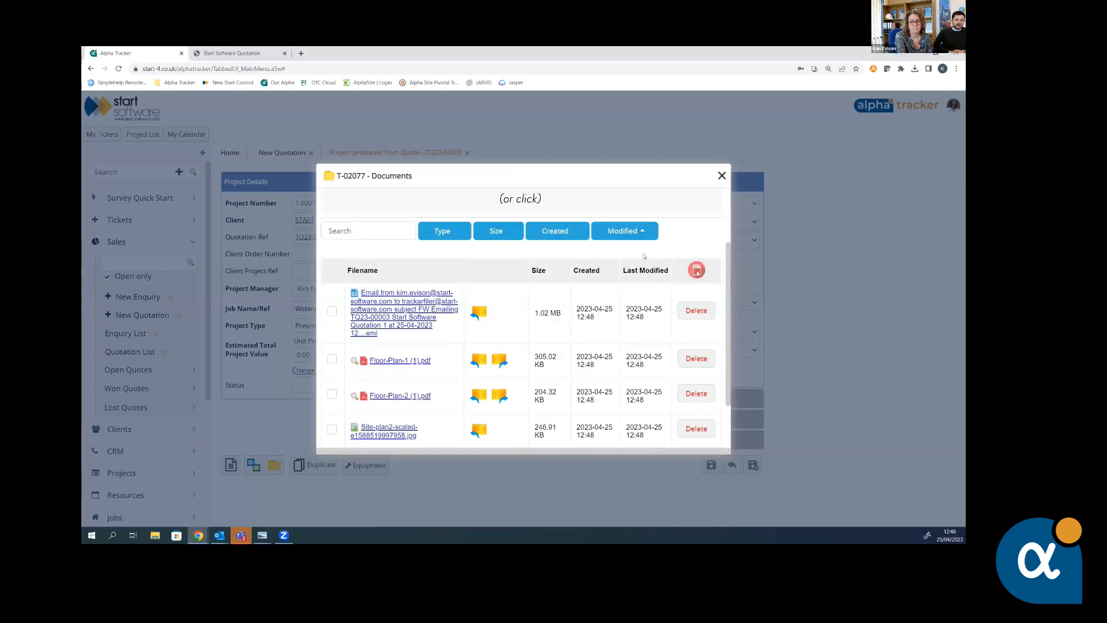
scroll(592, 309, "down", 1)
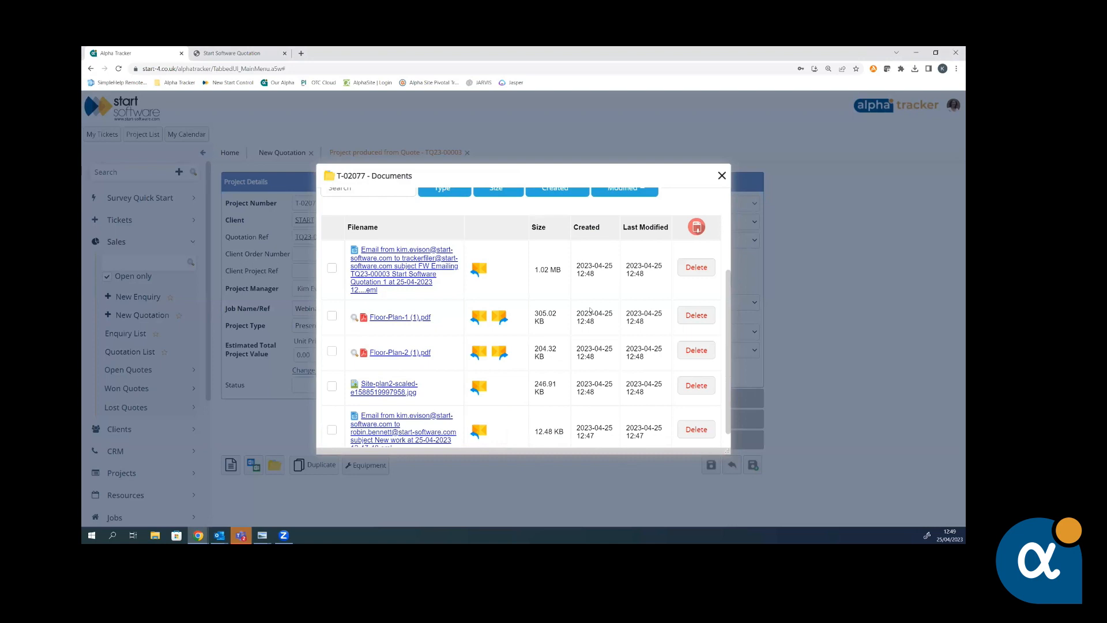
left_click(721, 176)
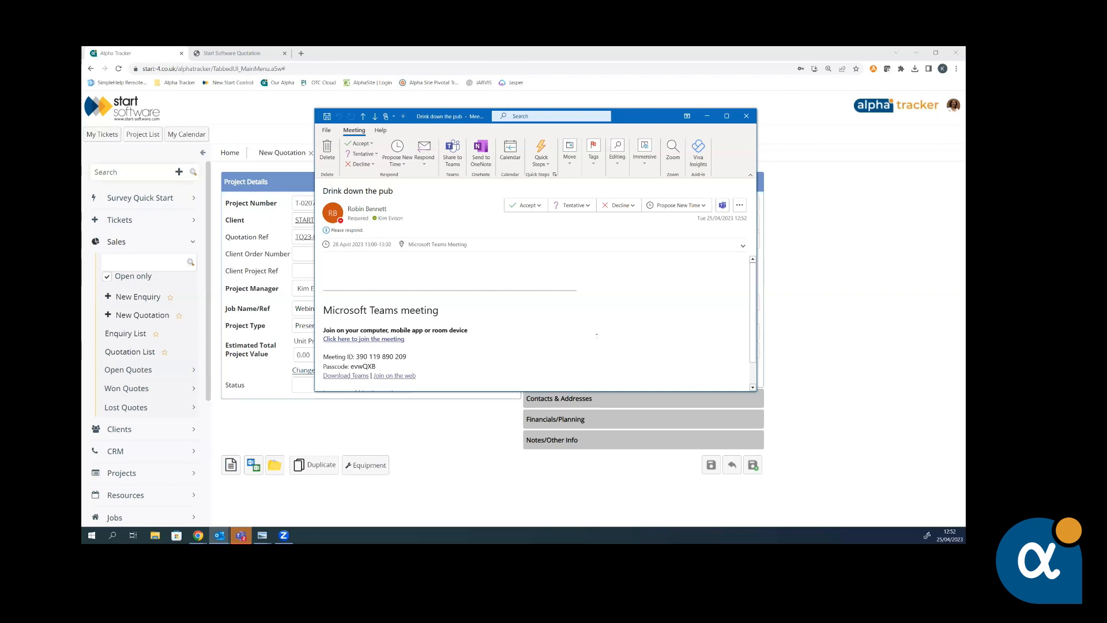
Step: Forward the "Drink down the pub" Teams meeting invitation to Tracker Filer
left_click(426, 163)
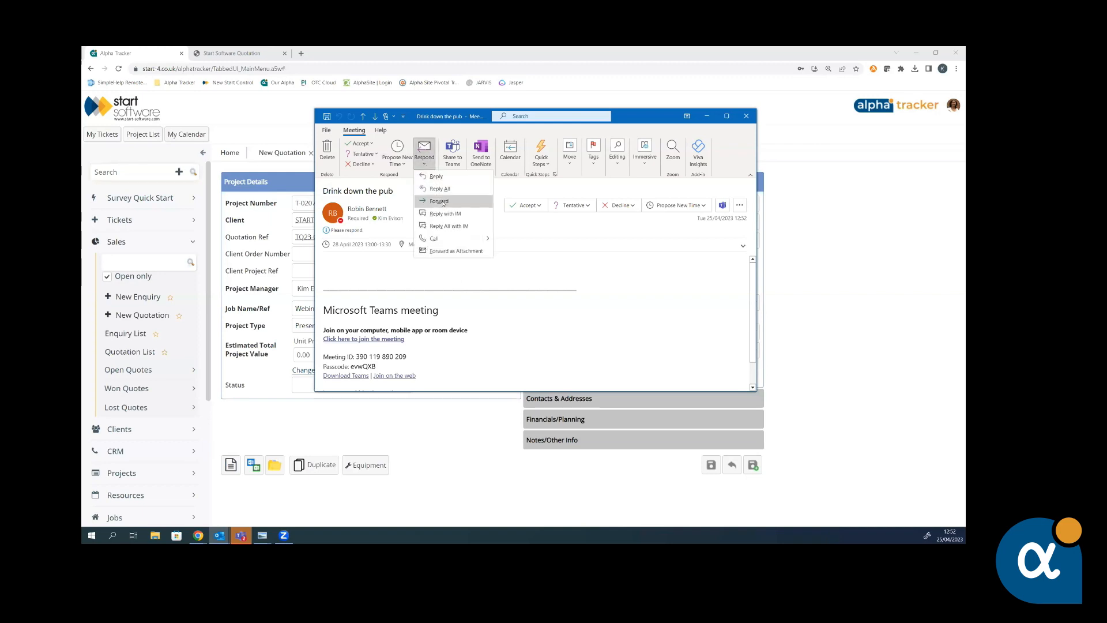
left_click(443, 203)
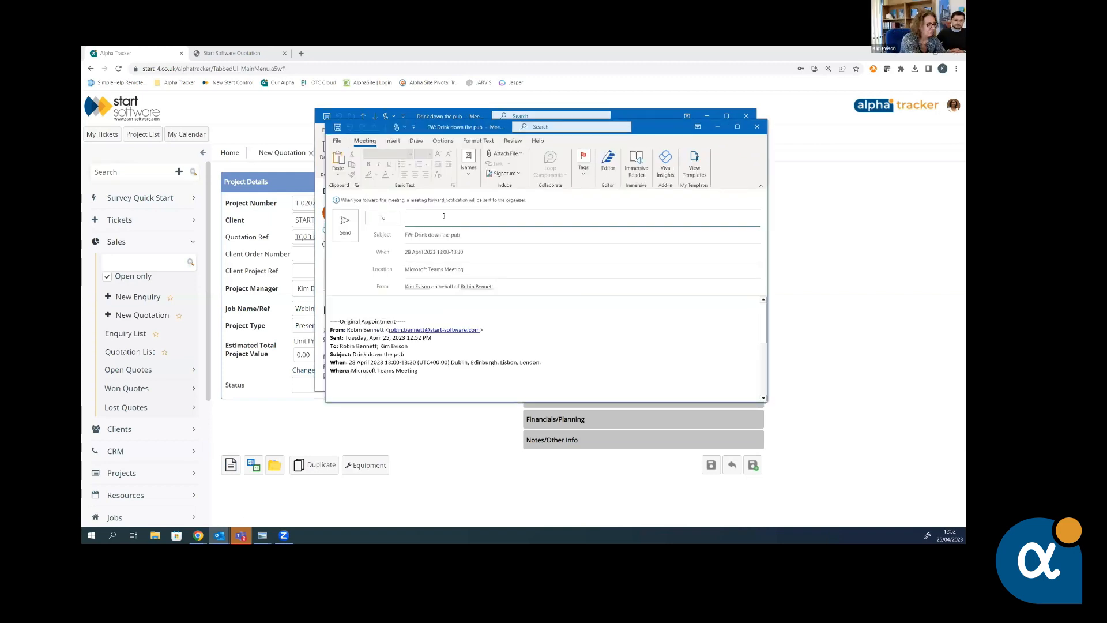
type("Tra")
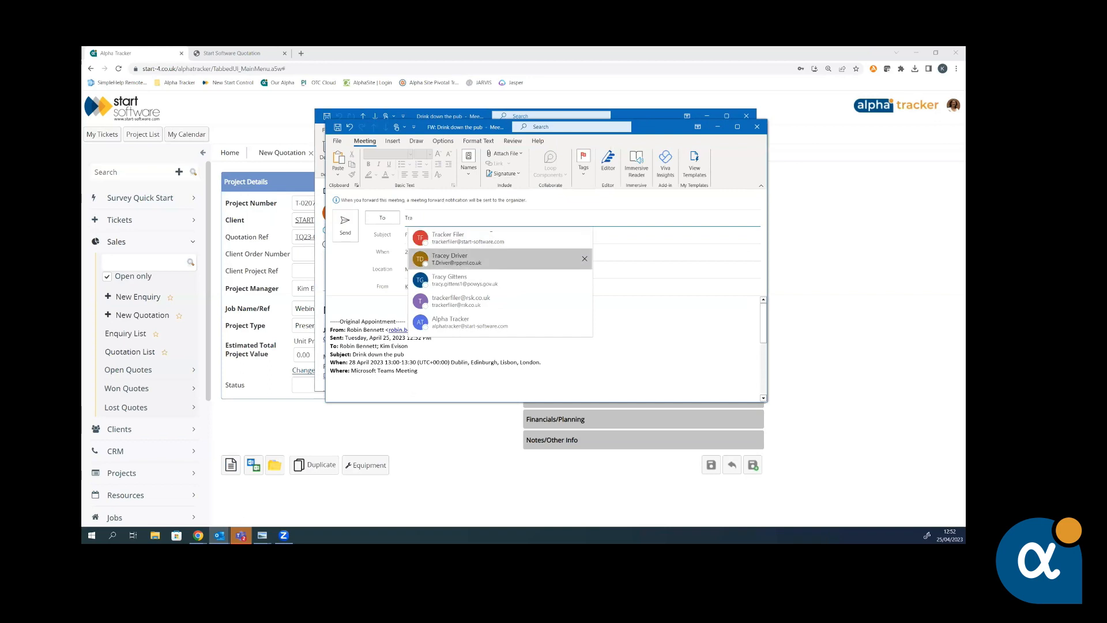
key("Return")
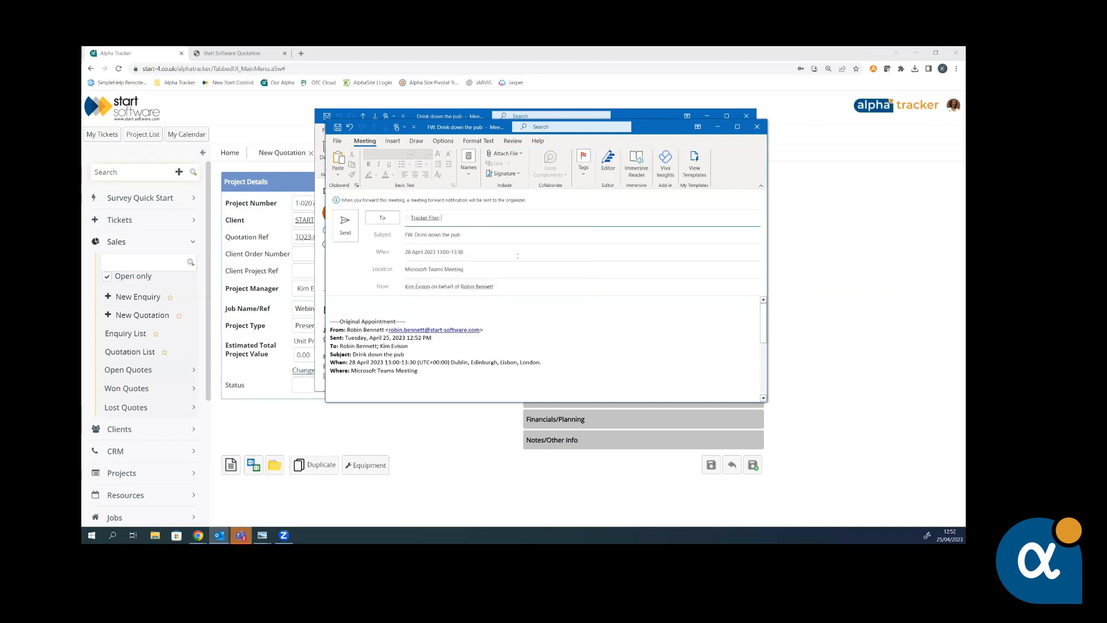
left_click(344, 226)
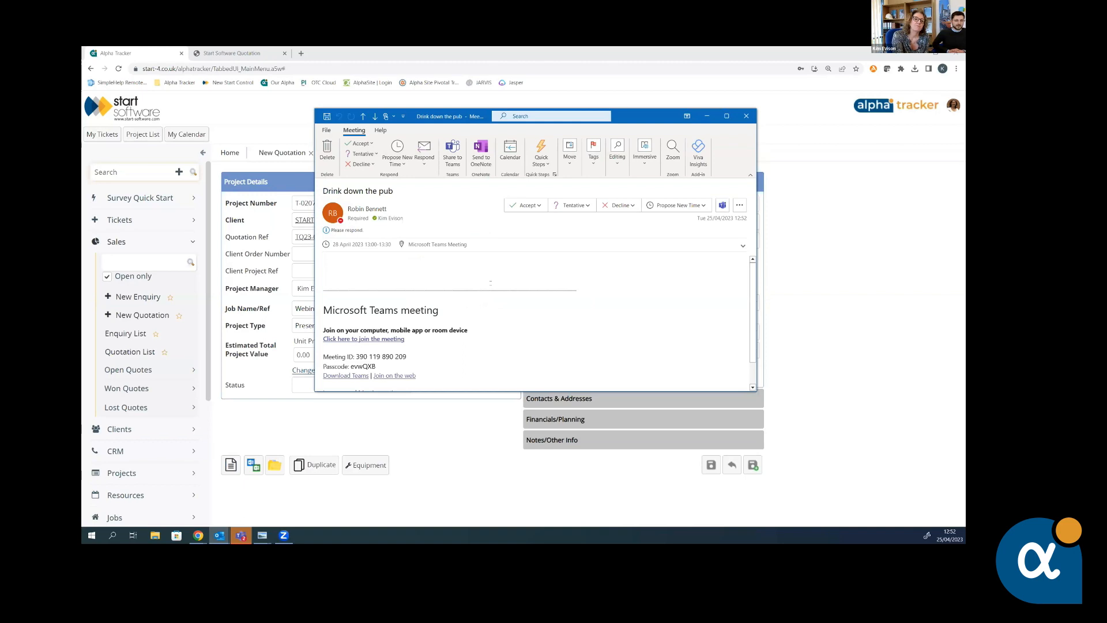
Step: Switch to Alpha Tracker and inspect the "FW: Drink down the pub" appointment on Friday 28 April in My Calendar, closing its details
left_click(260, 96)
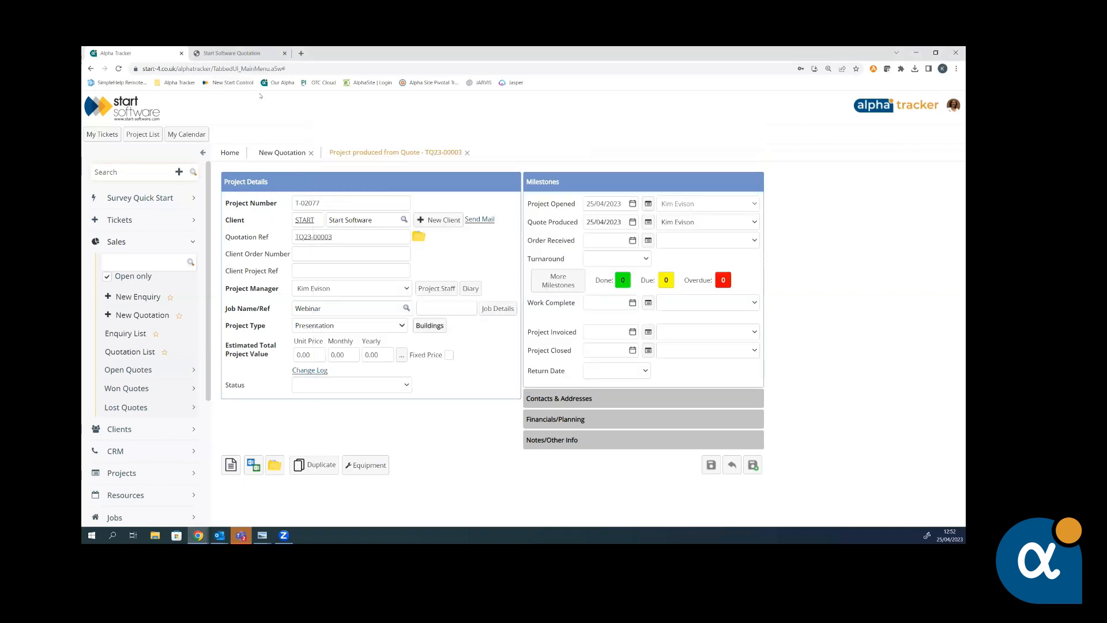
left_click(184, 136)
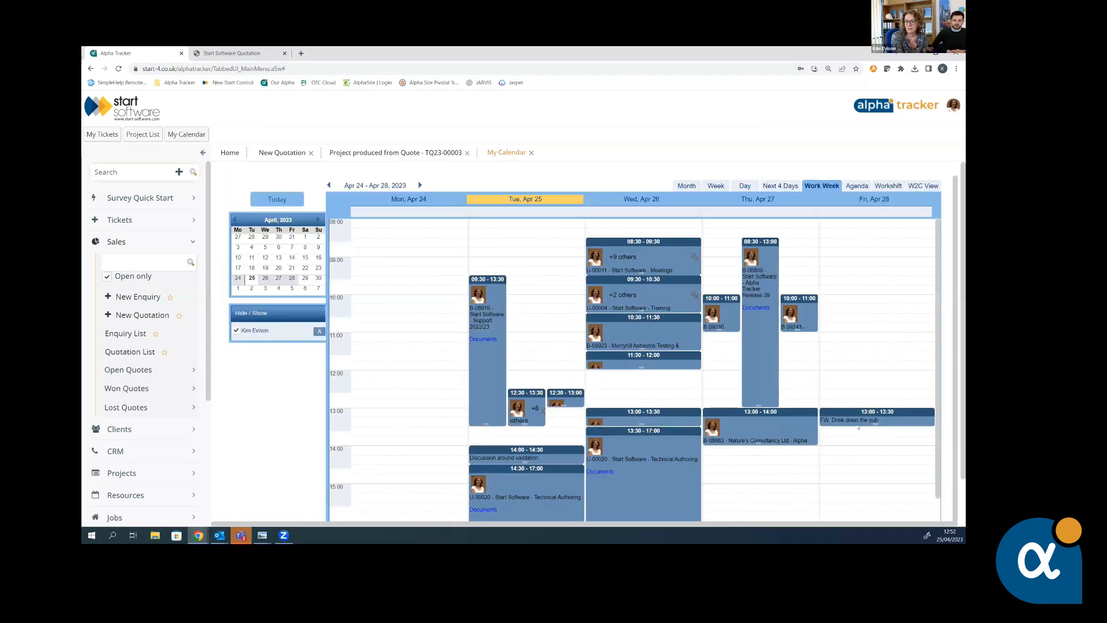
double_click(847, 414)
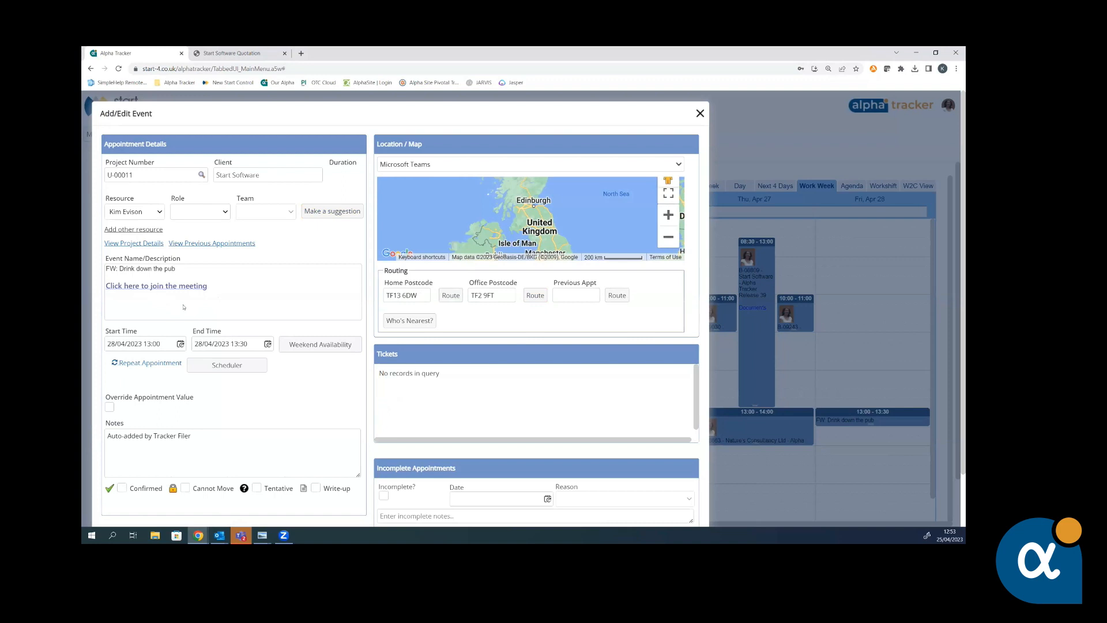
left_click(700, 114)
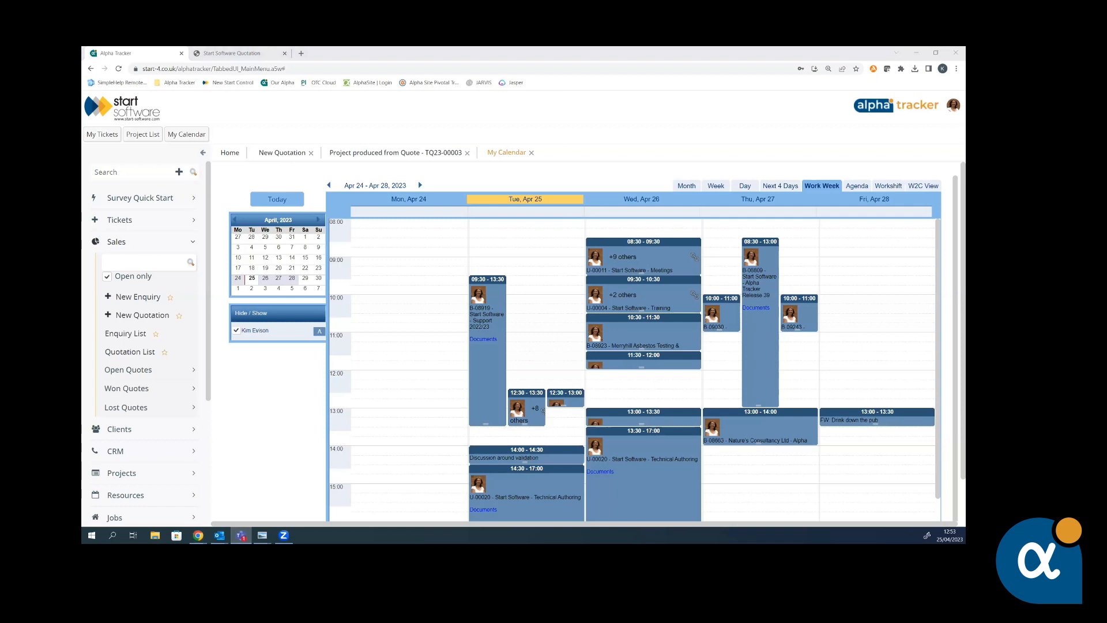
Step: Switch to Microsoft Teams and start a new calendar meeting titled "Webinar discussion" for 27/04/2023 from 17:00 to 19:00
left_click_drag(226, 99, 229, 100)
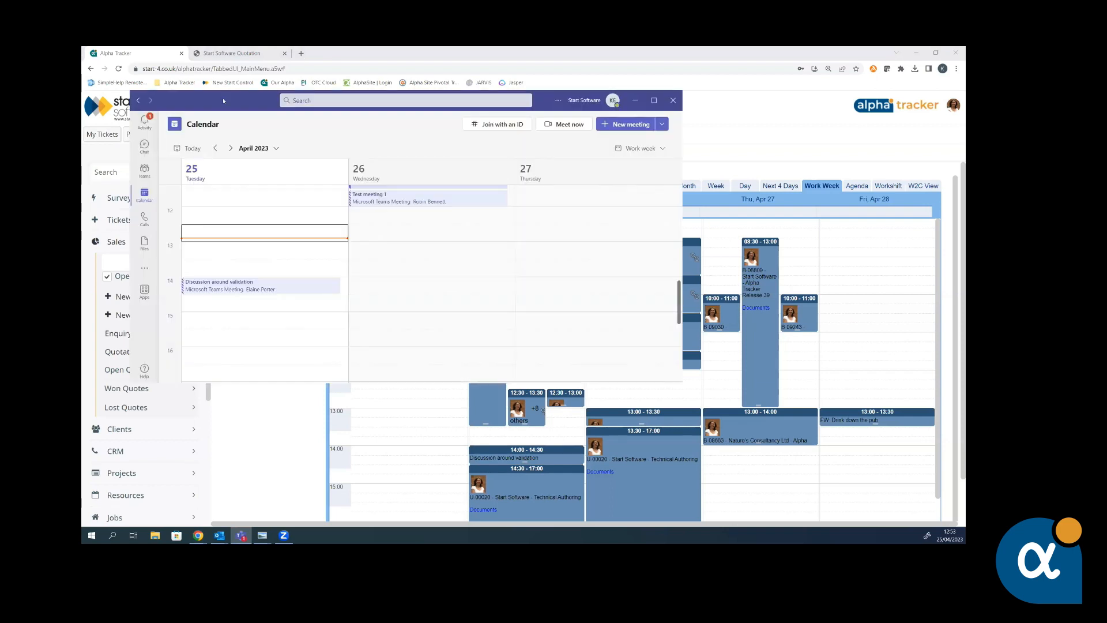
left_click_drag(248, 68, 252, 47)
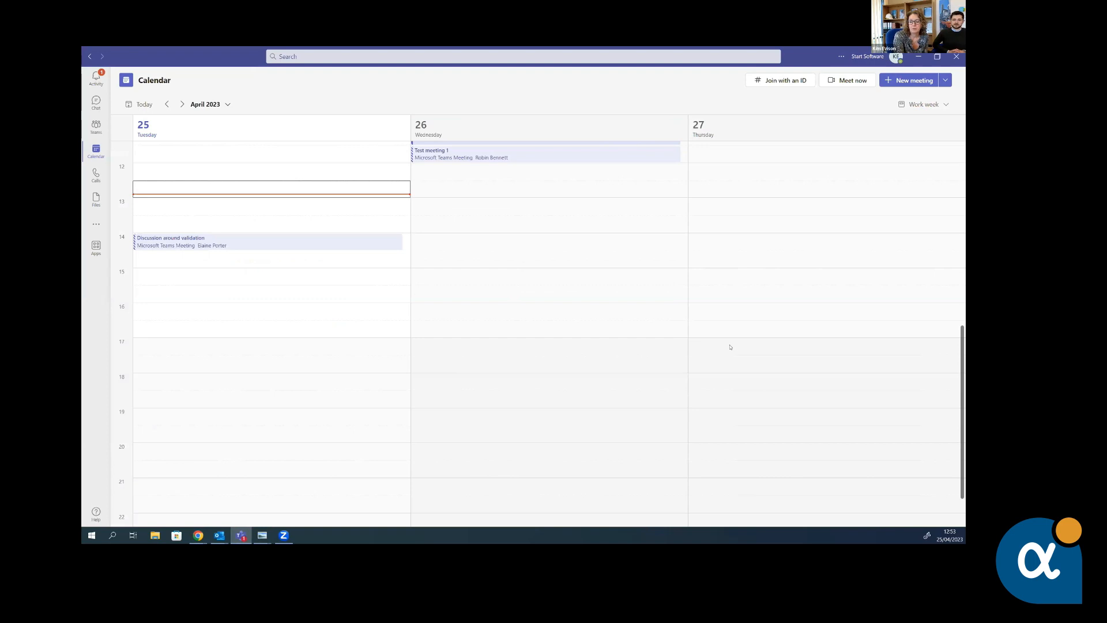
left_click_drag(737, 380, 737, 397)
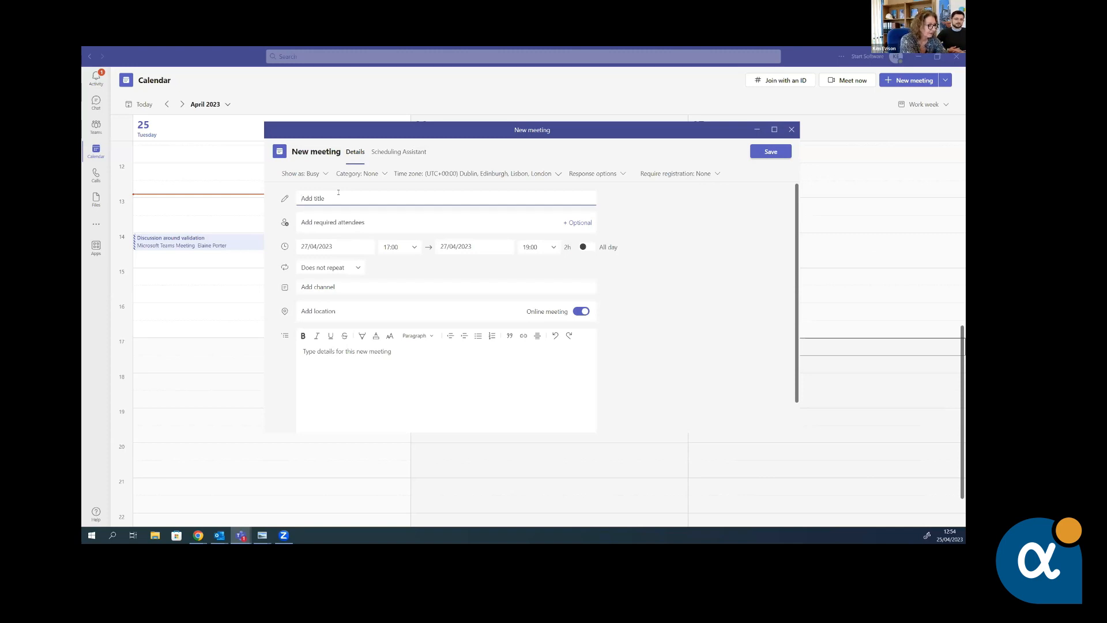
type("Webin")
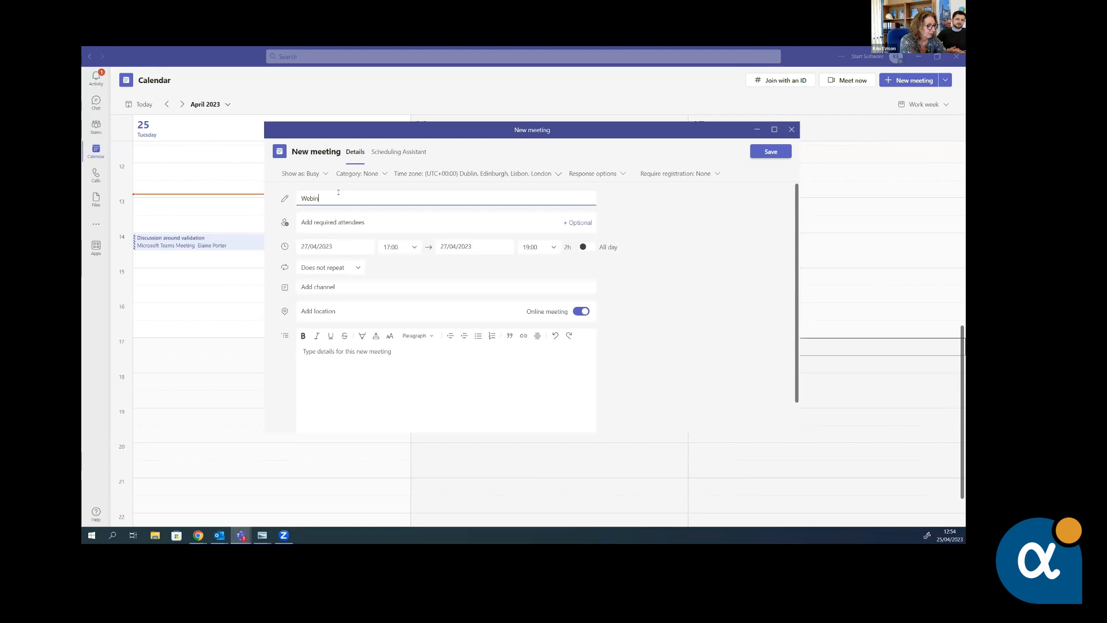
type("ar discussion")
Step: Add the colleague whose name starts with "da" as a required attendee of the meeting
left_click(377, 221)
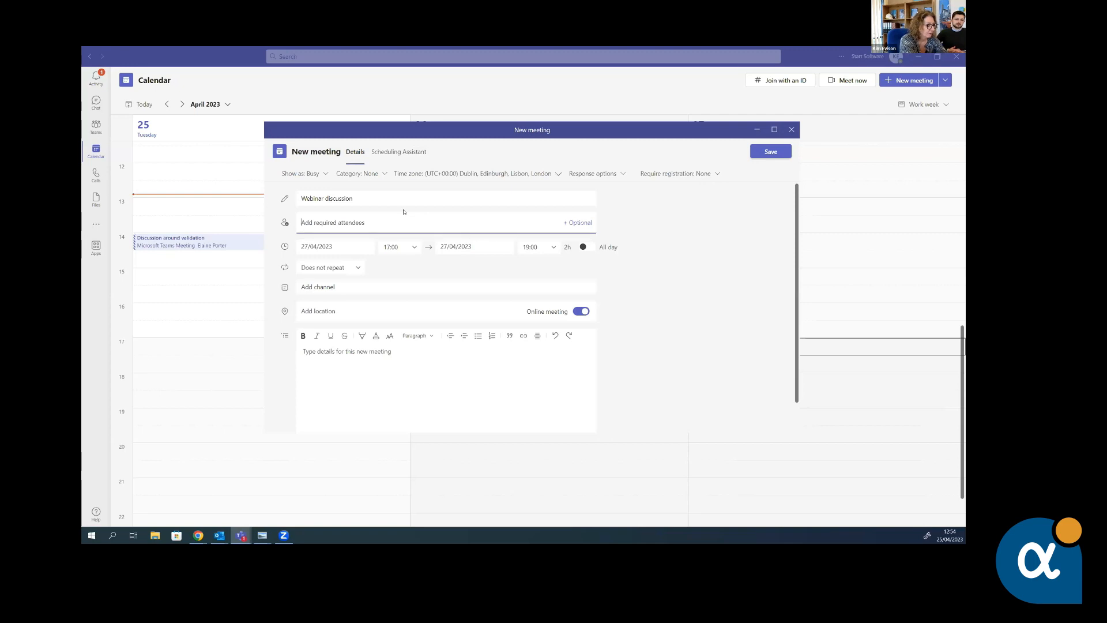
type("a")
key("BackSpace")
type("da")
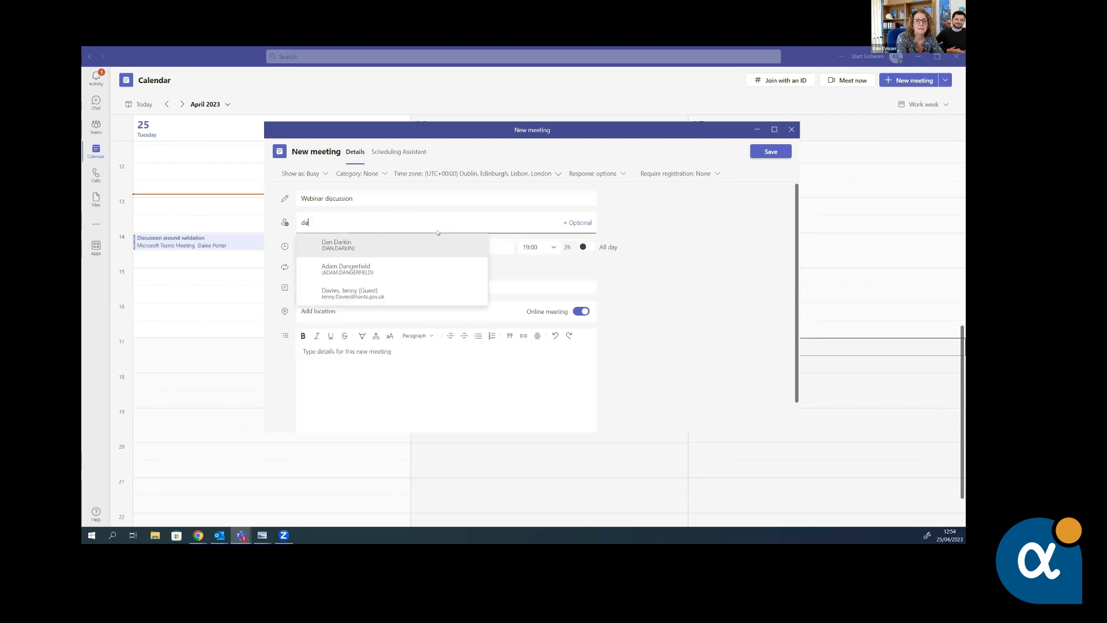
left_click(424, 250)
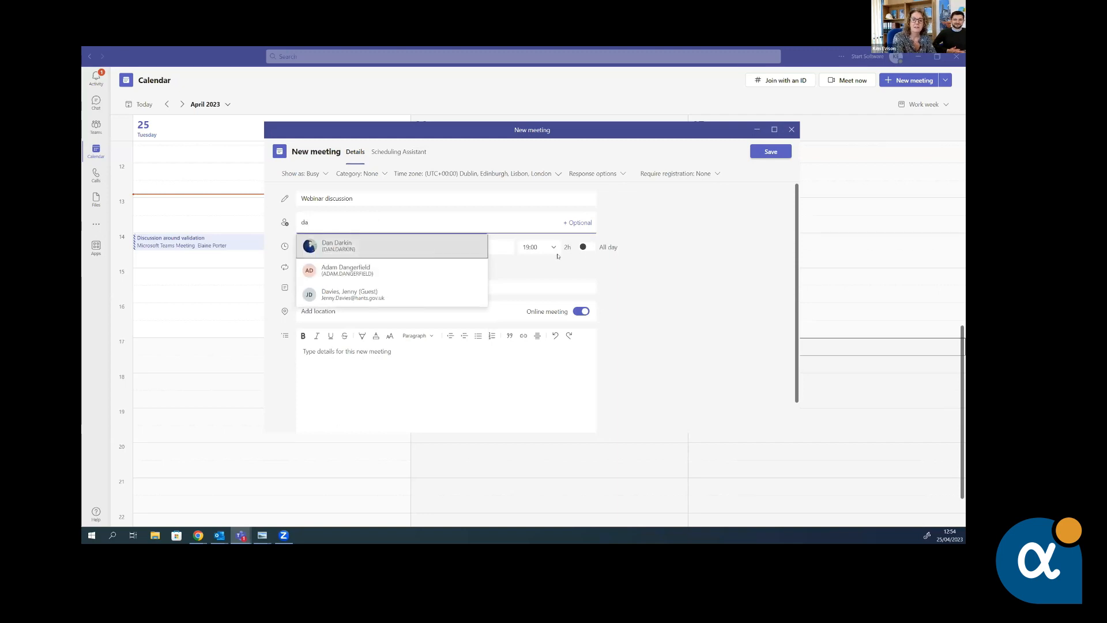
Step: Add Tracker Filer as an optional attendee and send the meeting invitation
left_click(574, 222)
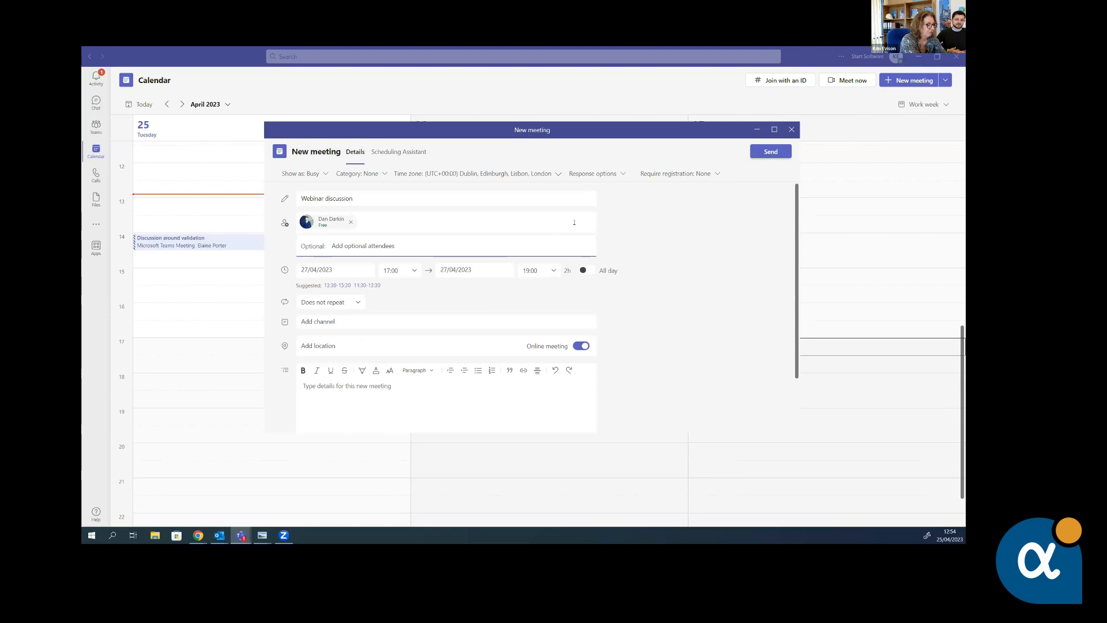
type("track")
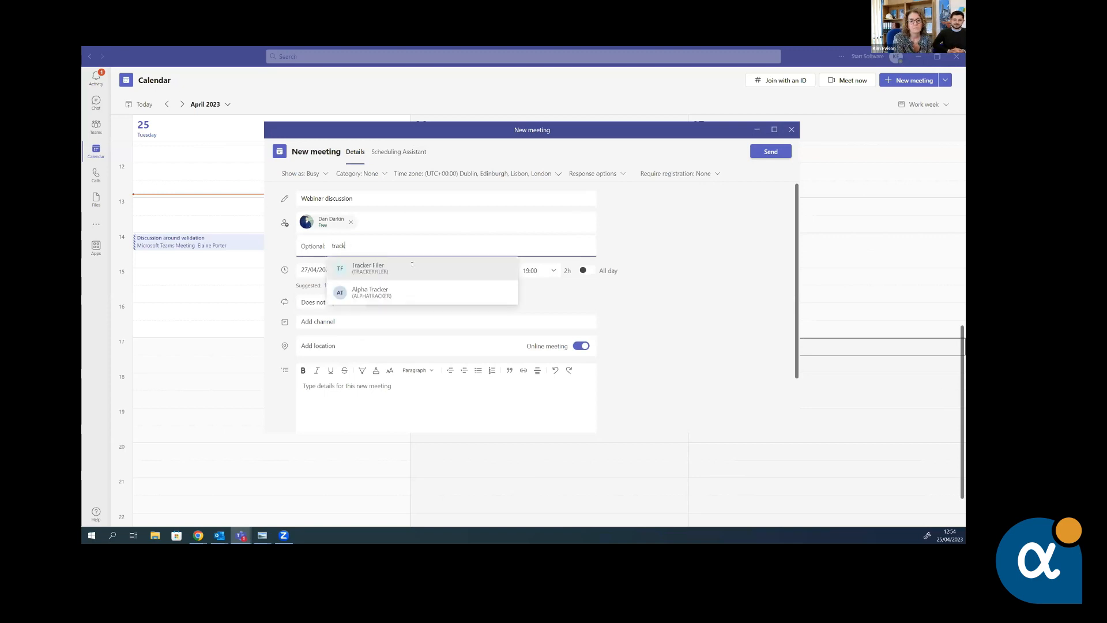
left_click(413, 268)
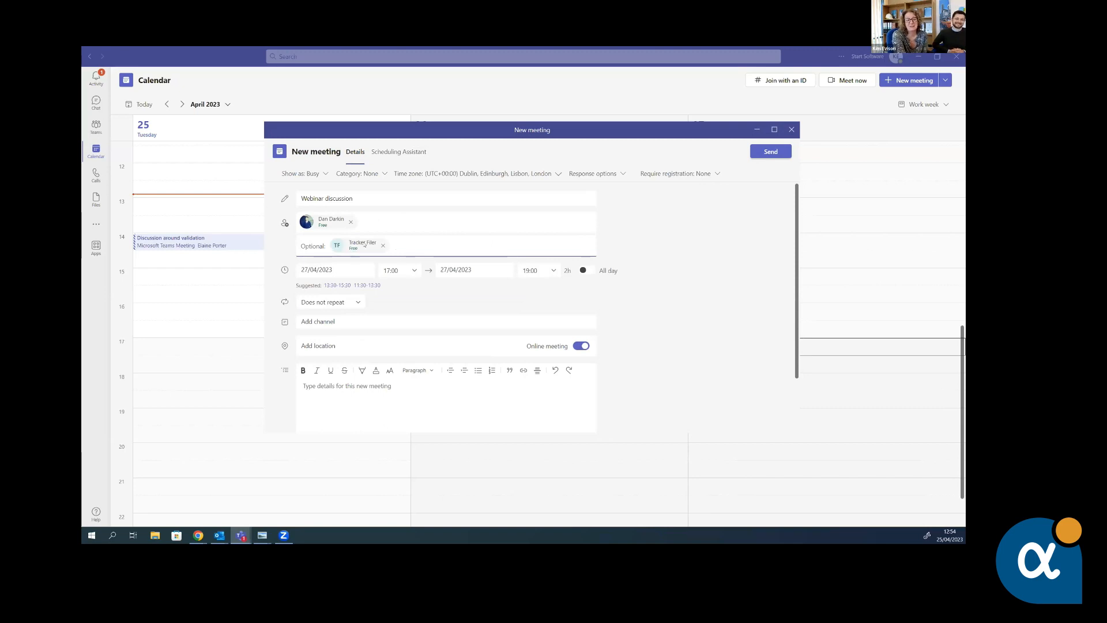
mouse_move(376, 243)
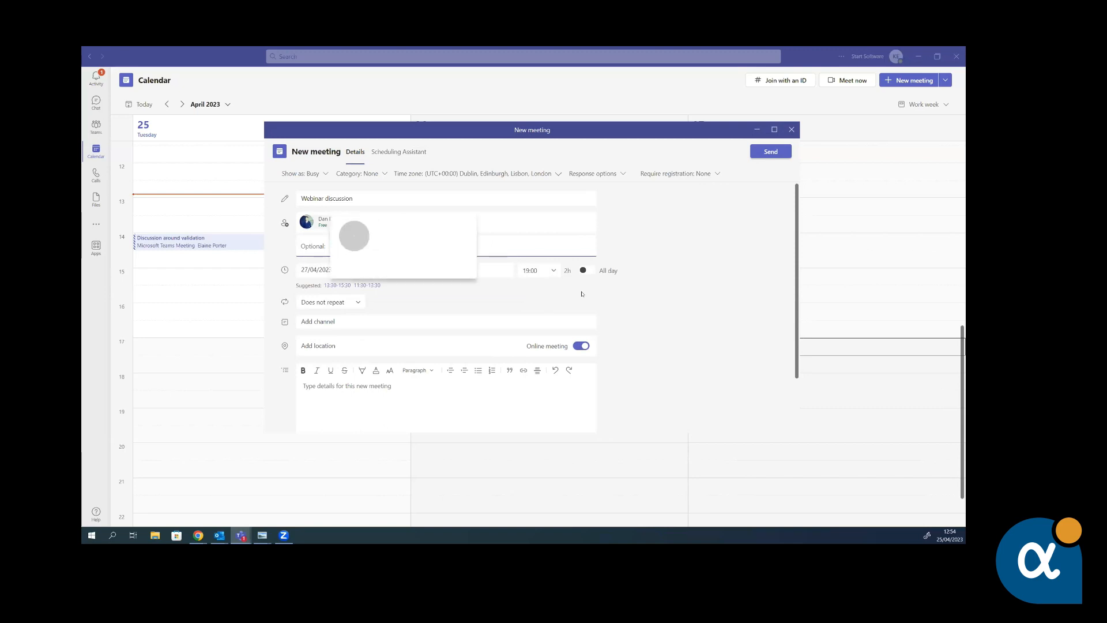
left_click(768, 153)
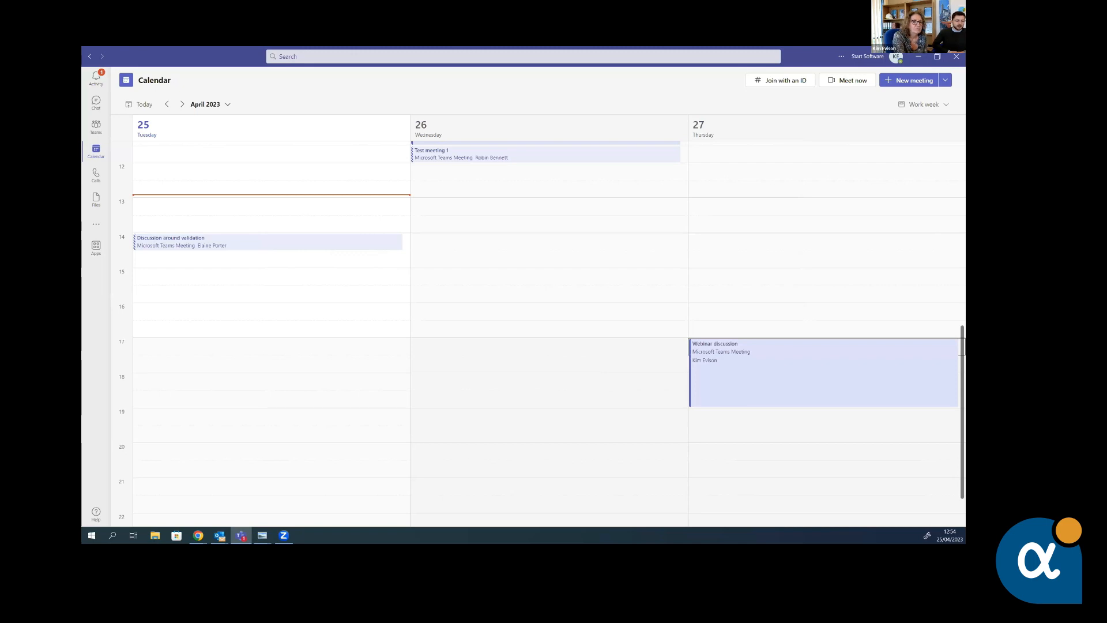
Step: Switch to Alpha Tracker, check My Calendar for the "Webinar discussion" meeting on Thursday 27 April, and close the calendar
key("alt+Tab")
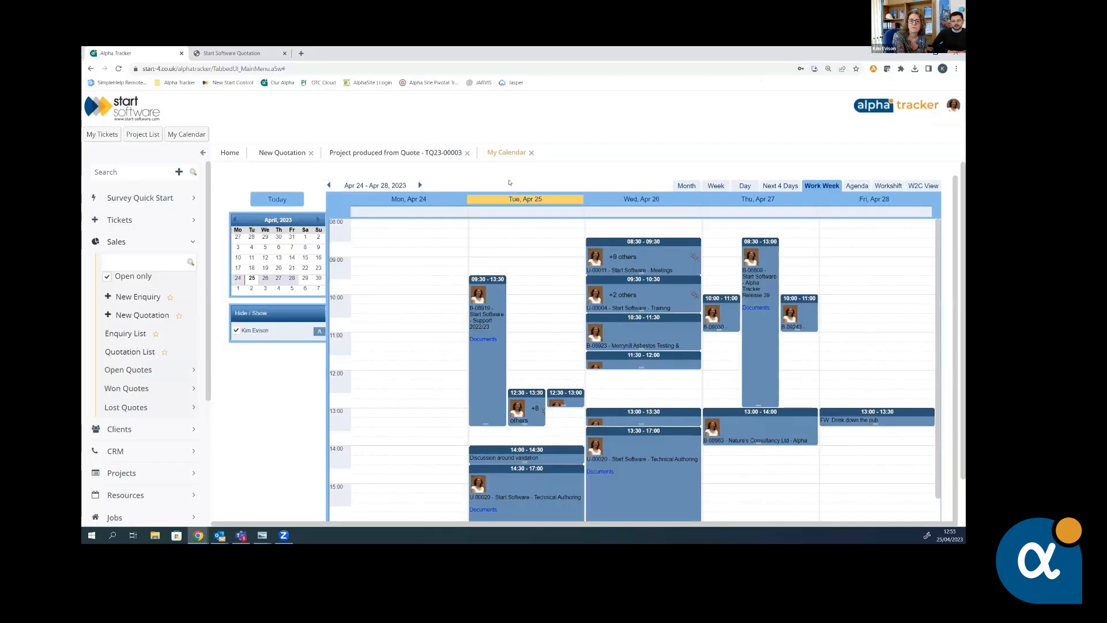
left_click(261, 198)
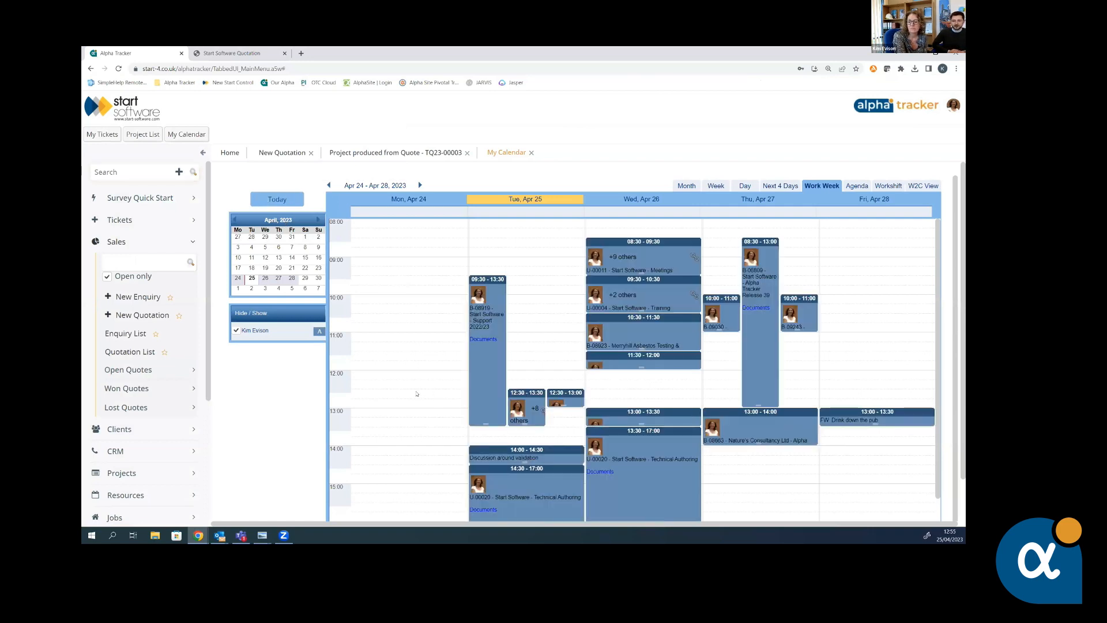
scroll(415, 388, "down", 2)
scroll(776, 488, "down", 1)
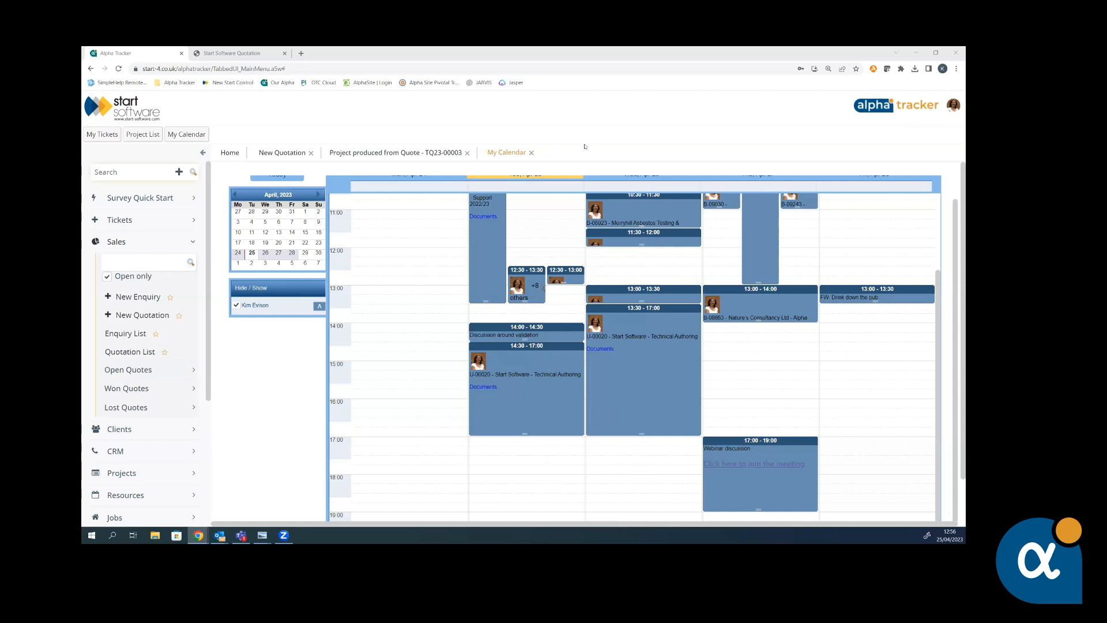
left_click(531, 153)
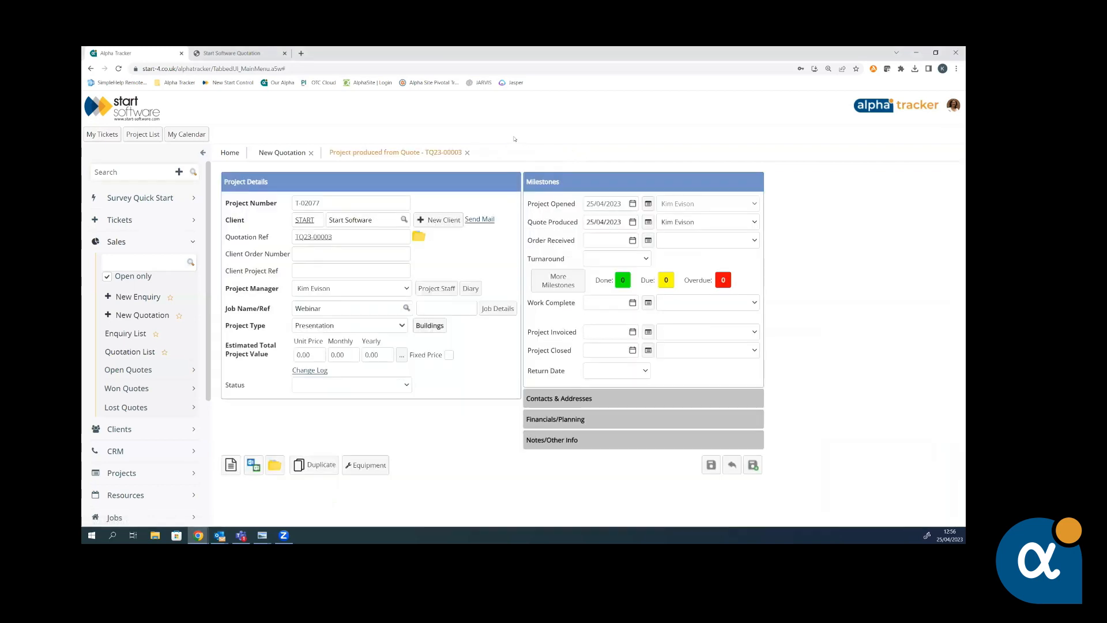